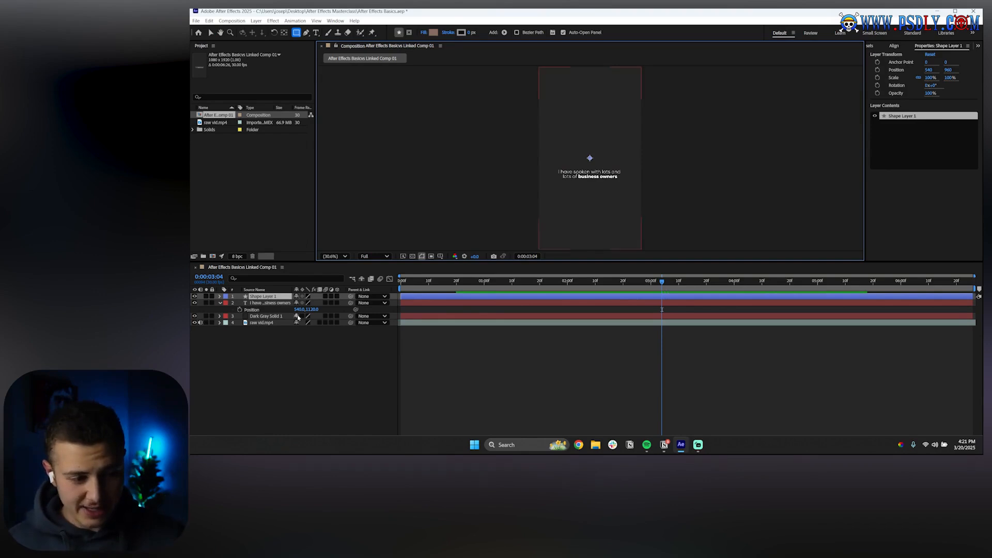
# Toggle Shape Layer 1's visibility off and back on, then deselect all layers
pyautogui.click(194, 296)
pyautogui.click(195, 296)
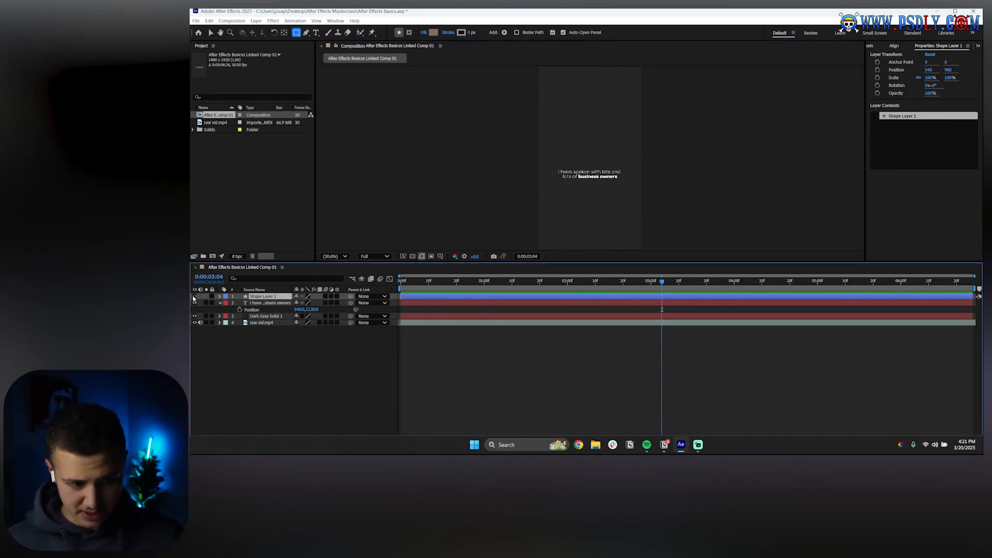
pyautogui.click(259, 370)
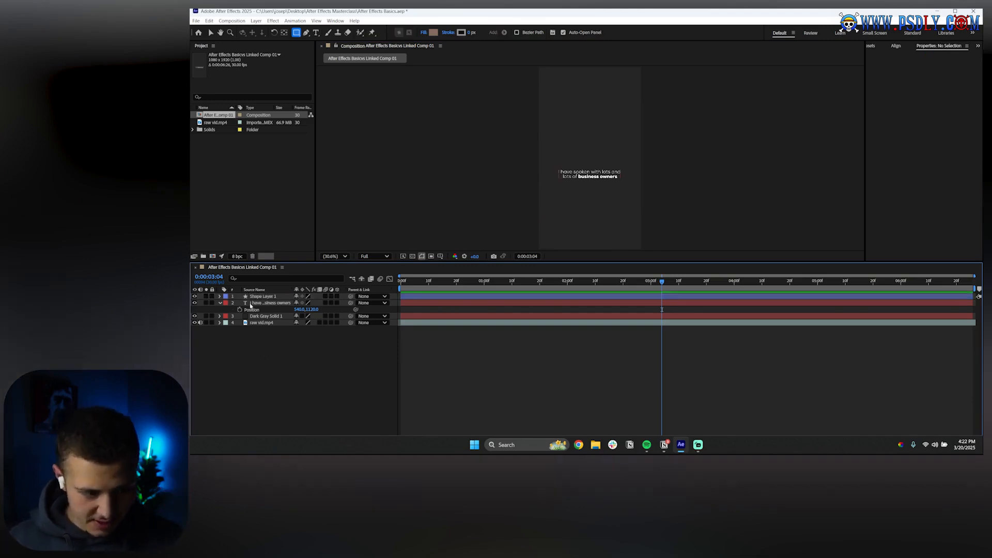
# Draw a rectangular mask on the Dark Gray Solid 1 layer and undo it
pyautogui.click(251, 297)
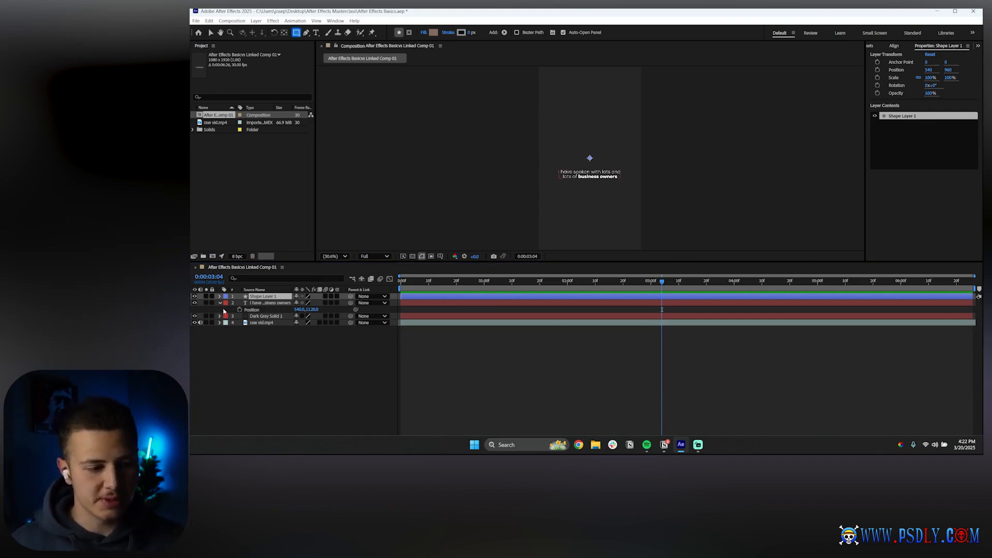
pyautogui.click(259, 316)
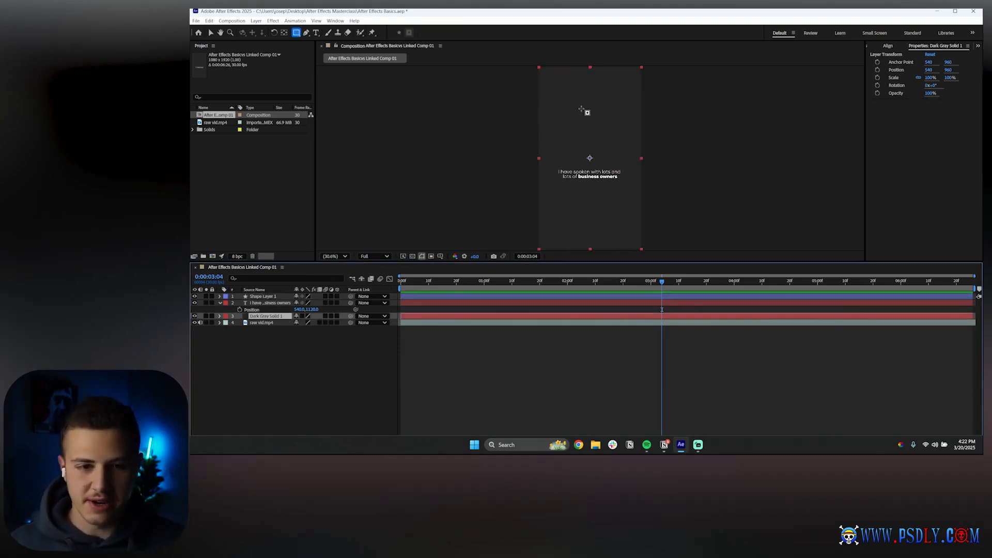
pyautogui.moveTo(552, 89); pyautogui.dragTo(611, 180)
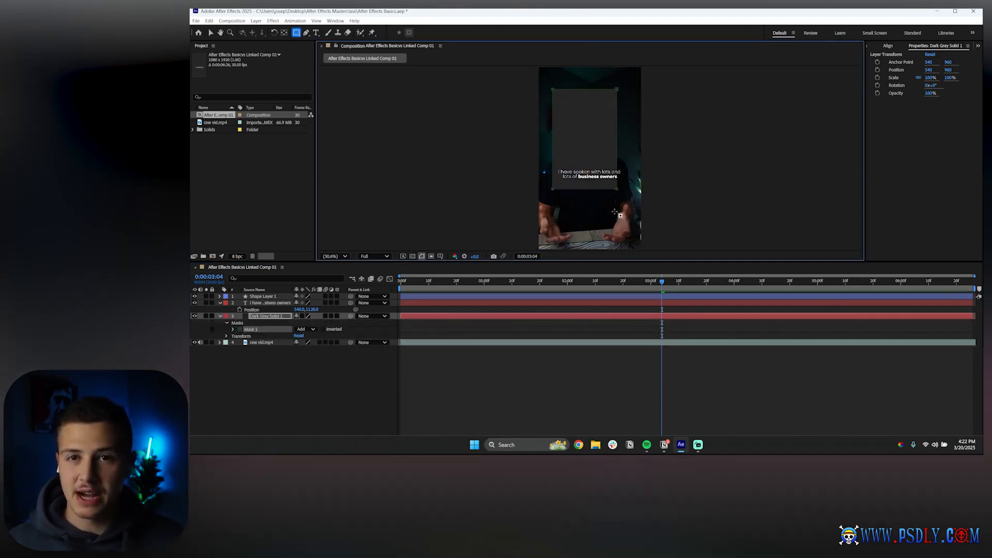
pyautogui.hotkey('ctrl', 'z')
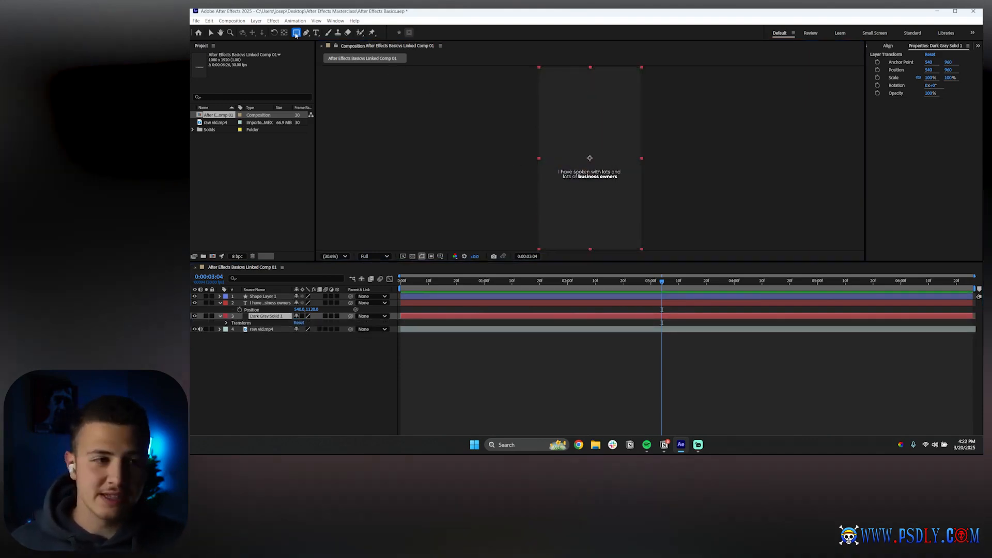
# Draw an elliptical mask on the Dark Gray Solid 1 layer with the Ellipse Tool and undo it
pyautogui.click(296, 33)
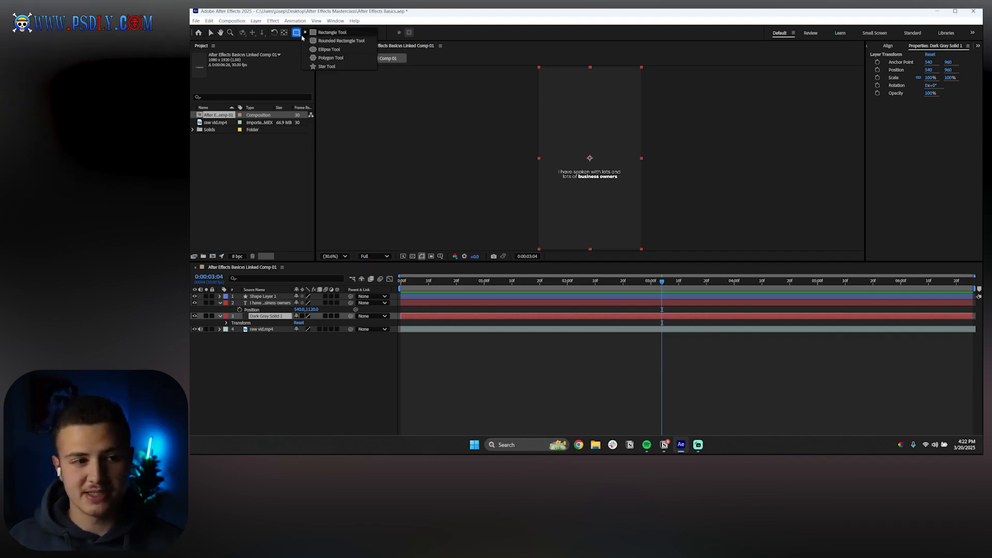
pyautogui.click(329, 49)
pyautogui.moveTo(553, 120); pyautogui.dragTo(624, 200)
pyautogui.hotkey('ctrl', 'z')
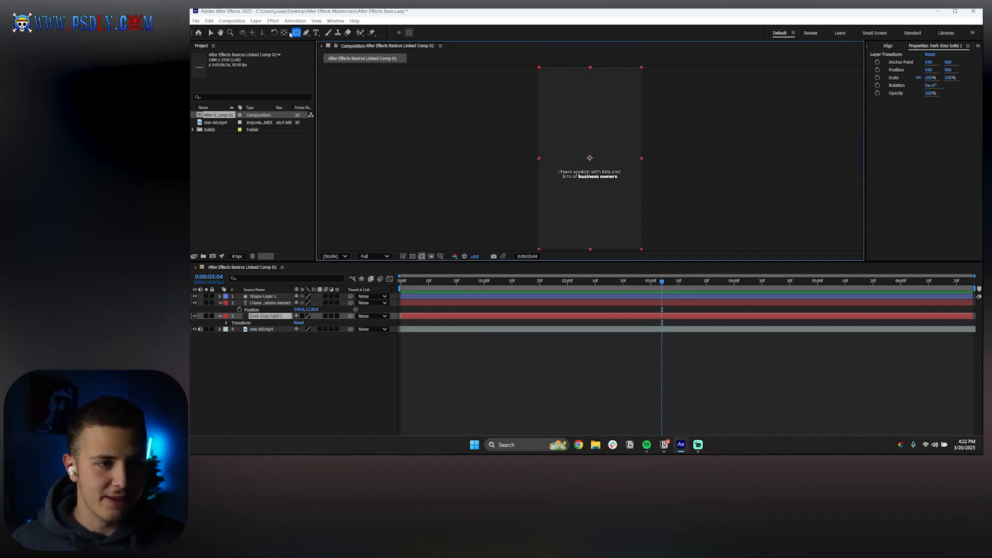
# Draw a star-shaped mask on the Dark Gray Solid 1 layer with the Star Tool and undo it
pyautogui.click(296, 33)
pyautogui.click(323, 68)
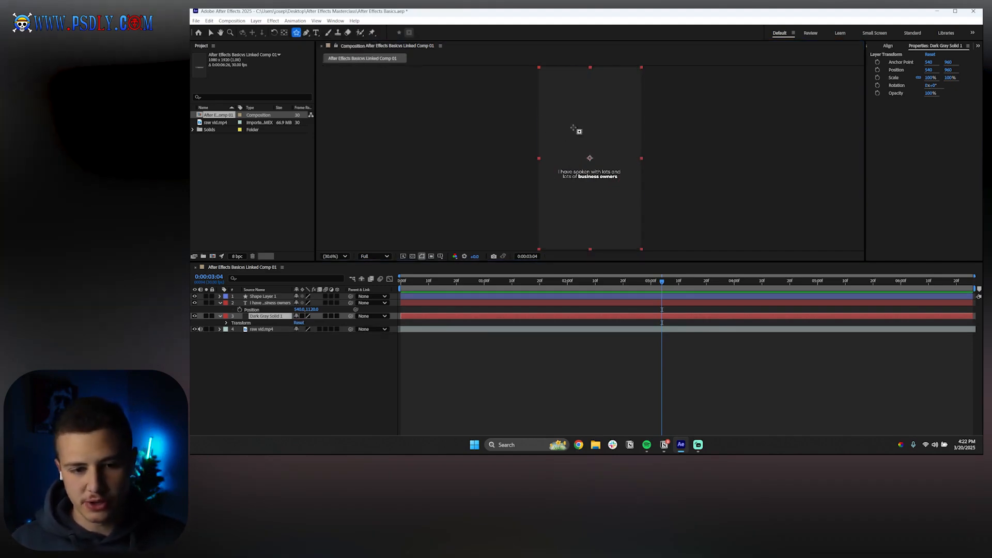
pyautogui.moveTo(577, 129); pyautogui.dragTo(532, 197)
pyautogui.hotkey('ctrl', 'z')
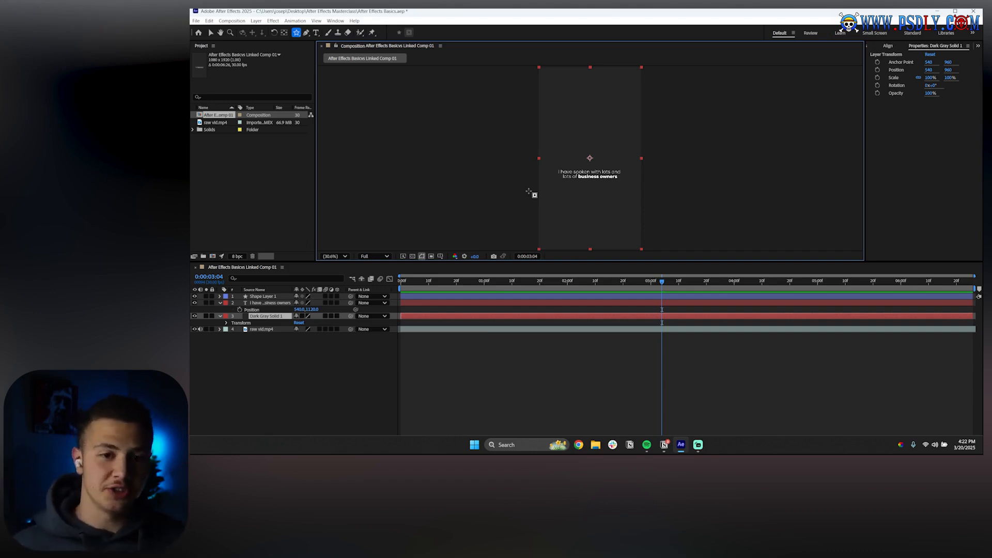
pyautogui.click(274, 297)
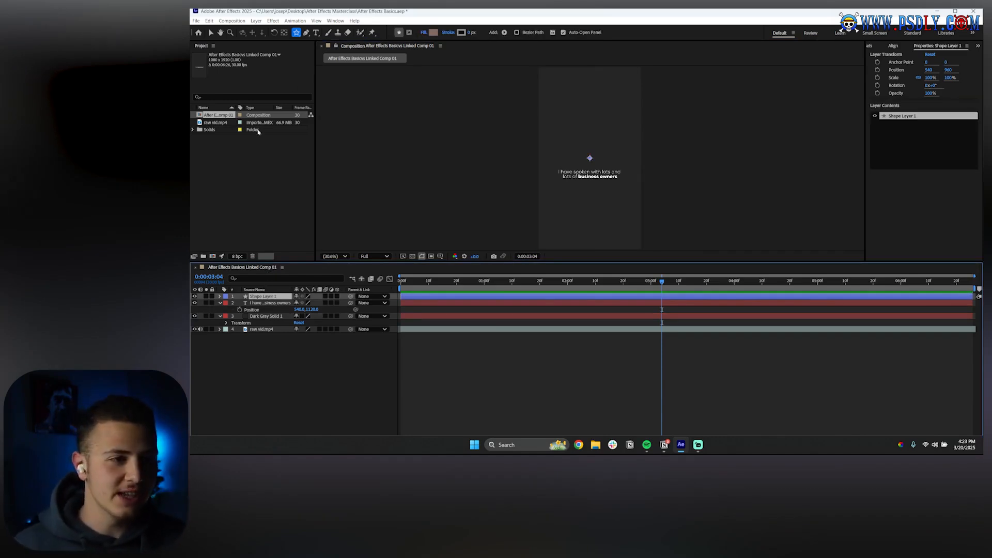
pyautogui.click(296, 32)
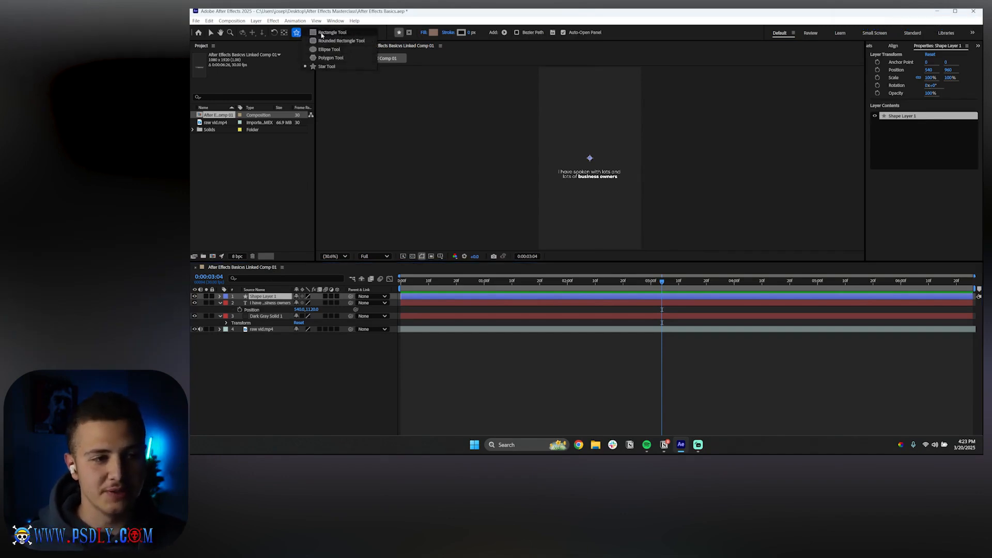
pyautogui.click(322, 33)
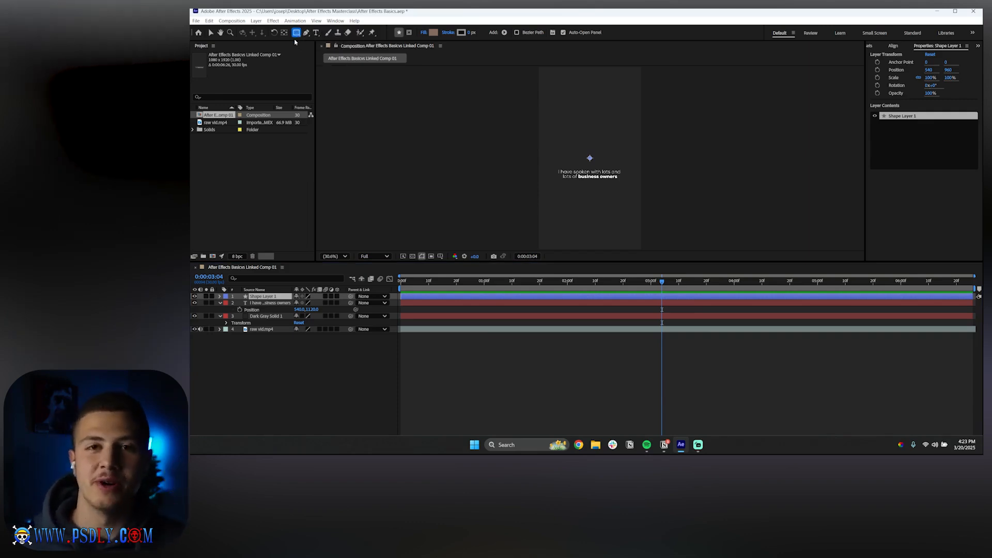
pyautogui.click(306, 33)
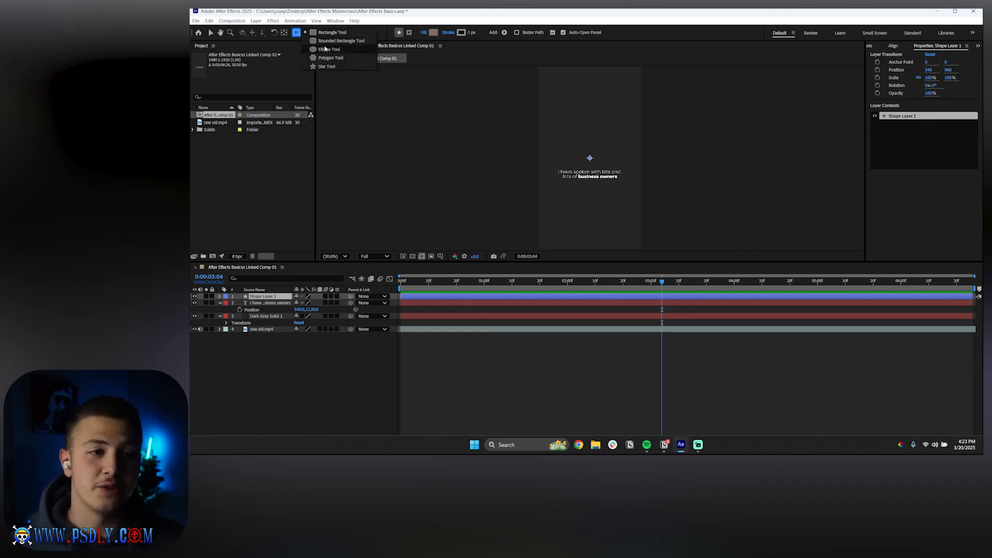
pyautogui.click(327, 66)
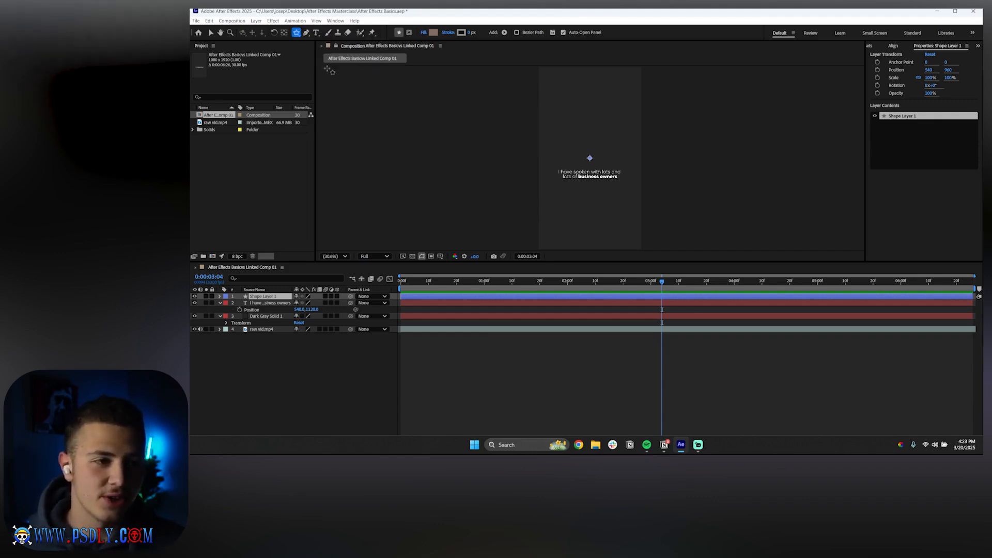
pyautogui.click(306, 33)
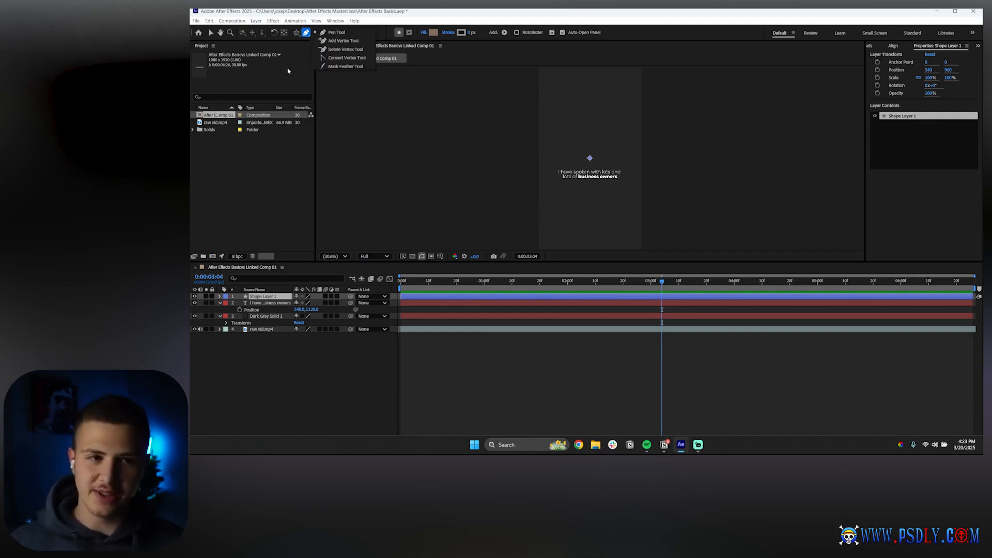
pyautogui.click(296, 33)
pyautogui.click(332, 32)
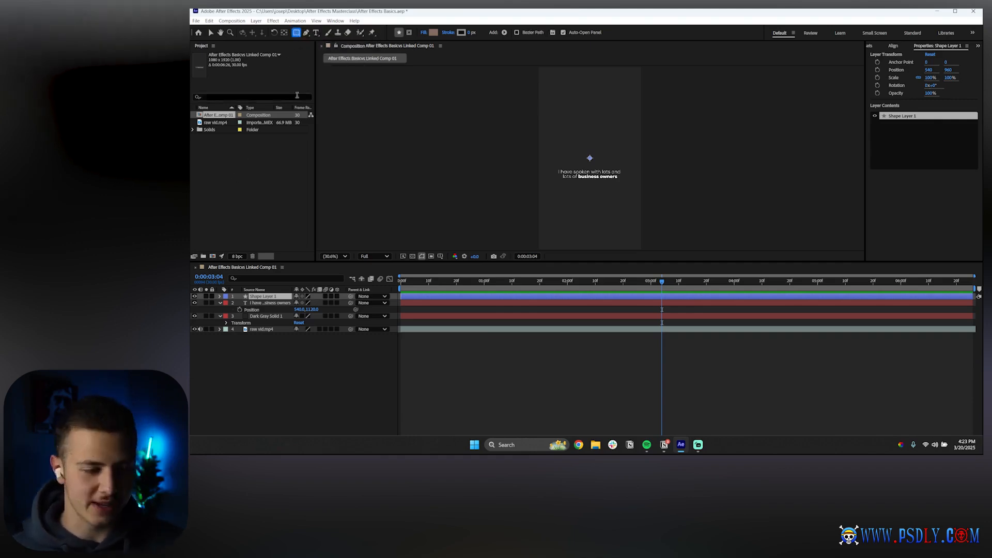
# Draw a rectangle about 562 × 539 px inside Shape Layer 1 above the caption text
pyautogui.click(265, 296)
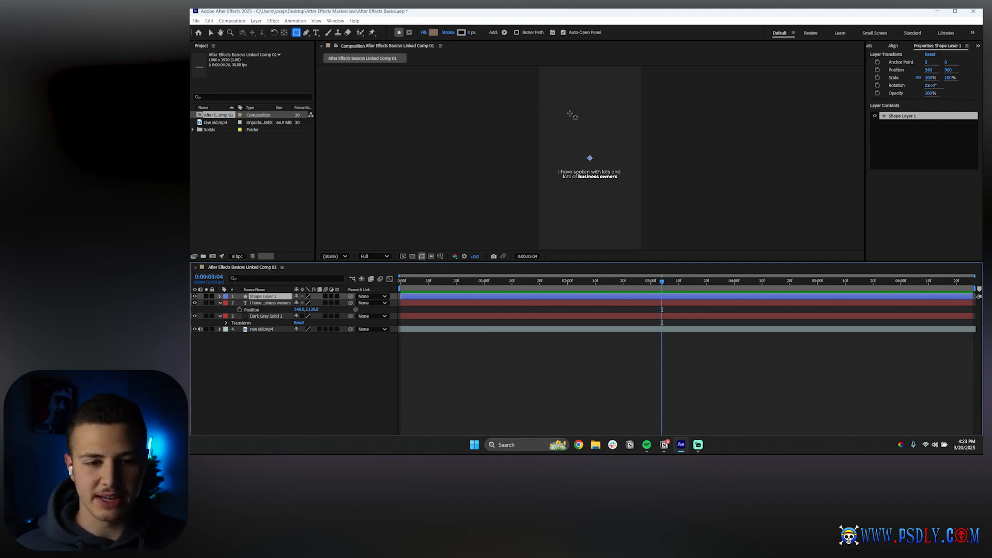
pyautogui.moveTo(566, 115); pyautogui.dragTo(614, 163)
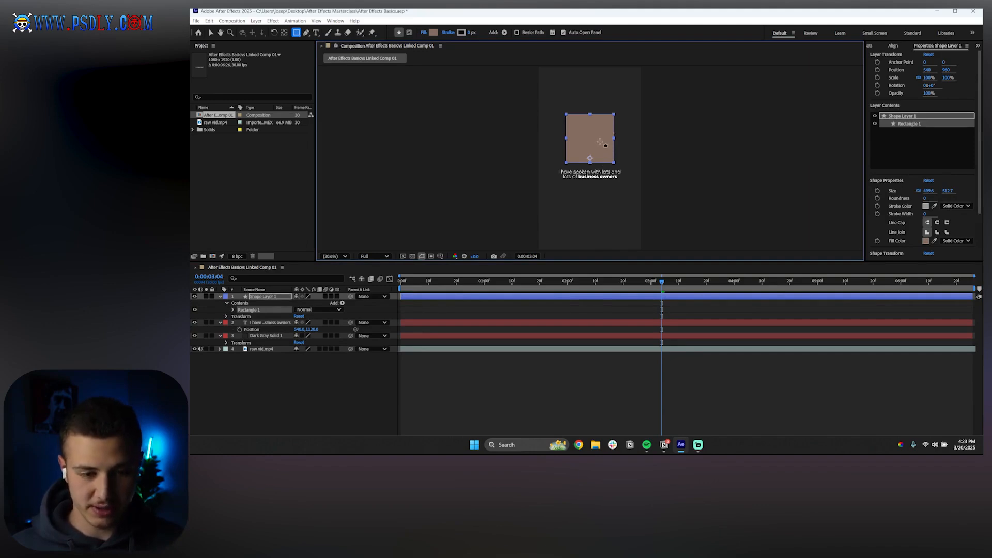
pyautogui.hotkey('ctrl', 'z')
pyautogui.moveTo(559, 96)
pyautogui.mouseDown()
pyautogui.moveTo(604, 146)
pyautogui.moveTo(566, 108)
pyautogui.moveTo(596, 155)
pyautogui.moveTo(609, 142)
pyautogui.moveTo(643, 181)
pyautogui.moveTo(603, 132)
pyautogui.mouseUp()
pyautogui.hotkey('ctrl', 'z')
pyautogui.moveTo(561, 92); pyautogui.dragTo(616, 143)
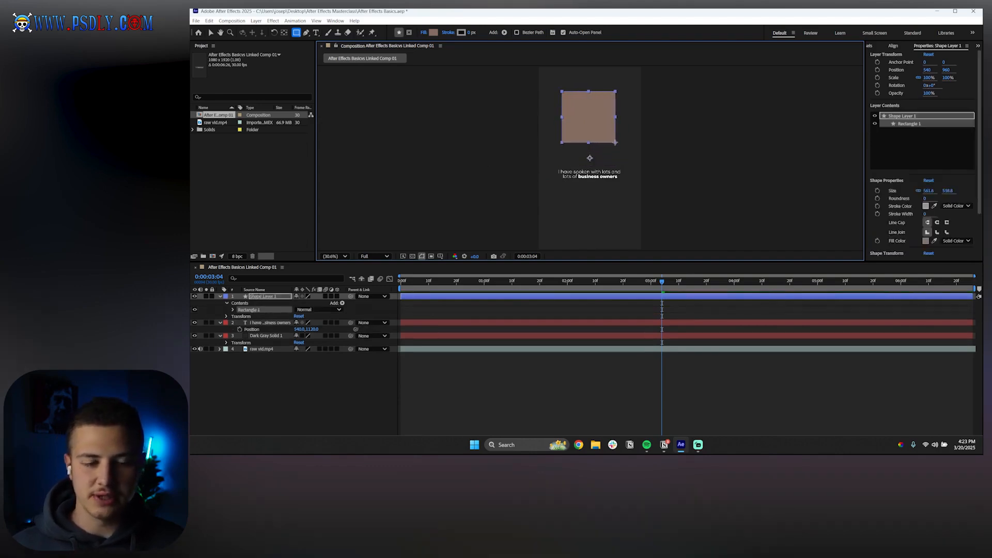
# Switch to the Selection Tool, set the viewer to 50%, and try moving the rectangle layer, undoing the move
pyautogui.click(510, 313)
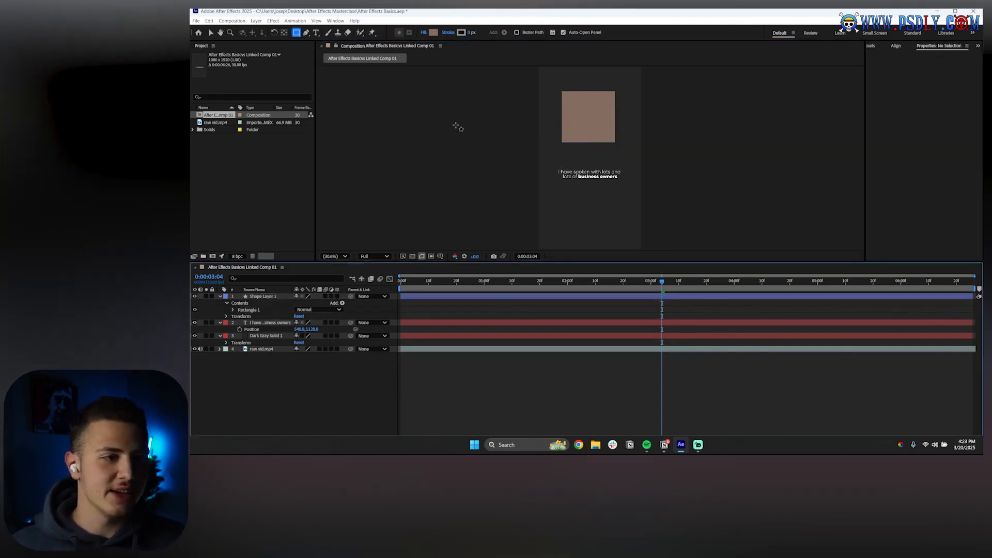
pyautogui.click(209, 32)
pyautogui.press('/')
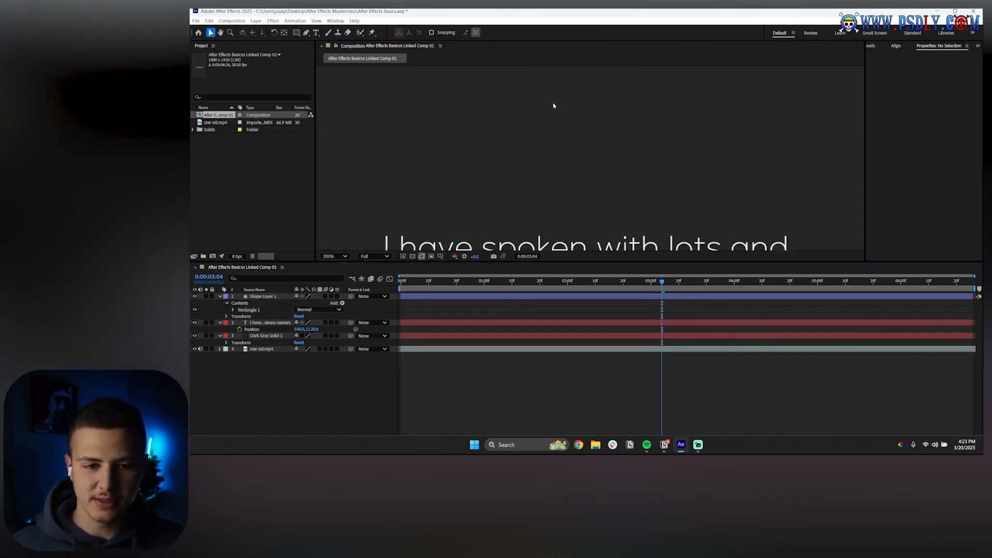
pyautogui.scroll(5, 550, 108)
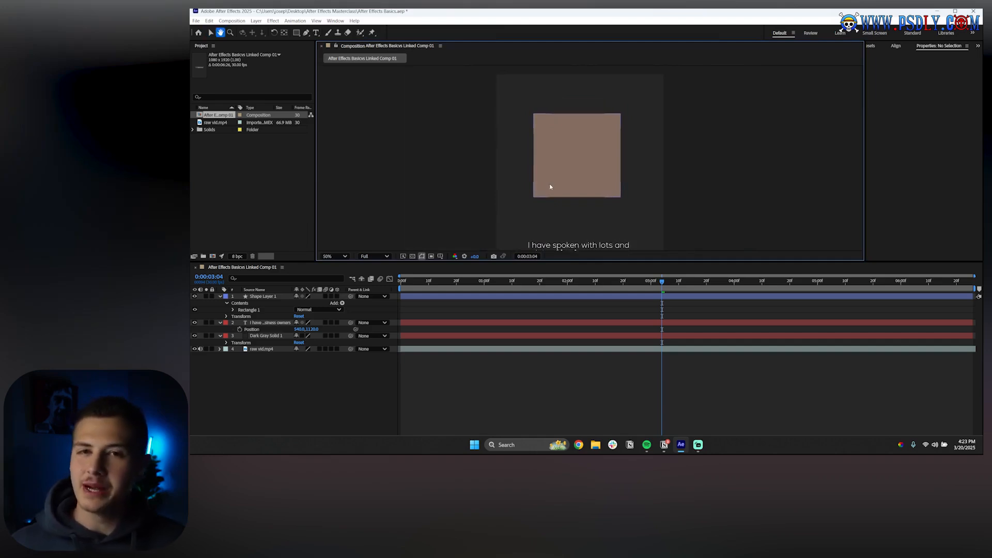
pyautogui.click(262, 296)
pyautogui.press('Return')
pyautogui.moveTo(578, 171); pyautogui.dragTo(545, 157)
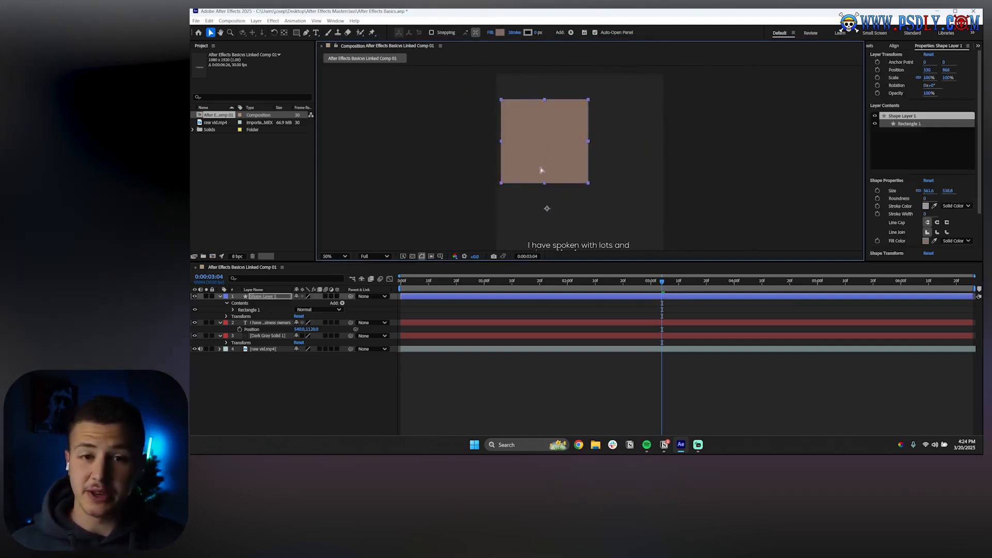
pyautogui.hotkey('ctrl', 'z')
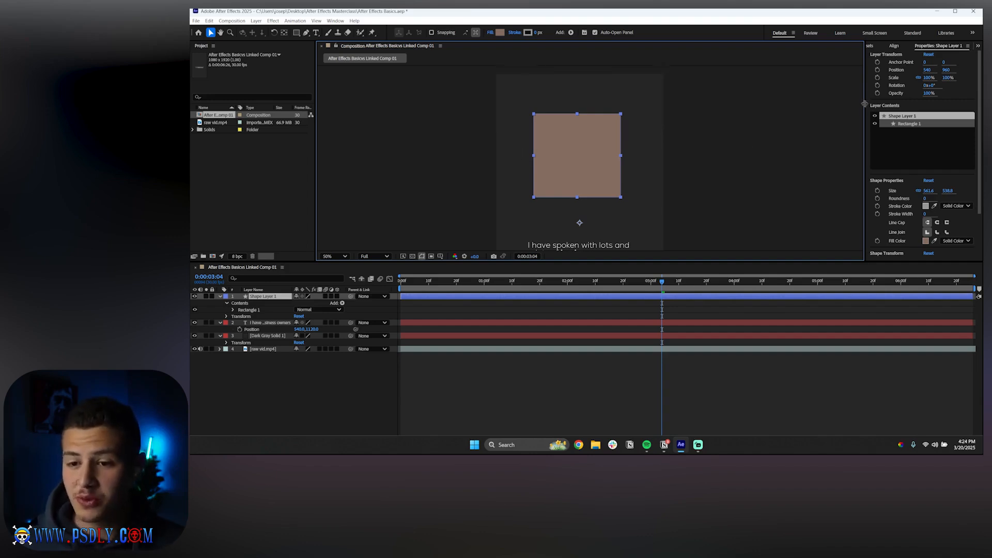
# Widen the Properties panel, then scrub the layer's X position and undo the change
pyautogui.moveTo(864, 104); pyautogui.dragTo(803, 106)
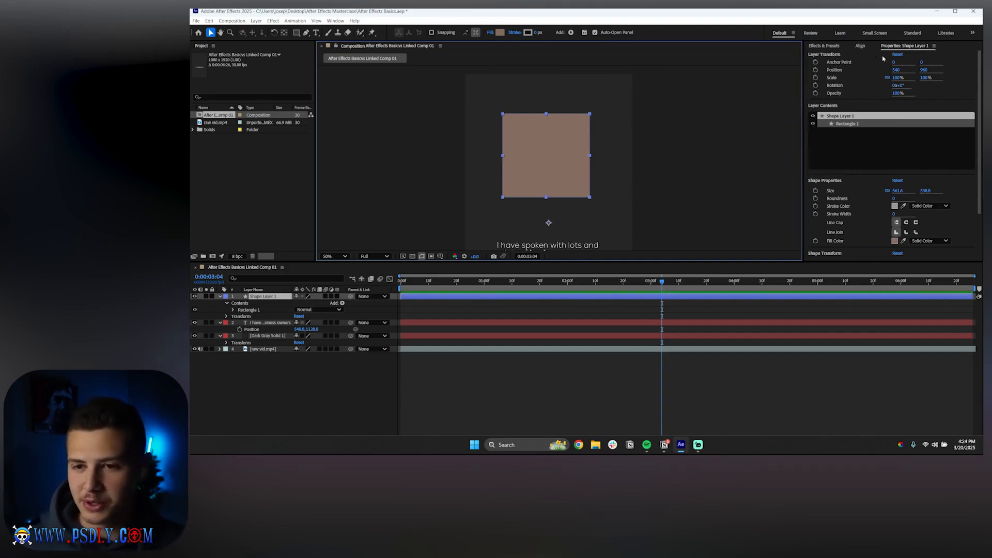
pyautogui.moveTo(897, 70); pyautogui.dragTo(896, 81)
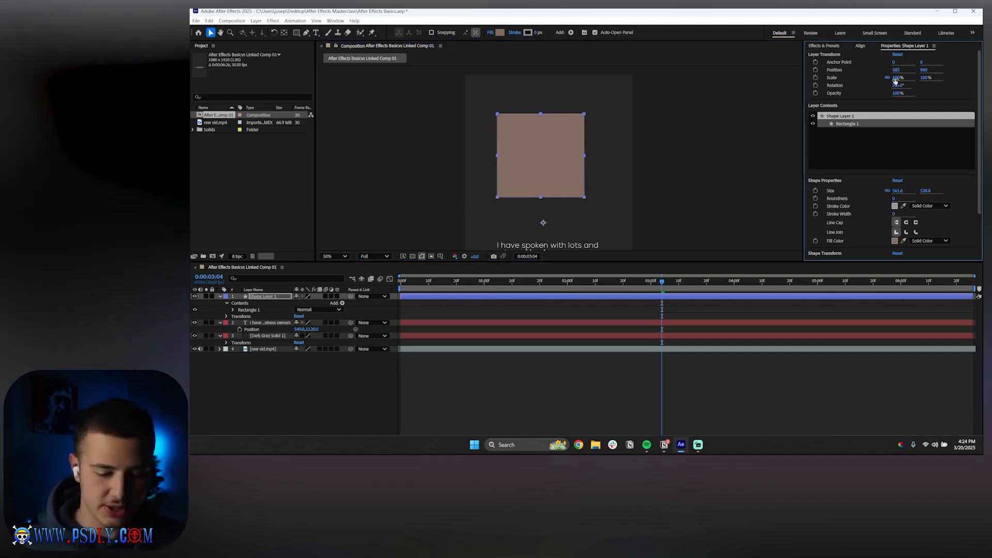
pyautogui.hotkey('ctrl', 'z')
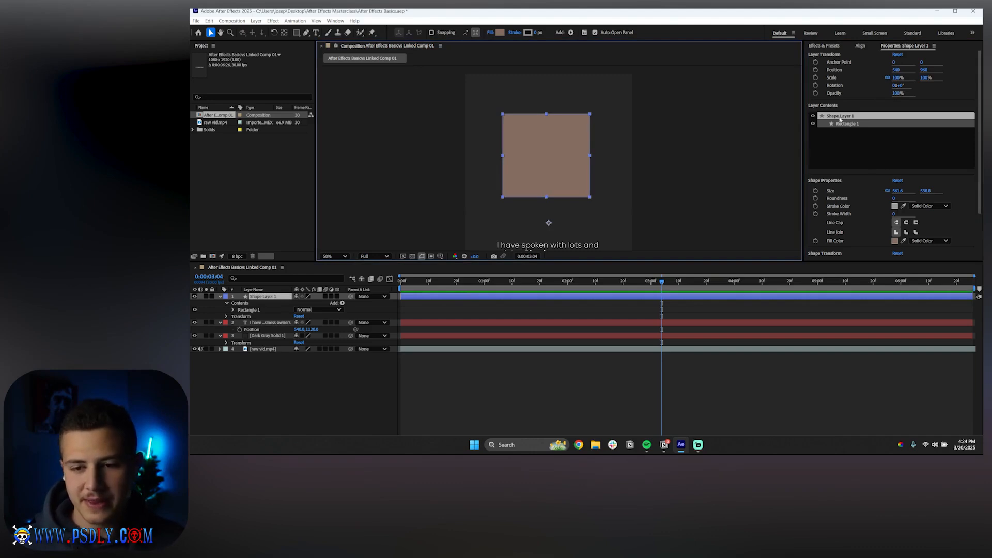
# Try scrubbing the rectangle's Shape Transform X position and undo the change
pyautogui.scroll(-3, 839, 119)
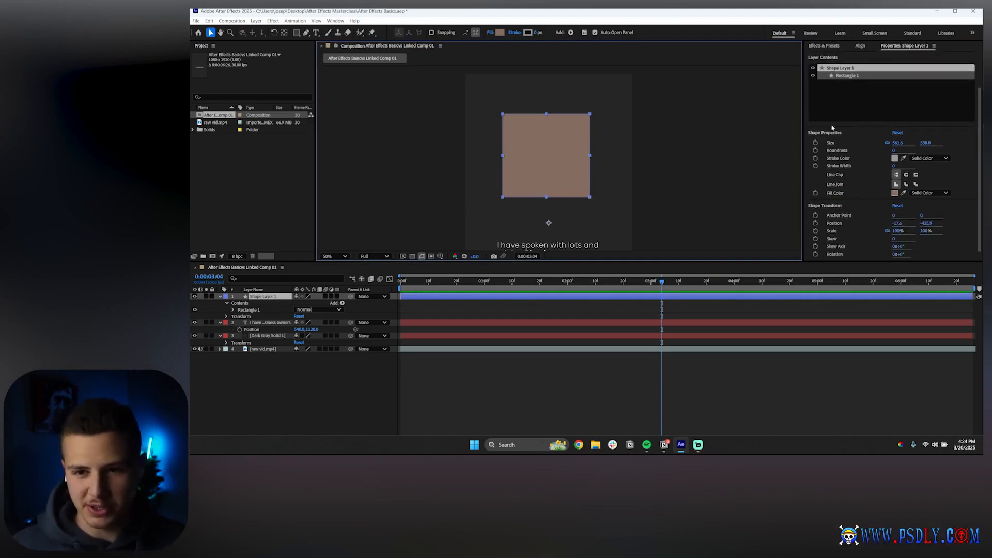
pyautogui.scroll(-1, 832, 127)
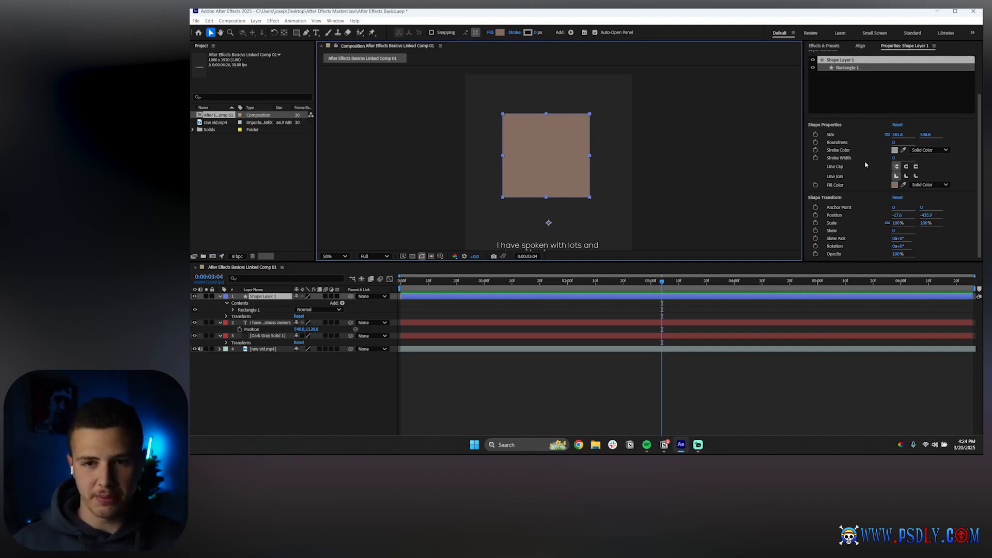
pyautogui.scroll(3, 868, 163)
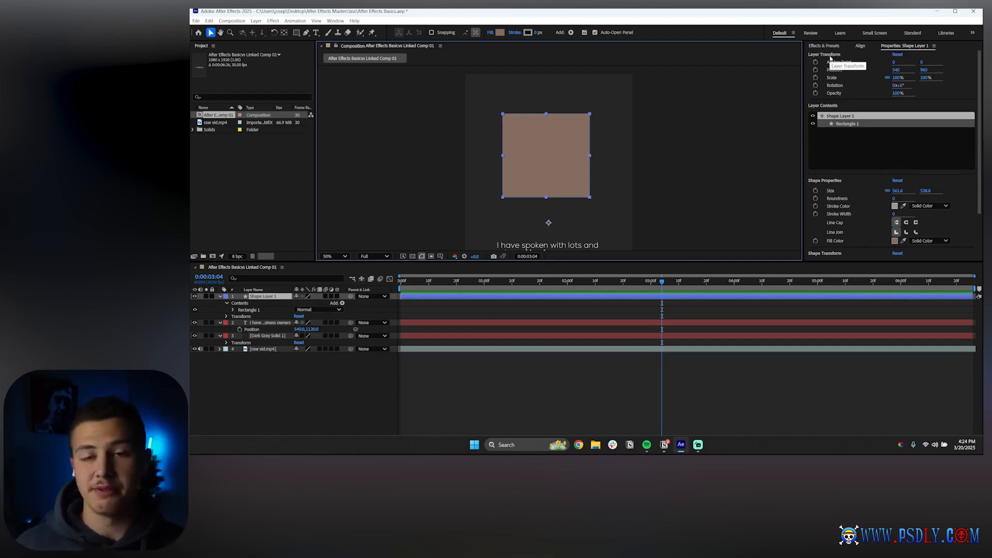
pyautogui.scroll(-3, 877, 117)
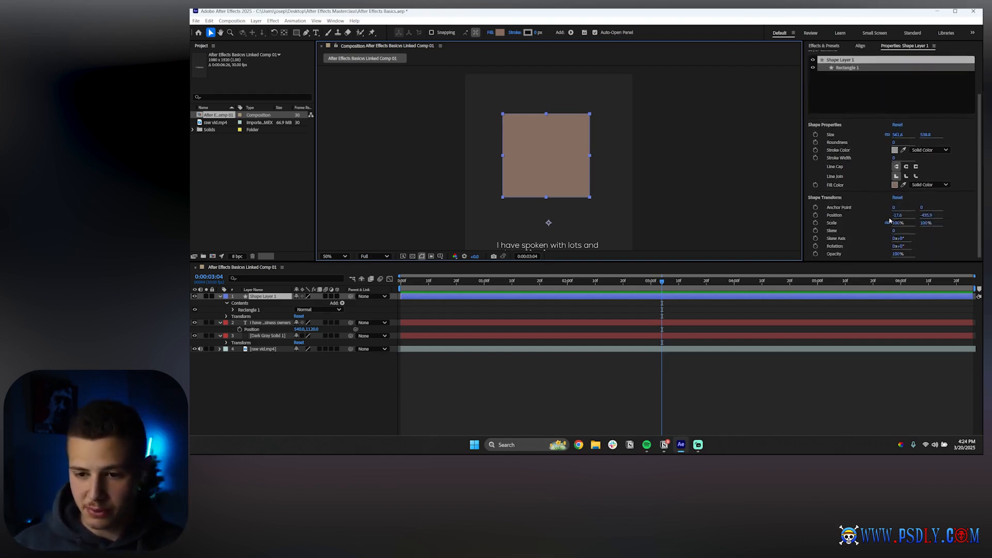
pyautogui.moveTo(897, 223); pyautogui.dragTo(913, 223)
pyautogui.hotkey('ctrl', 'z')
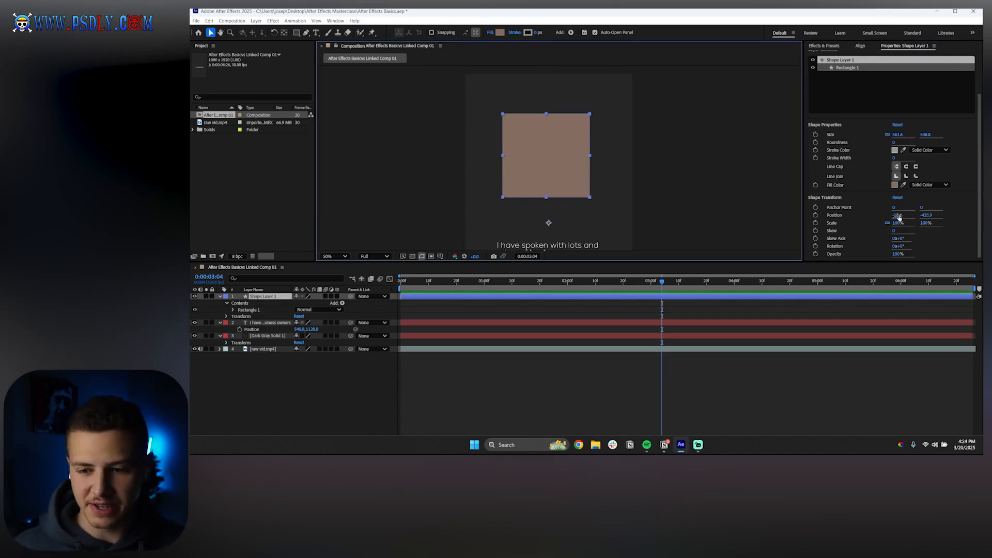
# Review the Layer Transform and Shape Transform properties in the Properties panel
pyautogui.scroll(3, 826, 196)
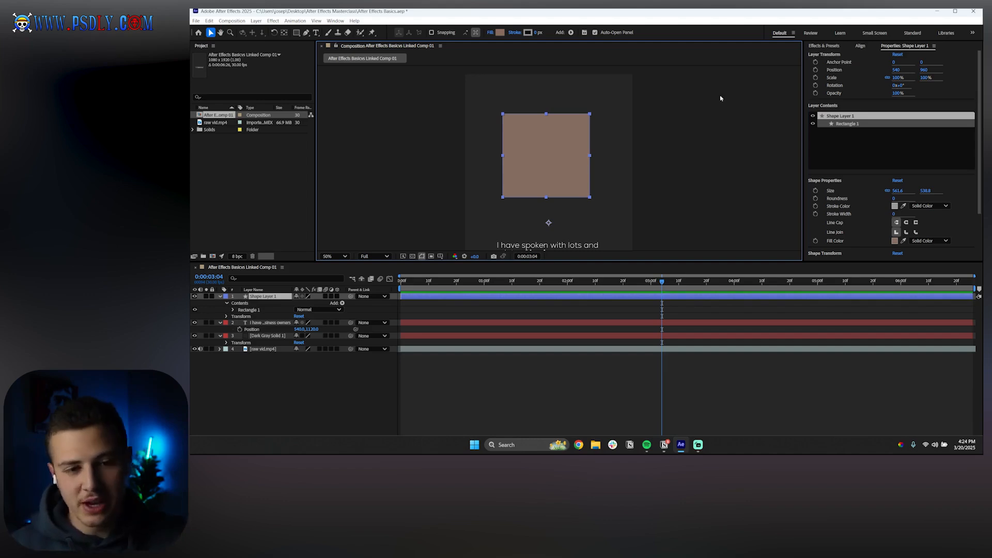
pyautogui.scroll(-3, 827, 198)
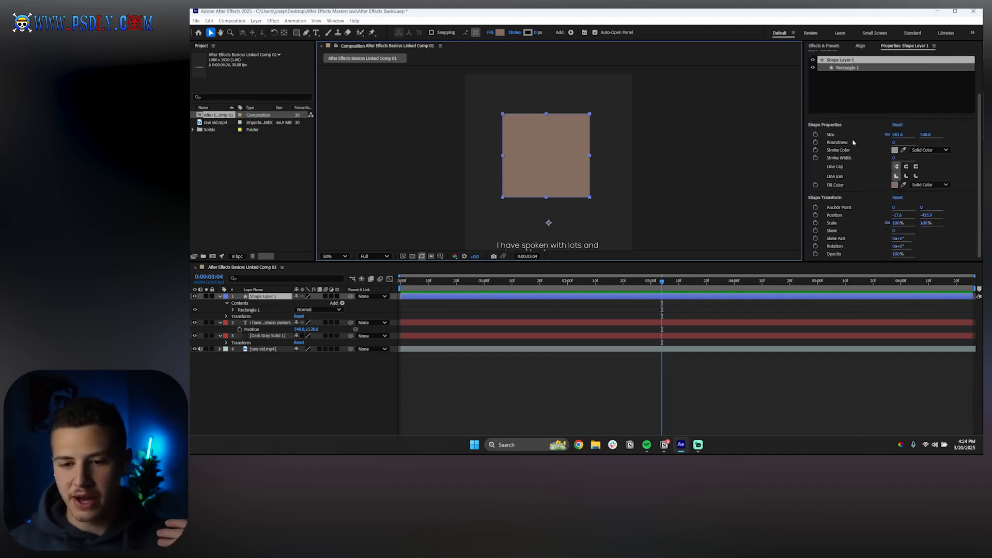
# Scrub the rectangle's Size values slightly smaller in the Shape Properties
pyautogui.click(862, 198)
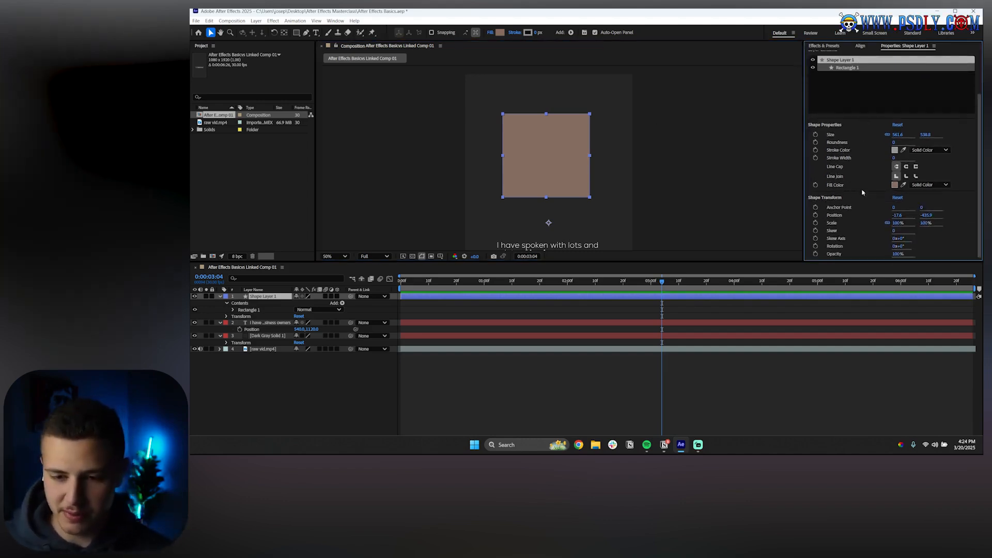
pyautogui.scroll(2, 860, 183)
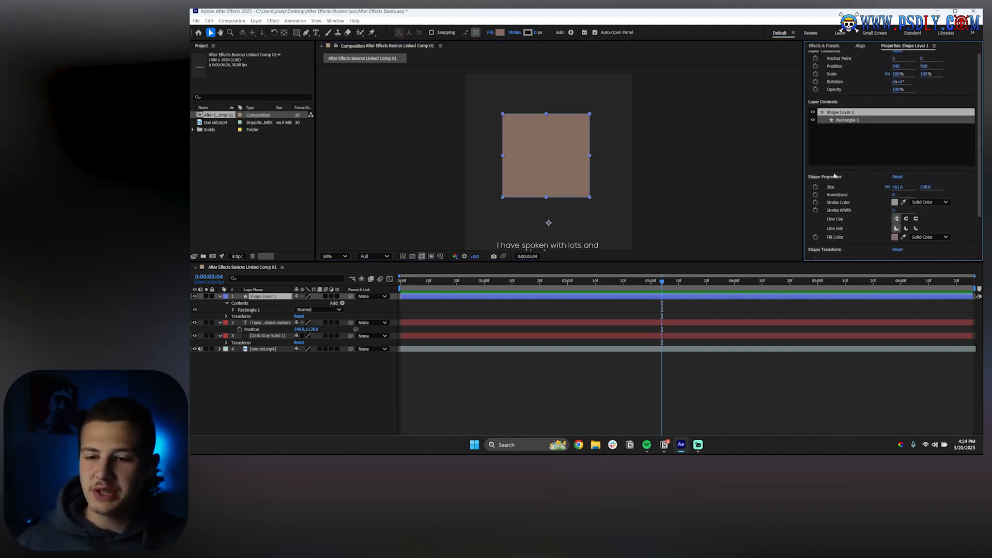
pyautogui.moveTo(897, 188)
pyautogui.mouseDown()
pyautogui.moveTo(873, 179)
pyautogui.moveTo(888, 187)
pyautogui.mouseUp()
# Set the rectangle's stroke width to 17 in the Shape Properties
pyautogui.press('z')
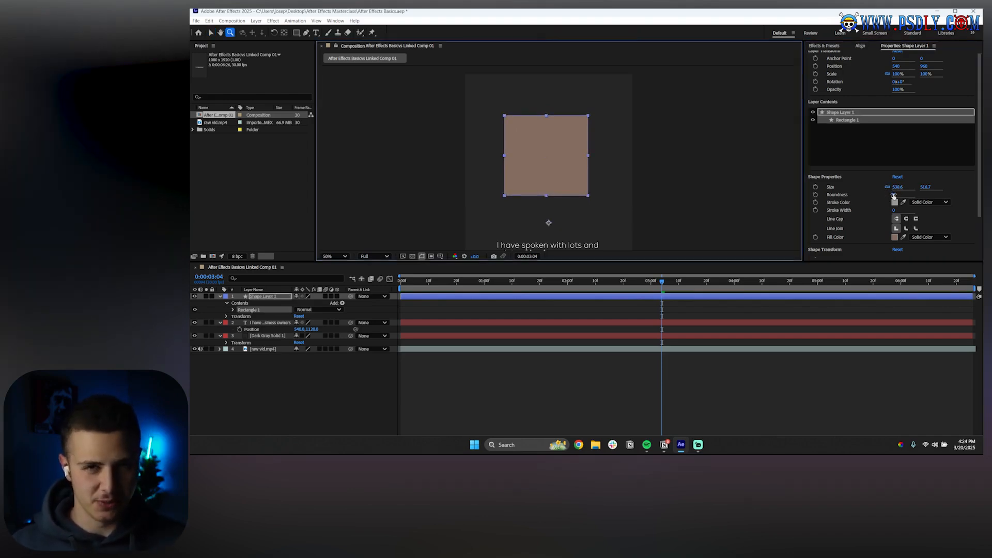
pyautogui.moveTo(894, 196); pyautogui.dragTo(798, 207)
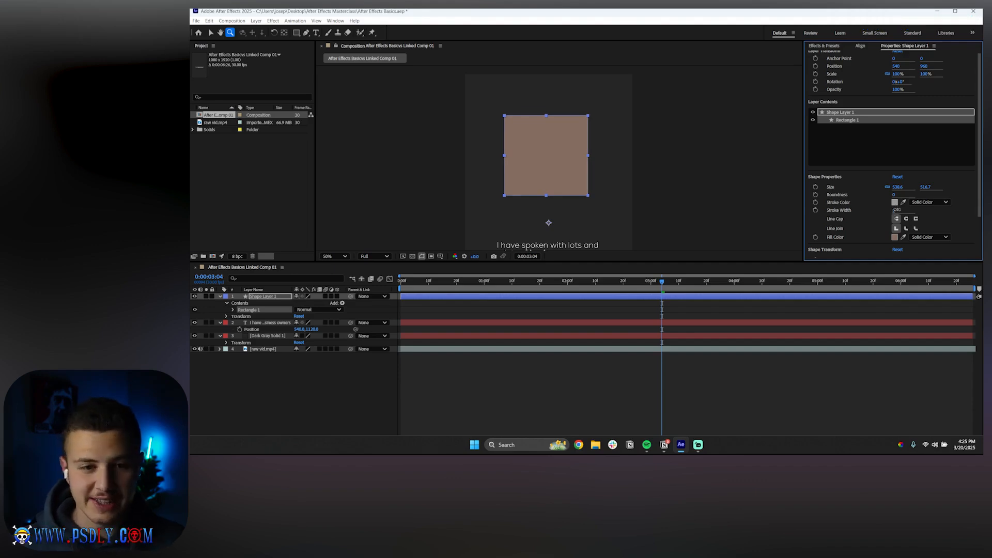
pyautogui.moveTo(893, 211); pyautogui.dragTo(901, 212)
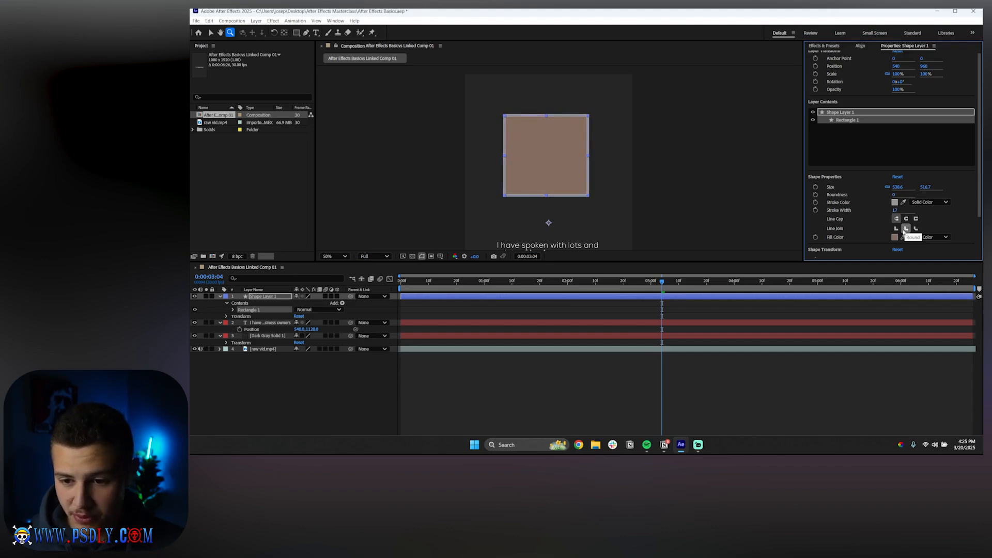
pyautogui.click(904, 231)
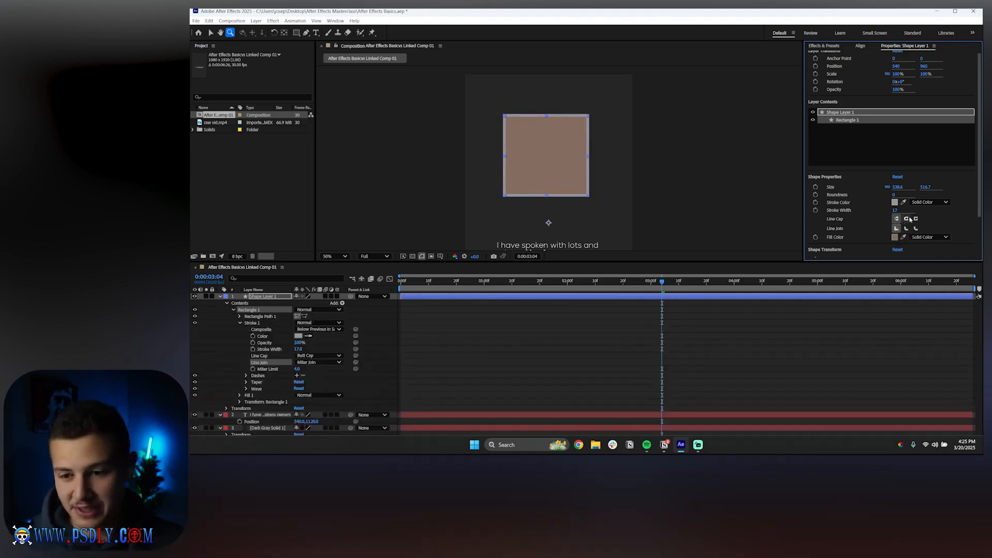
# Adjust the rectangle's roundness to 71 and stroke width to 12 in the Shape Properties
pyautogui.scroll(-1, 907, 219)
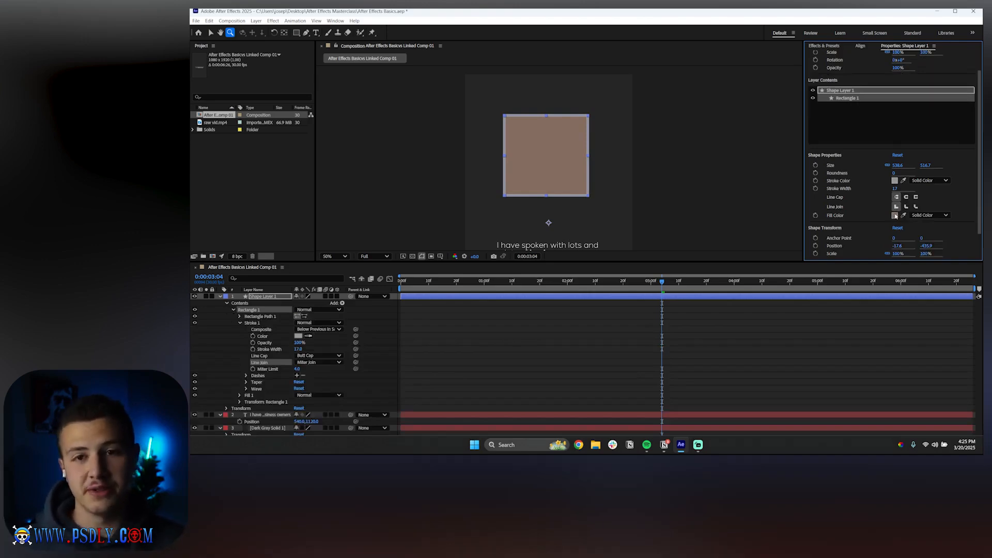
pyautogui.moveTo(897, 166)
pyautogui.mouseDown()
pyautogui.moveTo(763, 167)
pyautogui.moveTo(897, 167)
pyautogui.moveTo(885, 164)
pyautogui.moveTo(929, 174)
pyautogui.moveTo(883, 188)
pyautogui.mouseUp()
# Set the rectangle's stroke color to white, ffffff
pyautogui.click(894, 180)
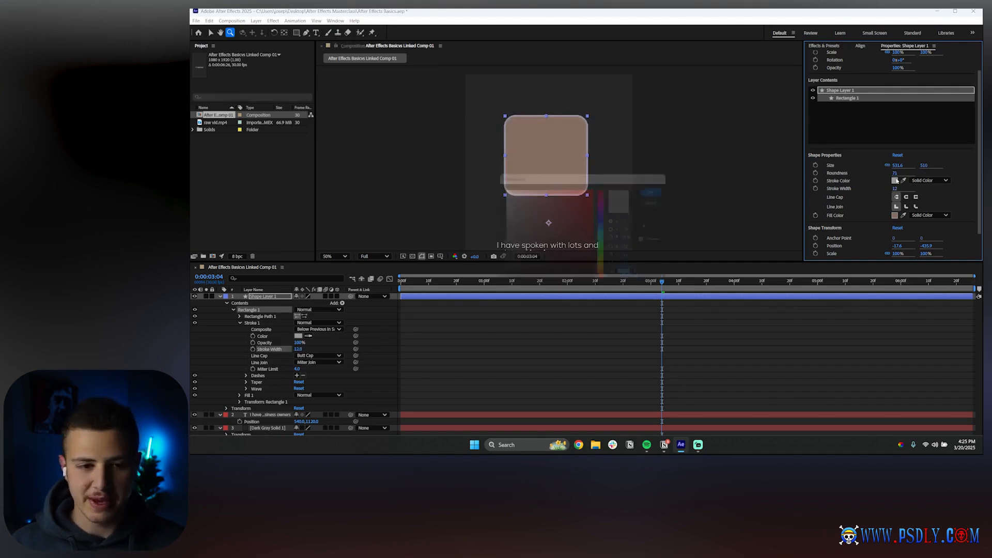
pyautogui.write('ffffff')
pyautogui.click(664, 189)
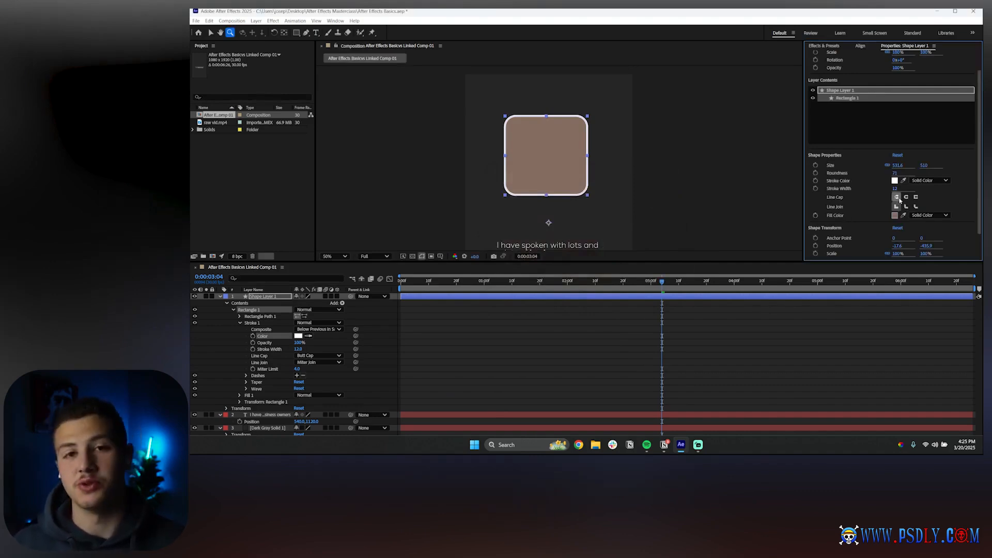
# Change the rectangle's fill color to a dark gray, 444342
pyautogui.click(895, 215)
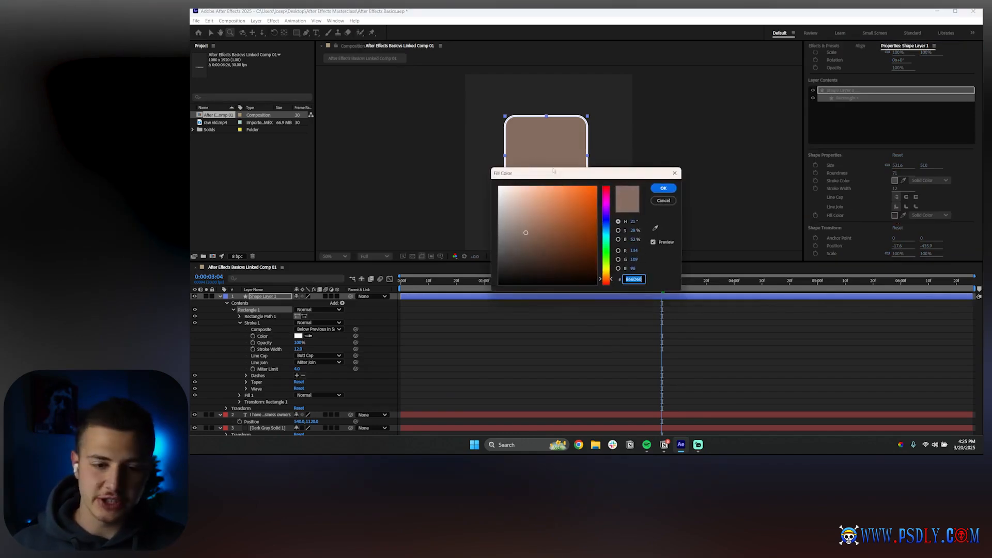
pyautogui.moveTo(525, 239)
pyautogui.mouseDown()
pyautogui.moveTo(520, 257)
pyautogui.moveTo(500, 257)
pyautogui.mouseUp()
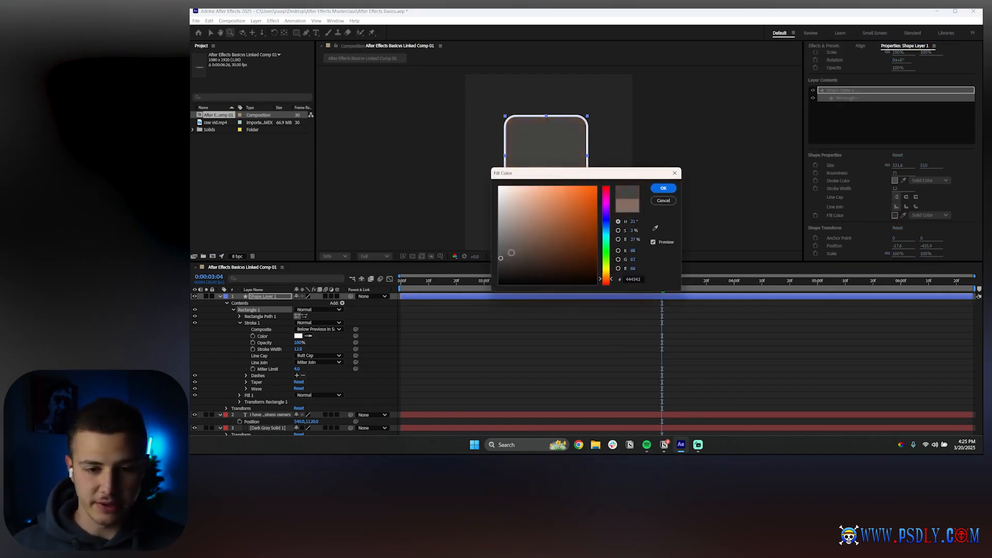
pyautogui.click(664, 189)
# Select the shape layer with the Selection Tool and delete it
pyautogui.click(491, 355)
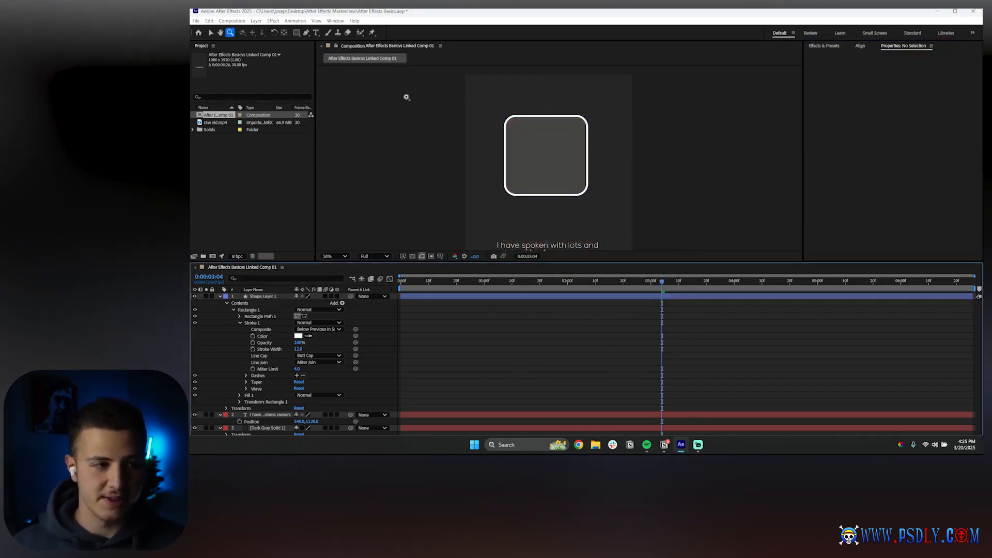
pyautogui.click(210, 33)
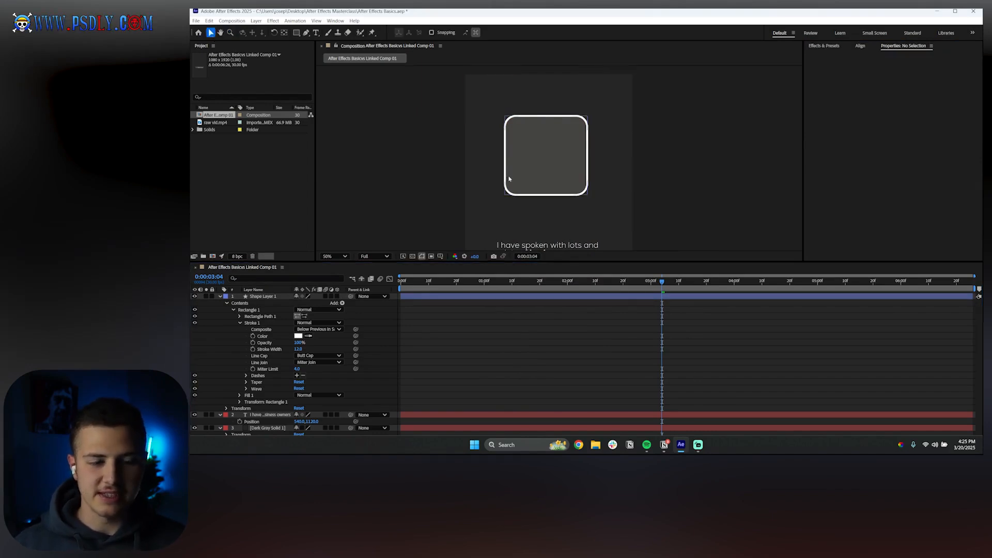
pyautogui.click(271, 296)
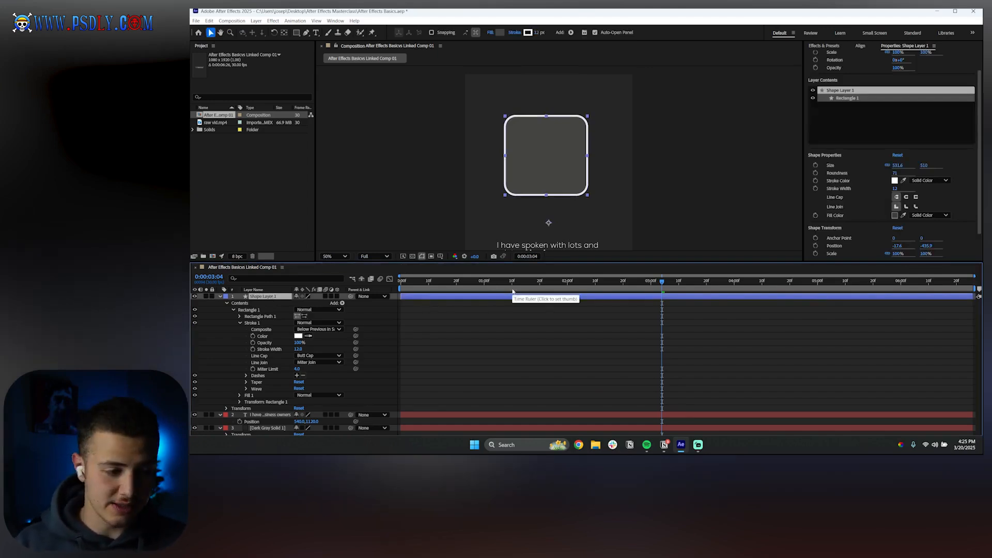
pyautogui.press('Delete')
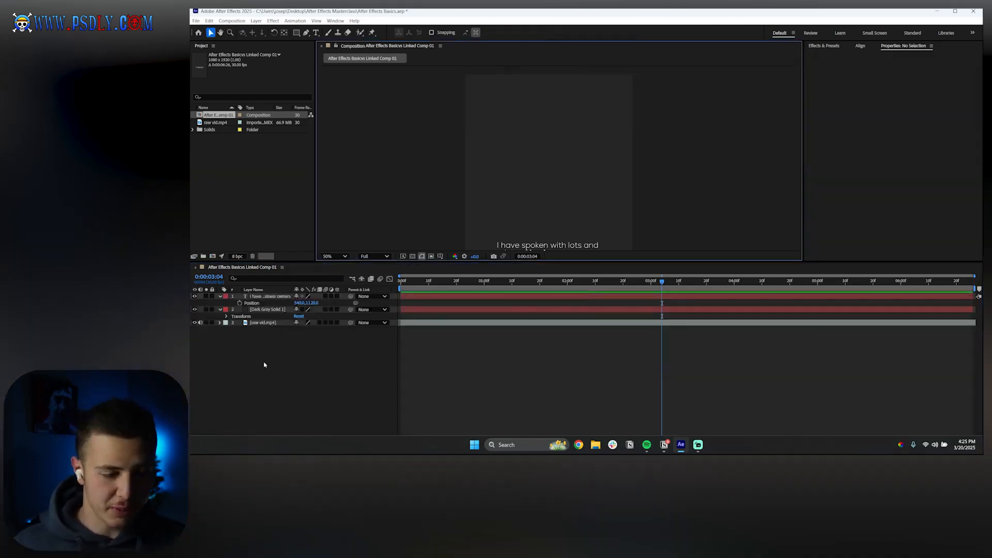
# Create a new shape layer and draw a rectangle about 808 × 648 in the composition
pyautogui.rightClick(265, 365)
pyautogui.moveTo(298, 274)
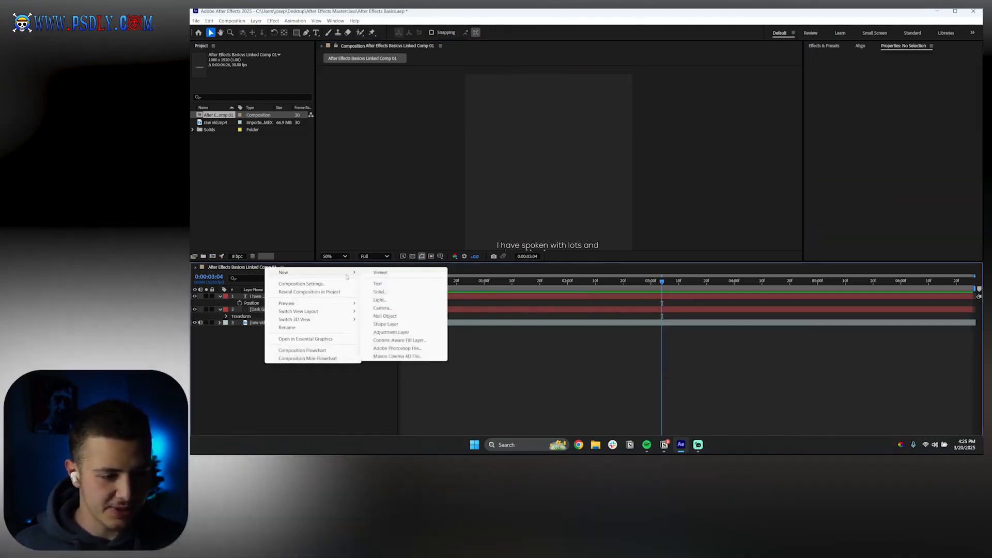
pyautogui.click(380, 324)
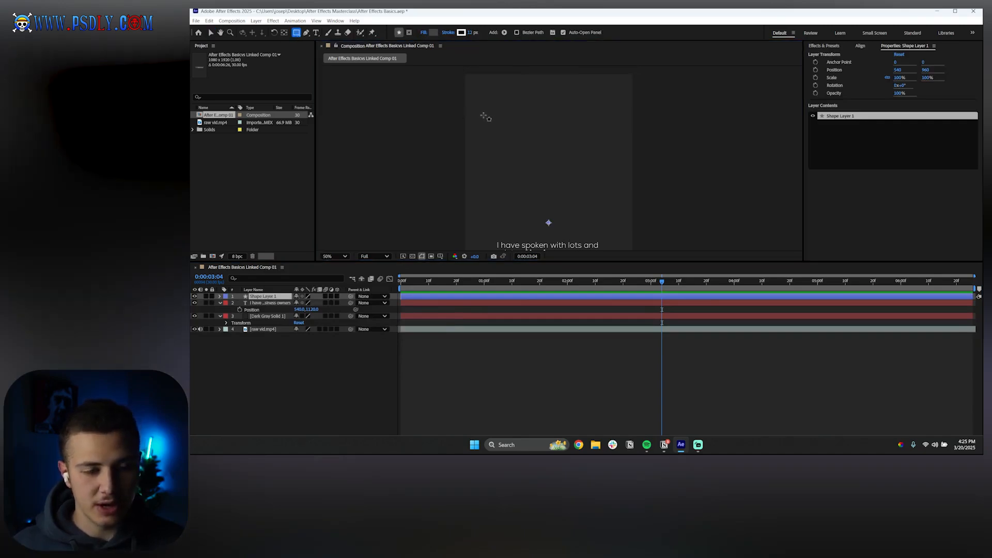
pyautogui.moveTo(482, 115); pyautogui.dragTo(619, 217)
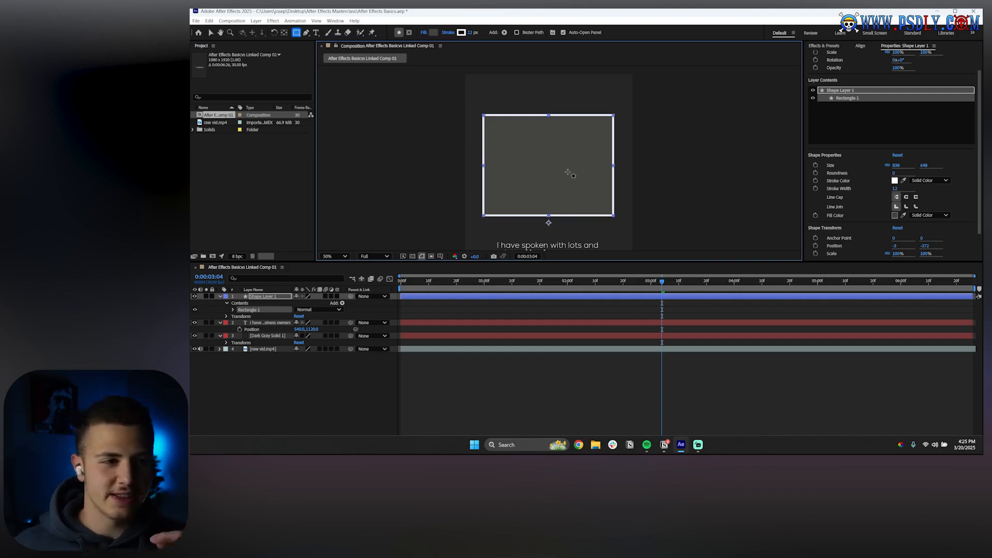
# Expand the layer's Rectangle Path 1 properties and scrub its Size to about 804 × 622
pyautogui.click(210, 33)
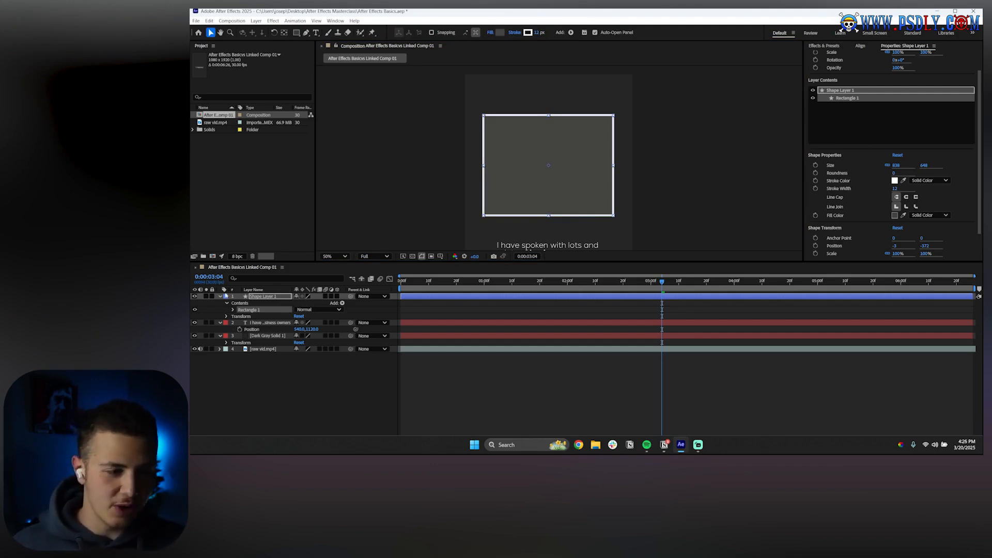
pyautogui.click(265, 297)
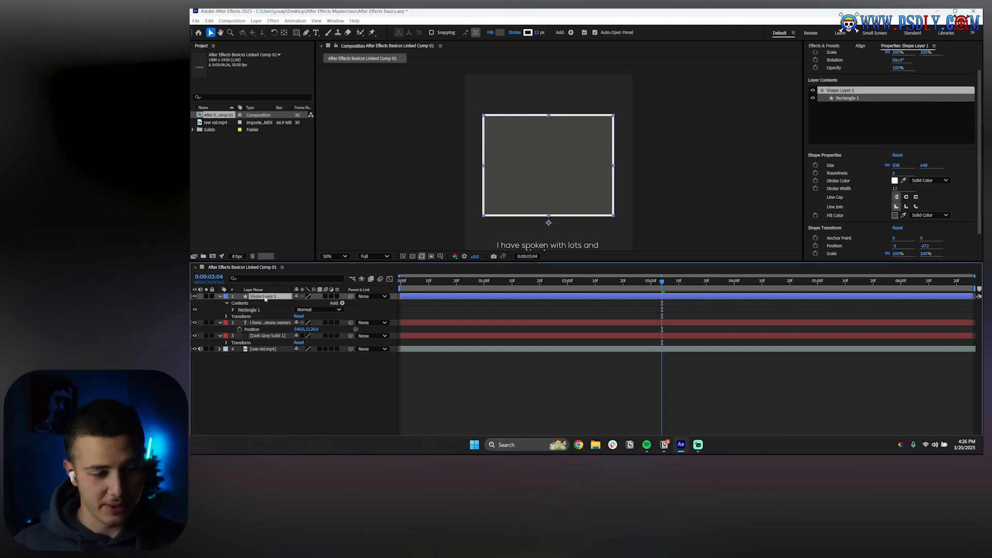
pyautogui.click(226, 305)
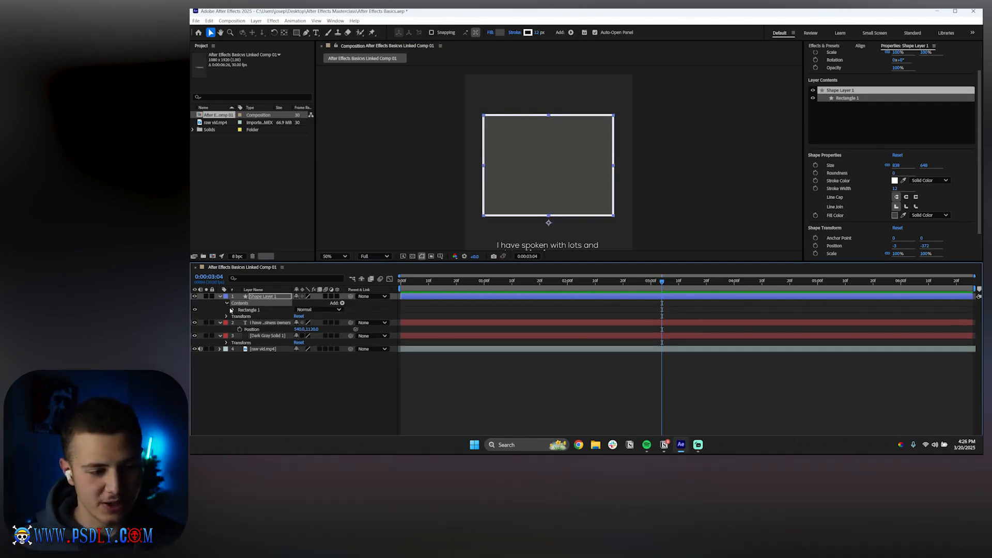
pyautogui.click(227, 304)
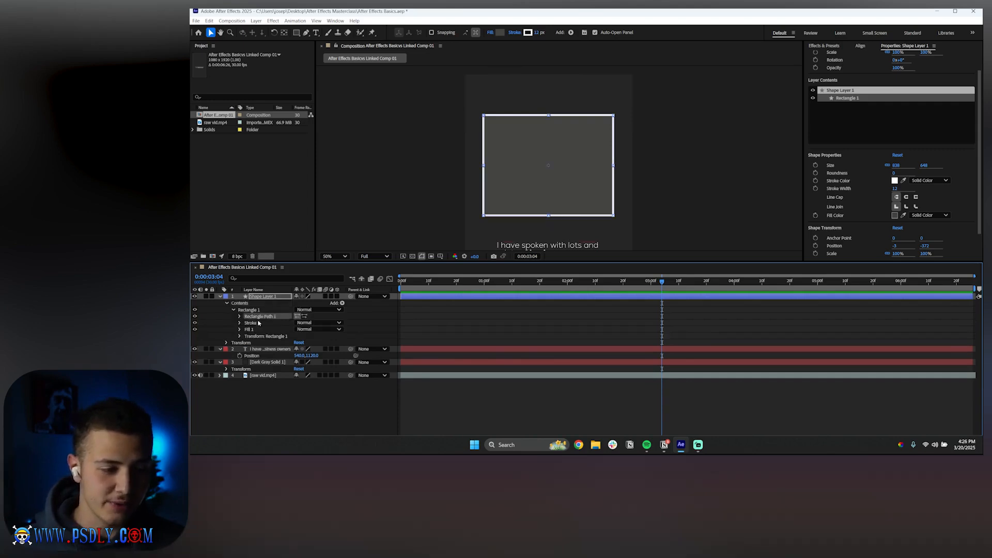
pyautogui.click(257, 336)
pyautogui.click(260, 309)
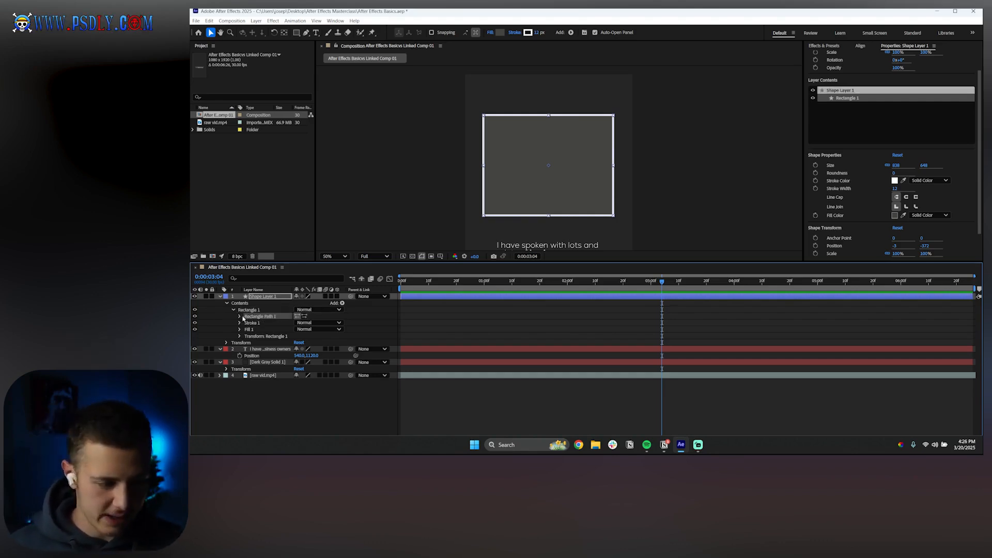
pyautogui.click(240, 317)
pyautogui.moveTo(309, 322); pyautogui.dragTo(350, 336)
# Set the rectangle path's Roundness to 42 and collapse the path group
pyautogui.click(356, 336)
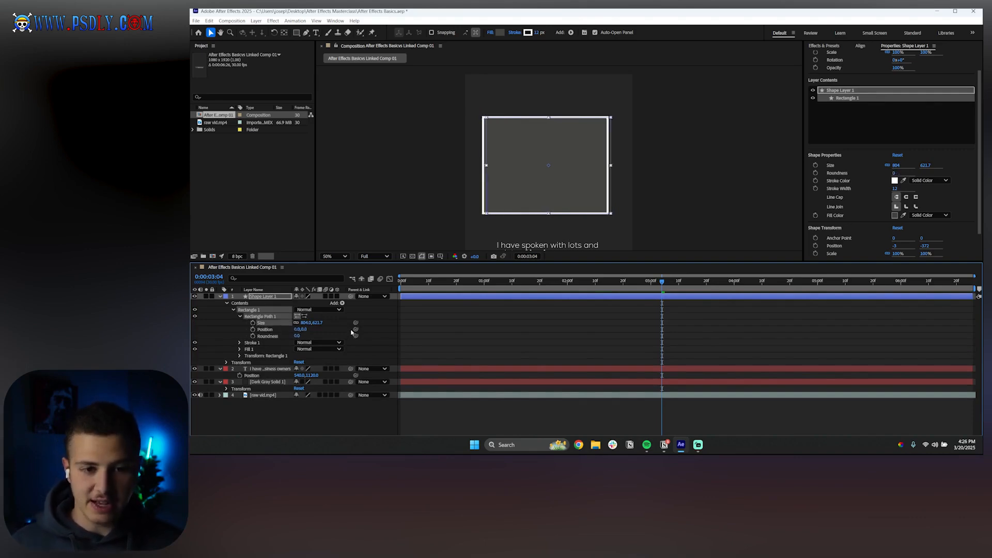
pyautogui.click(356, 329)
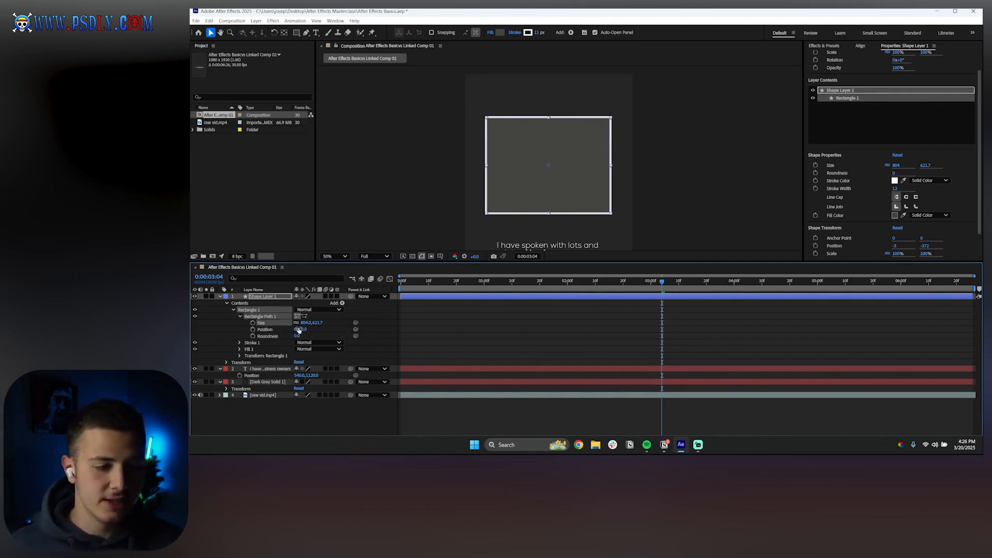
pyautogui.moveTo(297, 336); pyautogui.dragTo(332, 343)
pyautogui.click(448, 336)
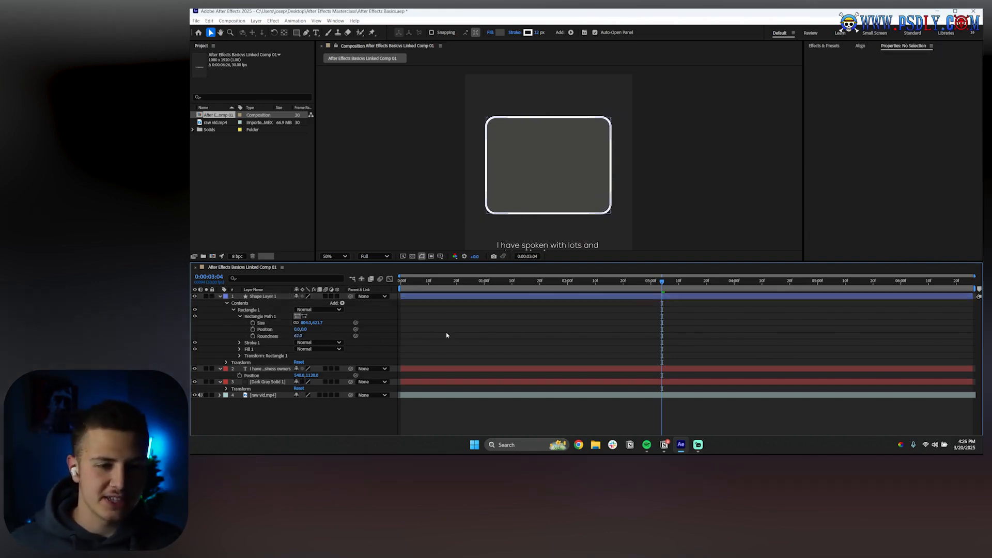
pyautogui.click(239, 317)
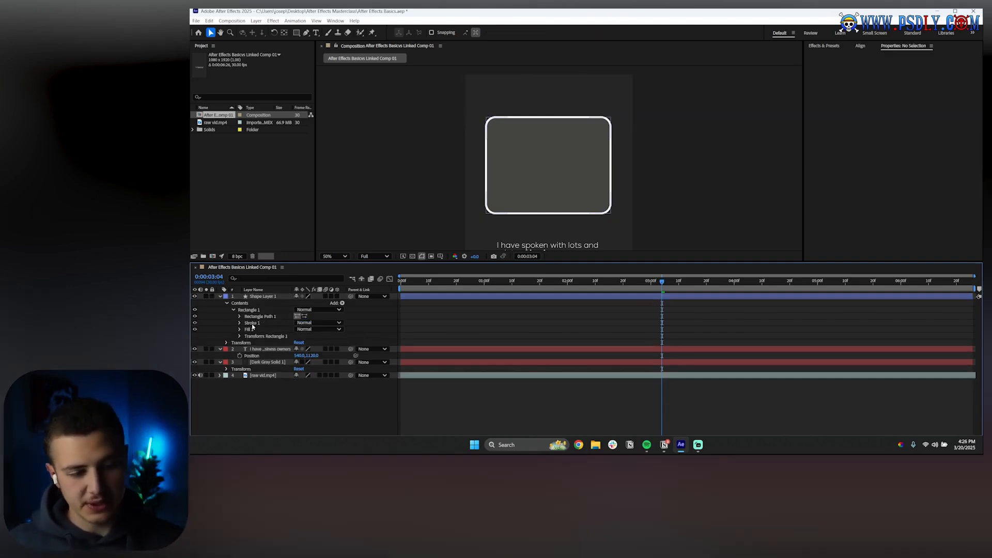
# Expand Stroke 1, review its color, and set the Stroke Width to 5
pyautogui.click(253, 325)
pyautogui.click(251, 330)
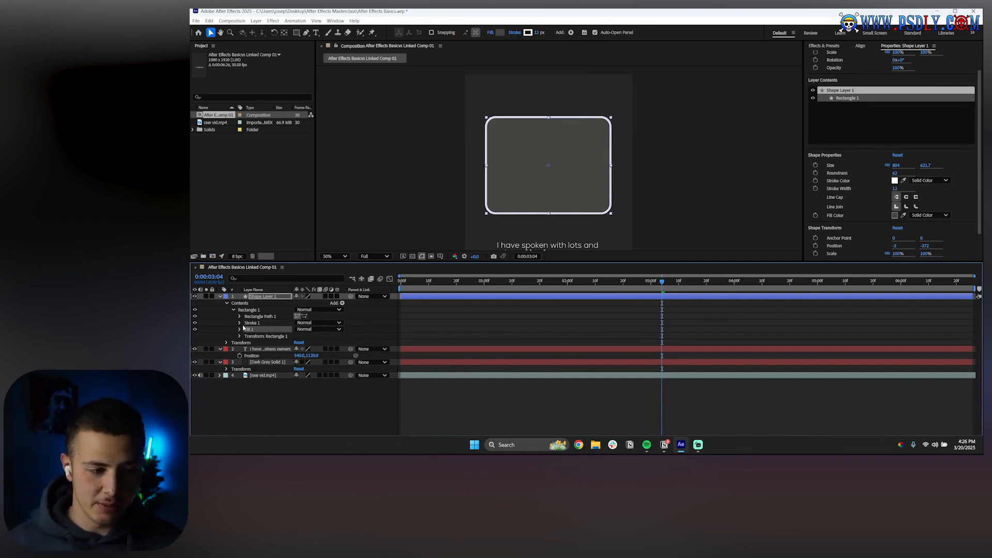
pyautogui.click(240, 323)
pyautogui.click(253, 323)
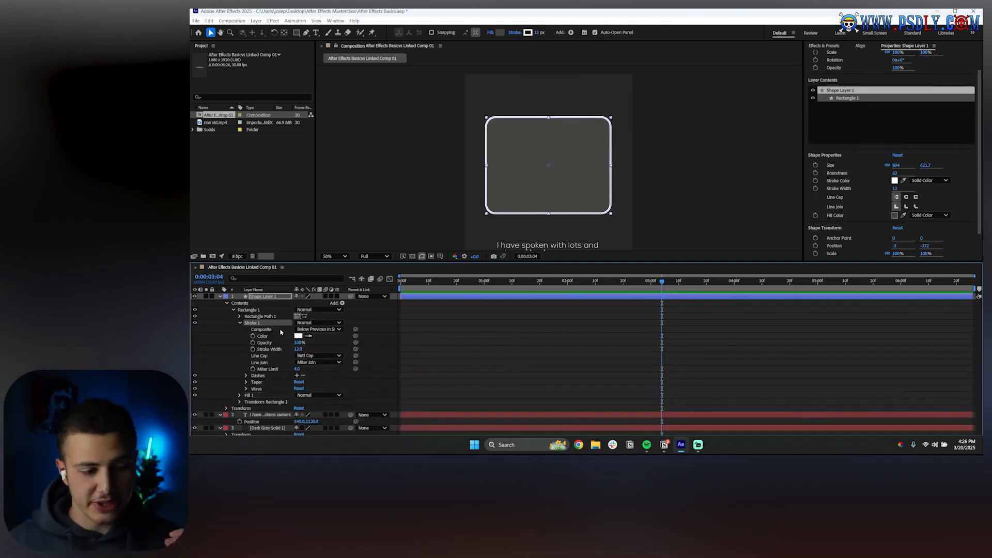
pyautogui.click(298, 336)
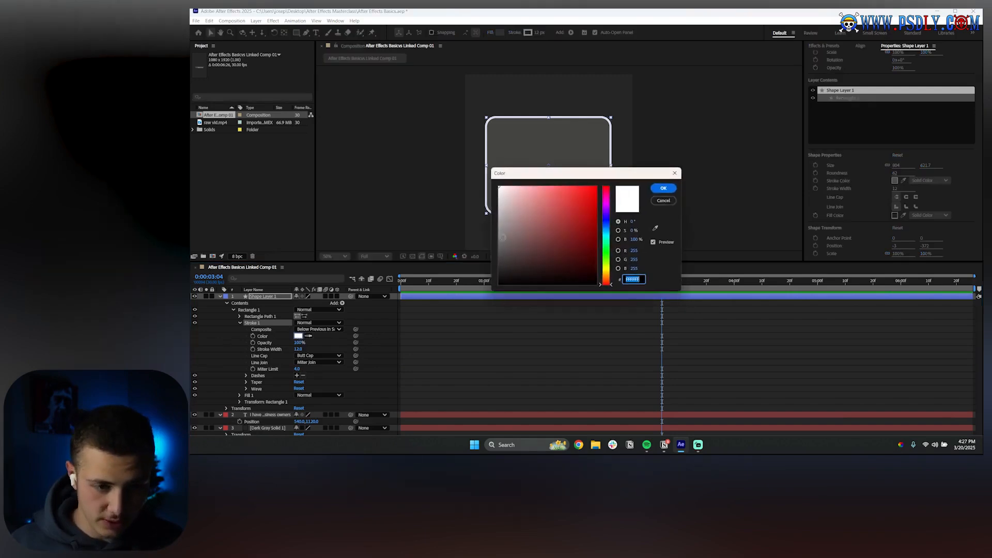
pyautogui.click(662, 188)
pyautogui.moveTo(298, 343)
pyautogui.mouseDown()
pyautogui.moveTo(257, 344)
pyautogui.moveTo(302, 345)
pyautogui.moveTo(252, 356)
pyautogui.mouseUp()
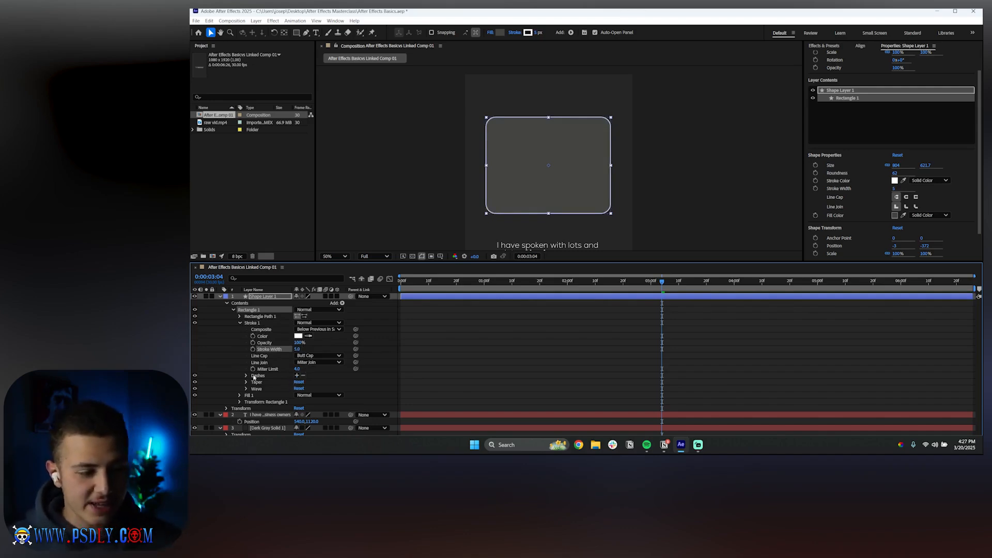
# Expand the stroke's Dashes and add a dash to make the outline dashed
pyautogui.click(255, 376)
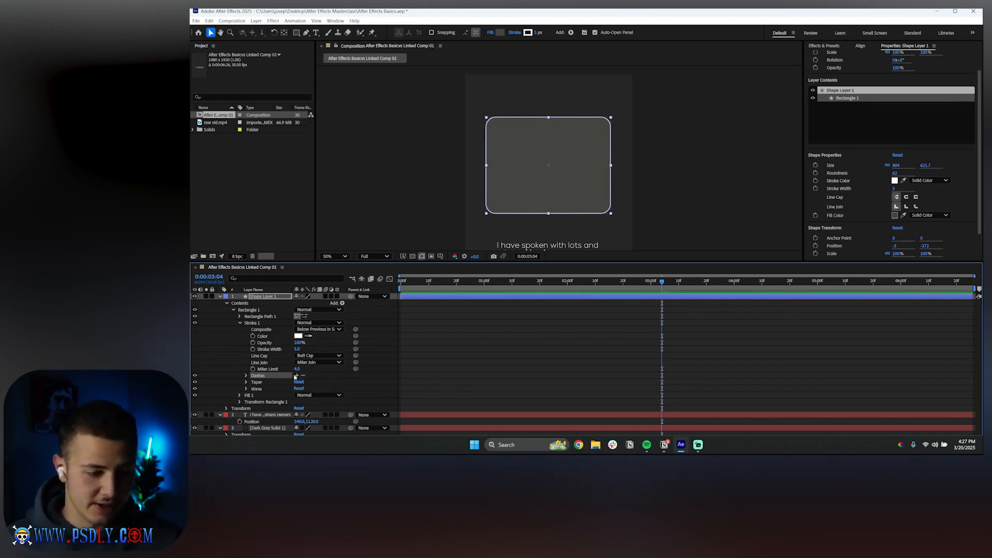
pyautogui.click(297, 376)
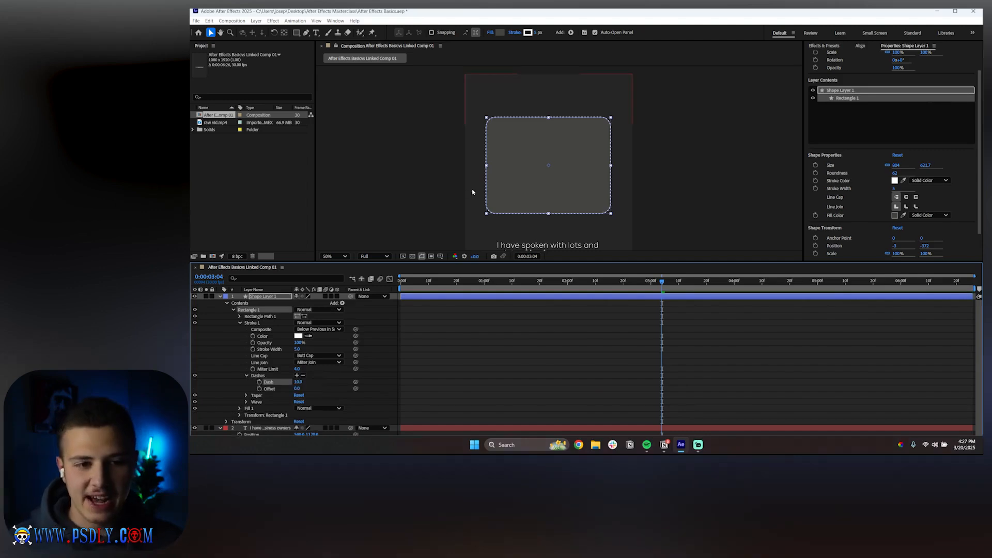
pyautogui.click(483, 334)
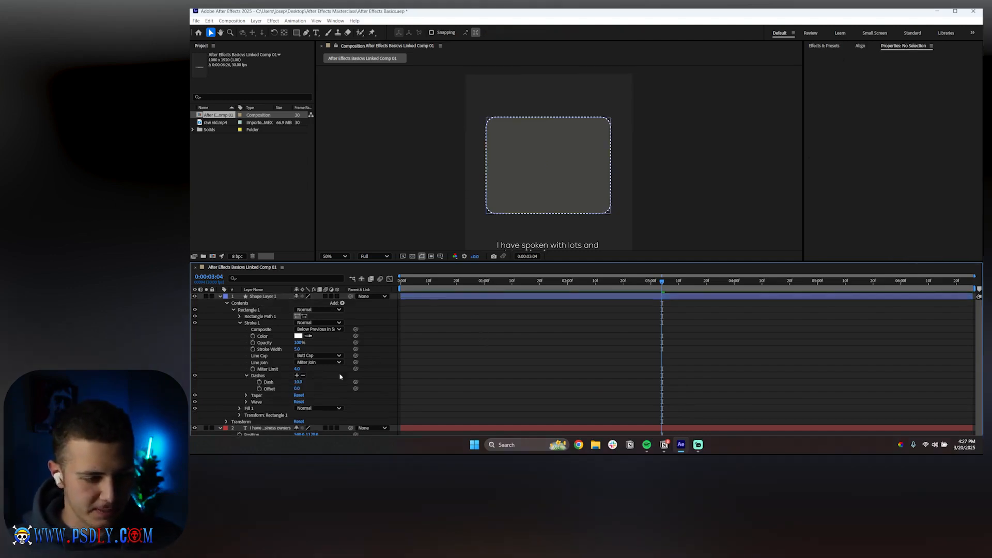
# Try scrubbing the Dash value and undo the change
pyautogui.moveTo(298, 381); pyautogui.dragTo(418, 391)
pyautogui.hotkey('ctrl', 'z')
pyautogui.hotkey('ctrl', 'z')
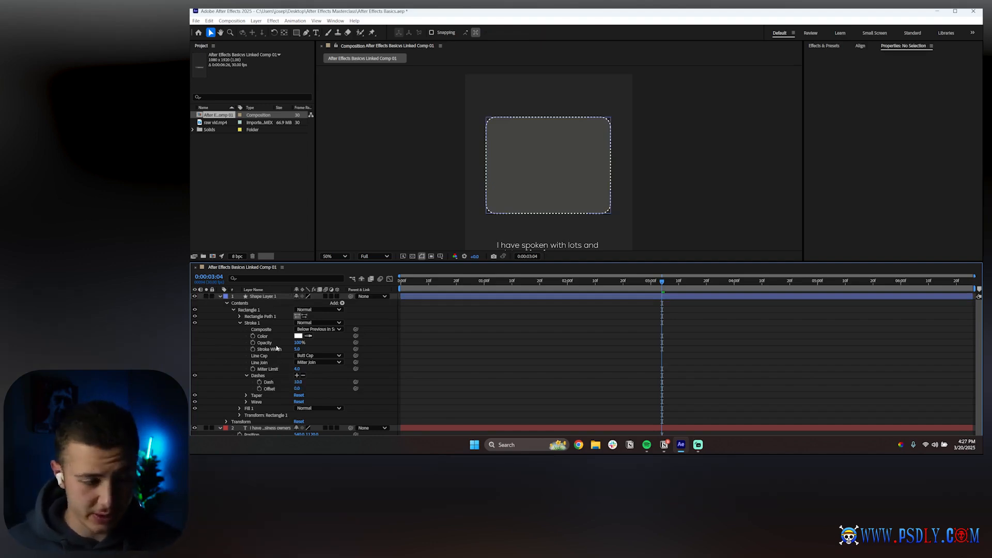
# Undo the added dash on the rectangle's stroke
pyautogui.hotkey('ctrl', 'z')
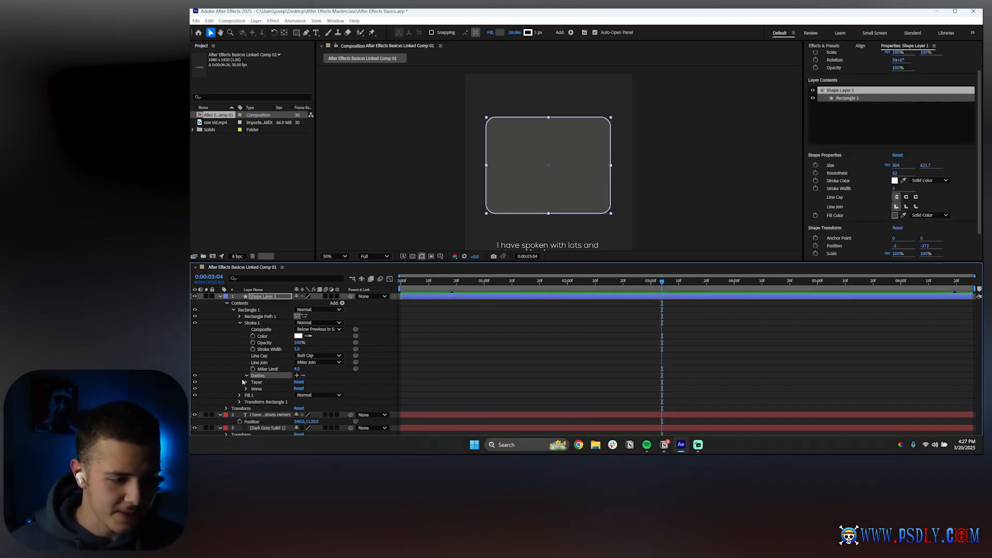
pyautogui.click(246, 382)
pyautogui.click(246, 382)
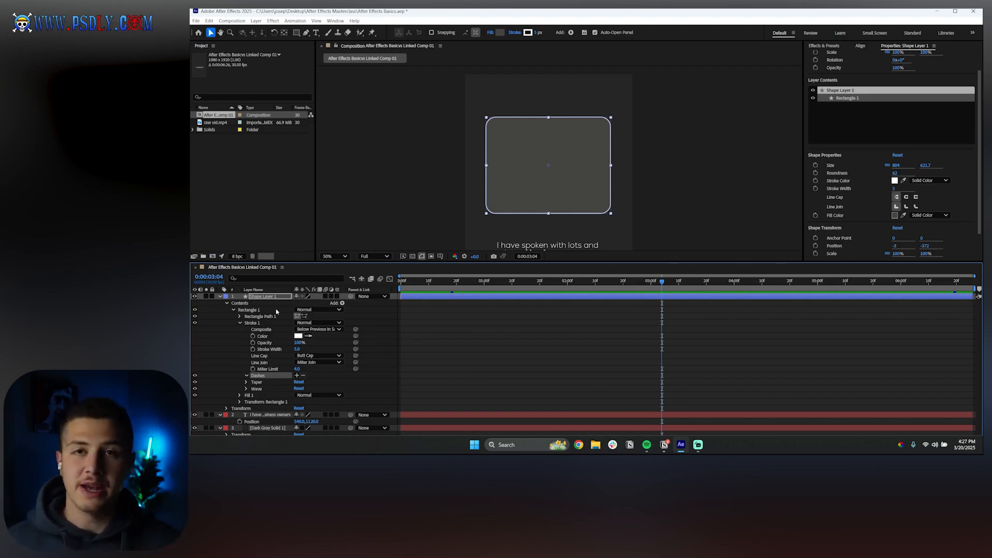
# Collapse the rectangle's Stroke 1 group and delete it
pyautogui.click(241, 323)
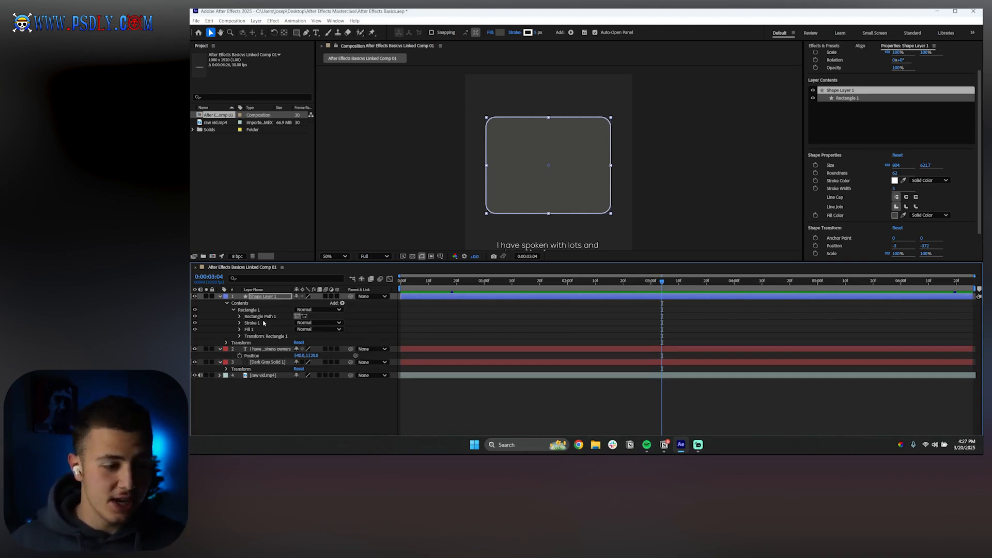
pyautogui.click(256, 324)
pyautogui.press('Delete')
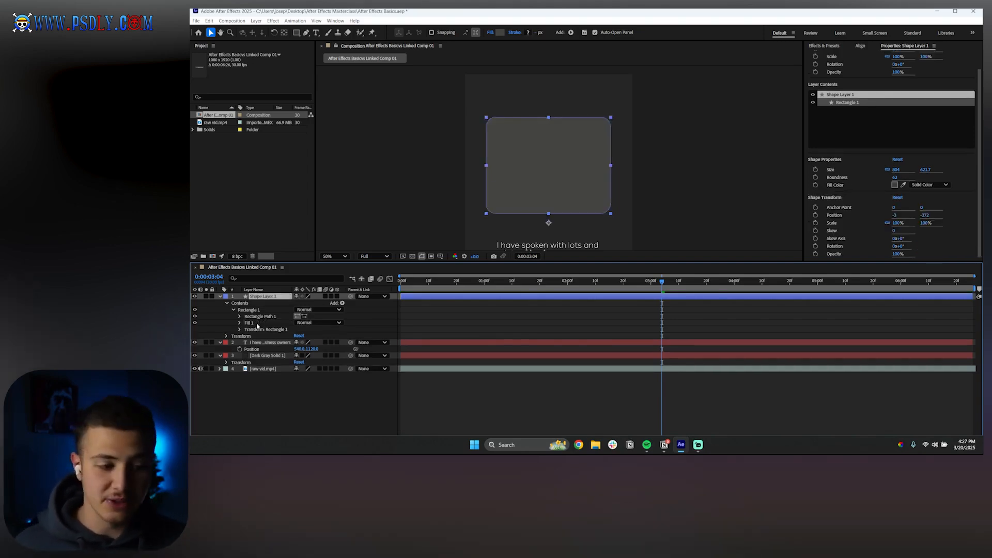
# Expand the Fill 1 and Transform Rectangle 1 groups to review their properties, then collapse them
pyautogui.click(256, 324)
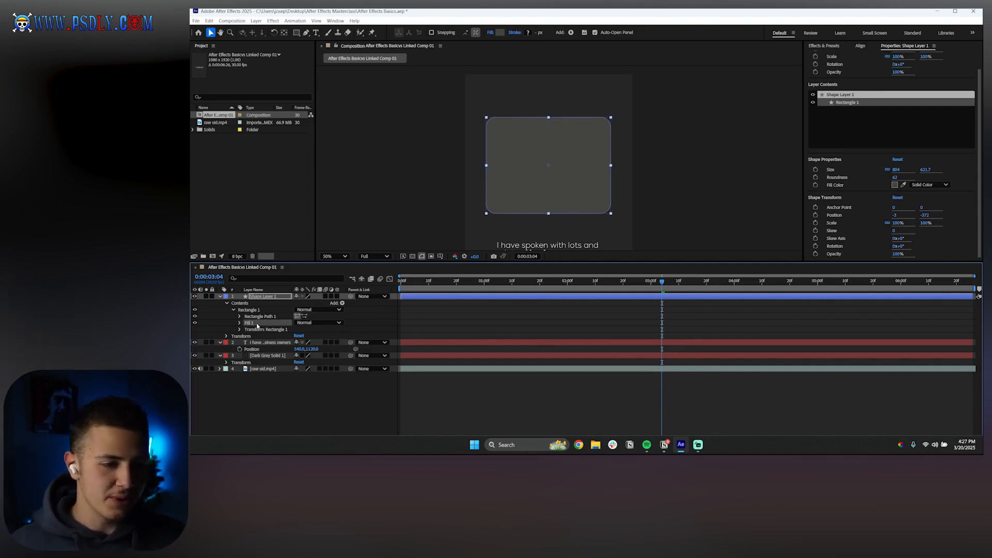
pyautogui.click(239, 323)
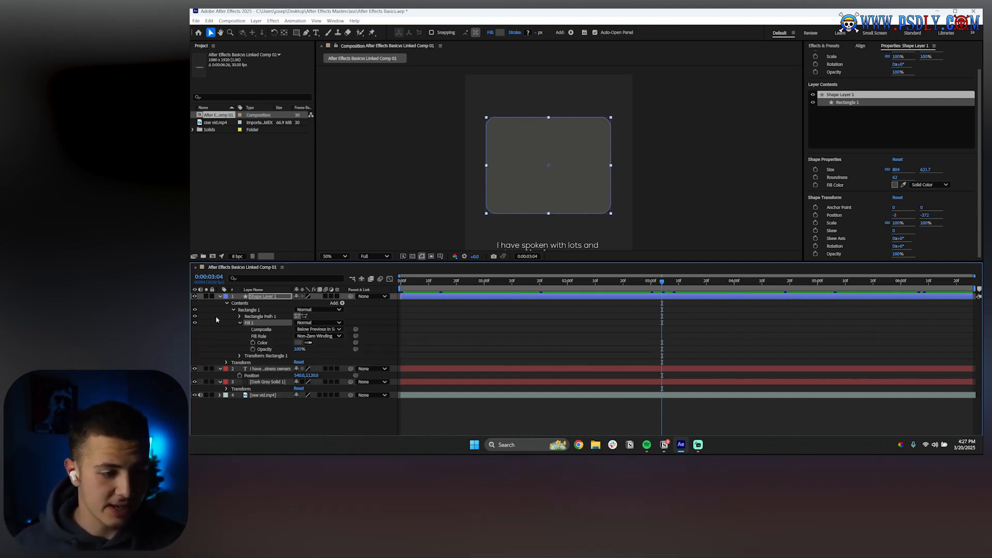
pyautogui.click(239, 324)
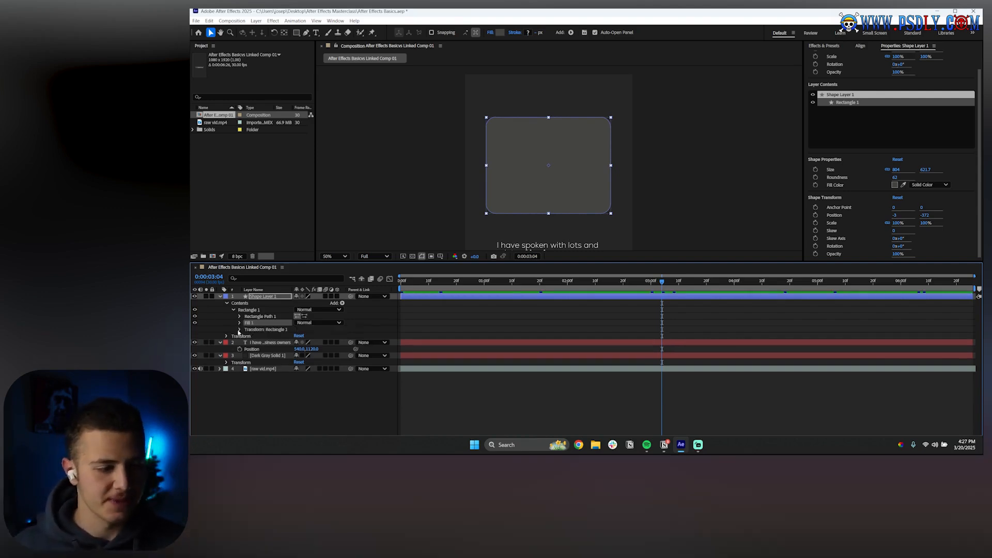
pyautogui.click(239, 330)
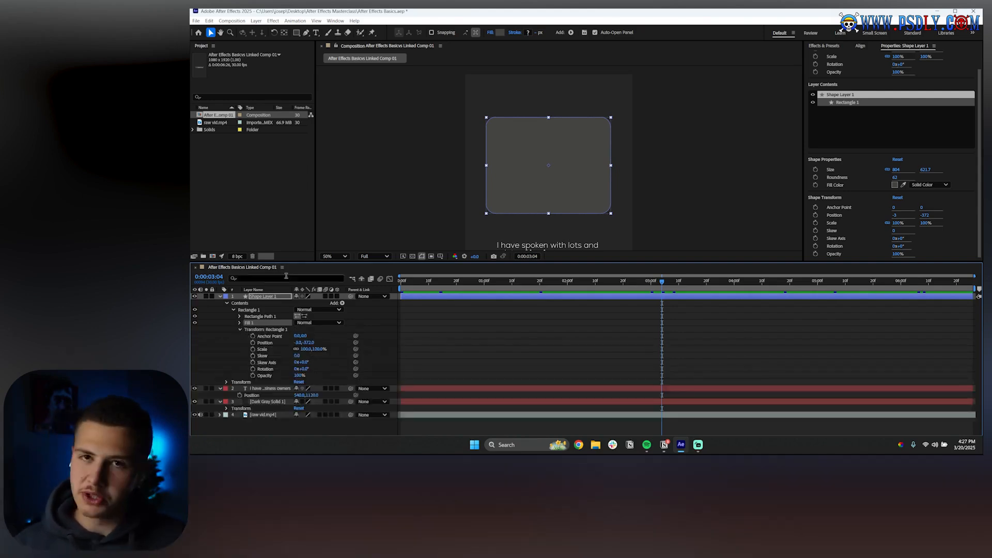
pyautogui.click(240, 329)
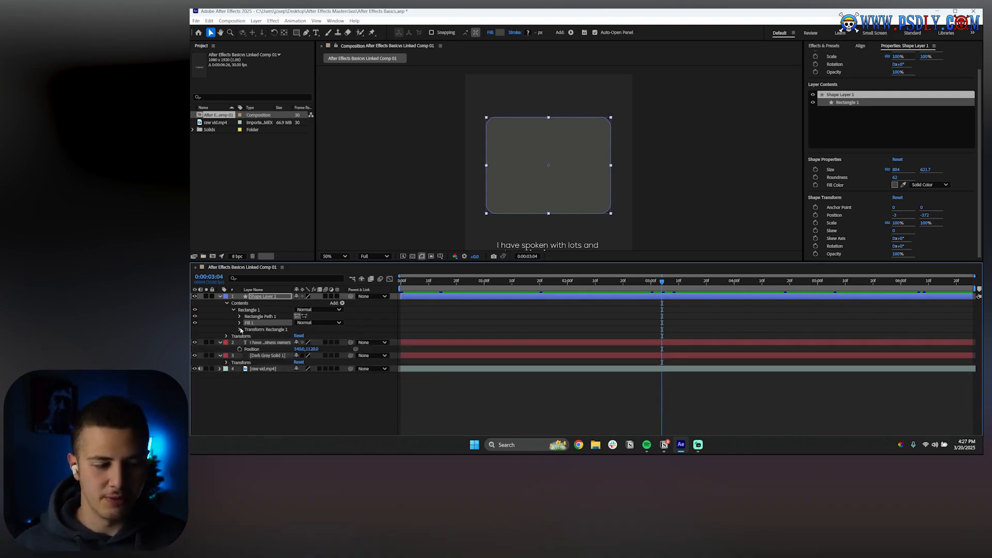
pyautogui.click(226, 328)
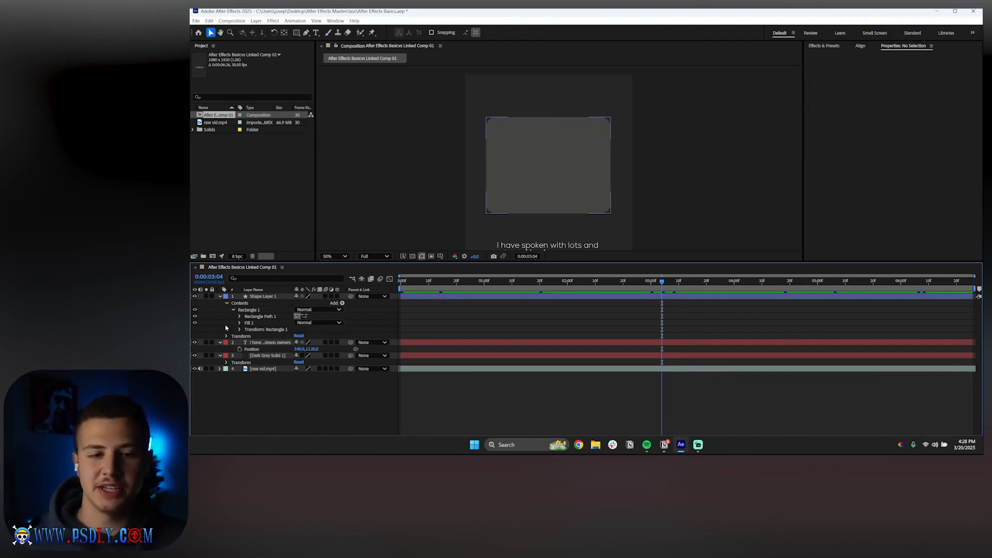
# Fit the composition in the viewer and browse the shape layer's Add menu options
pyautogui.click(335, 256)
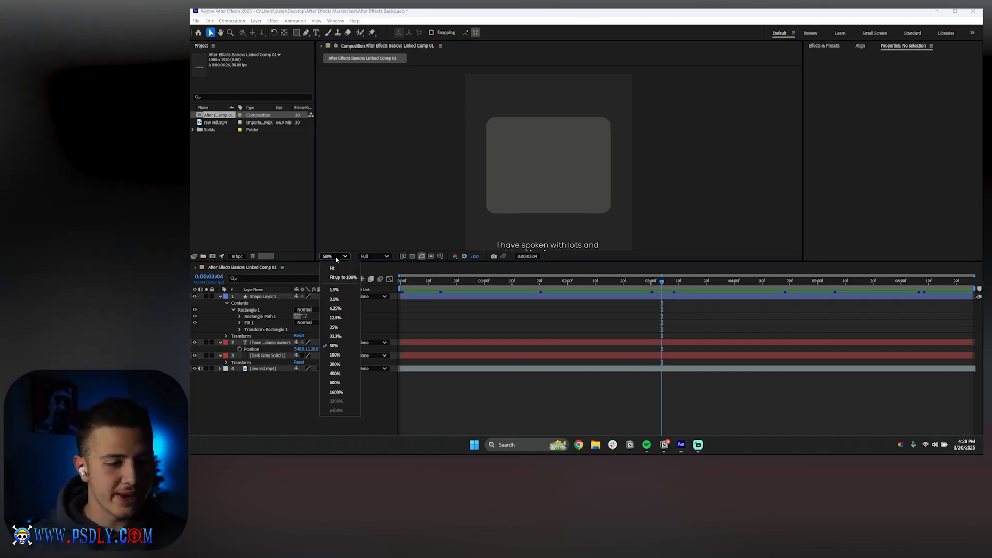
pyautogui.click(333, 269)
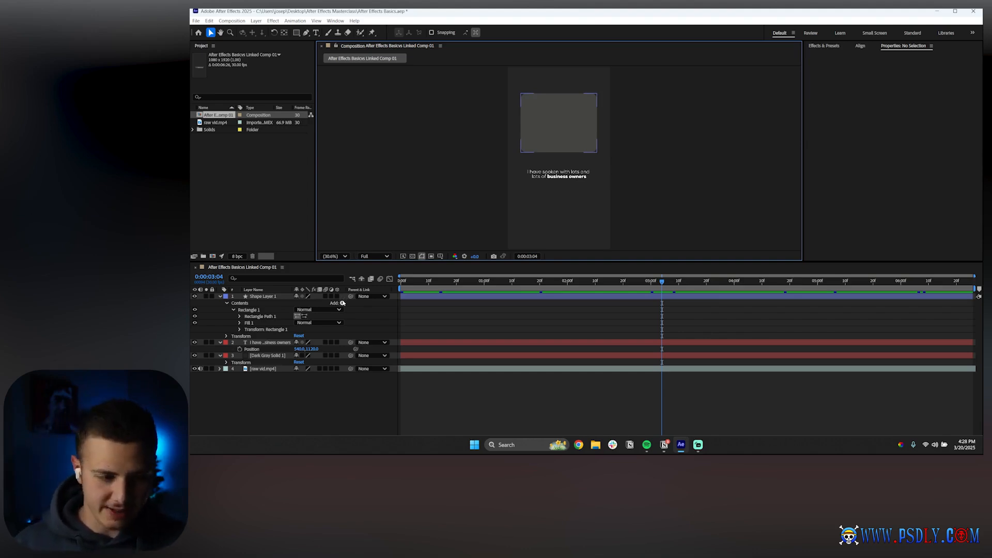
pyautogui.click(342, 303)
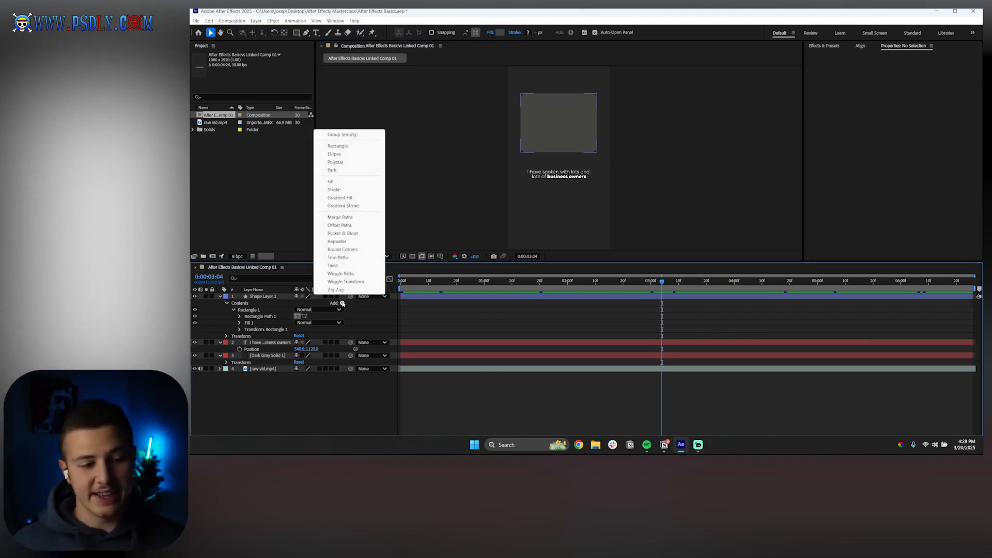
pyautogui.click(333, 305)
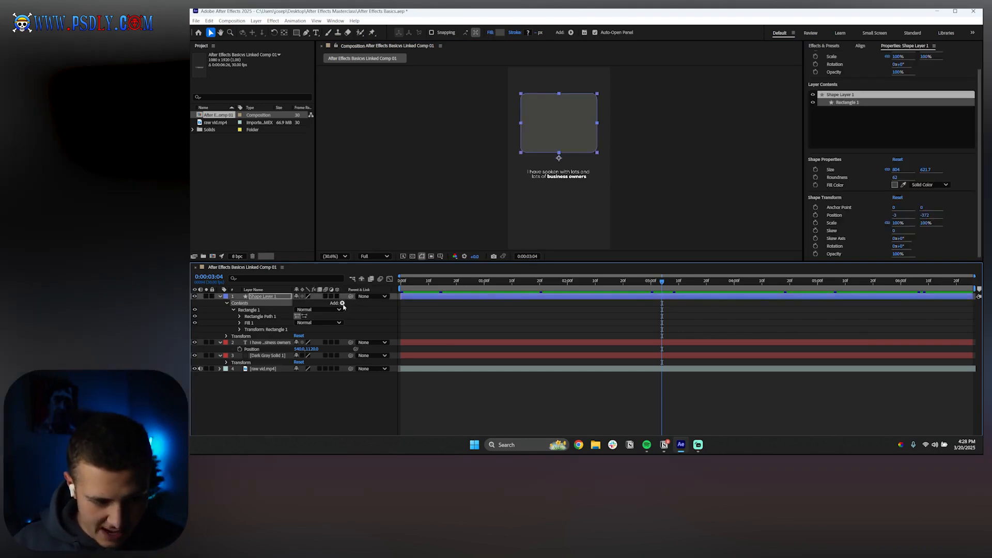
# Draw an ellipse below the caption inside Shape Layer 1 with the Ellipse tool
pyautogui.click(251, 311)
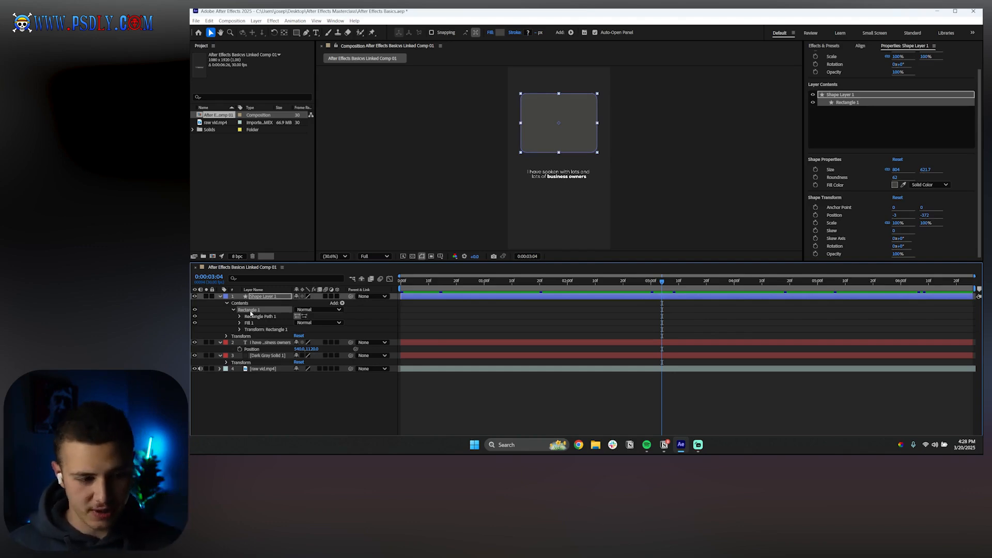
pyautogui.click(245, 304)
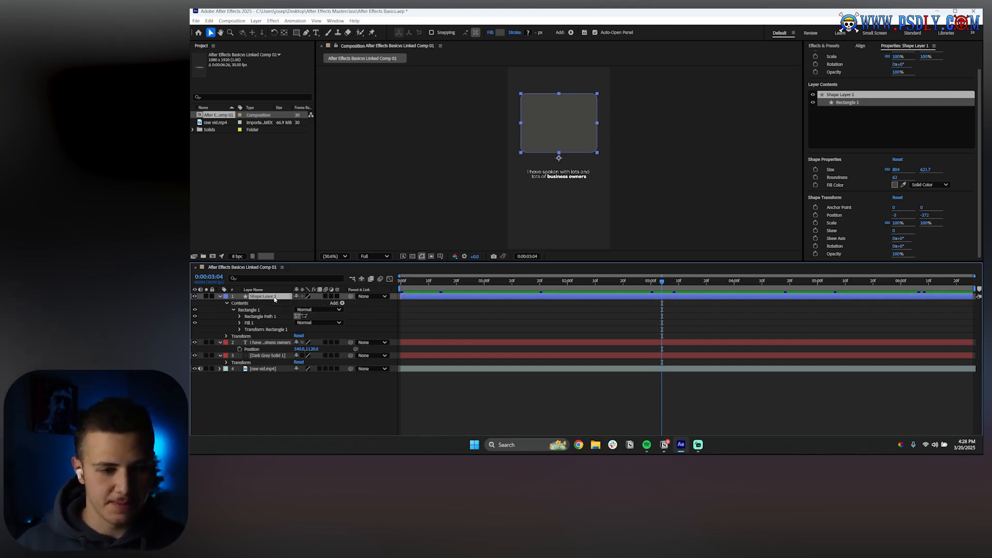
pyautogui.click(431, 317)
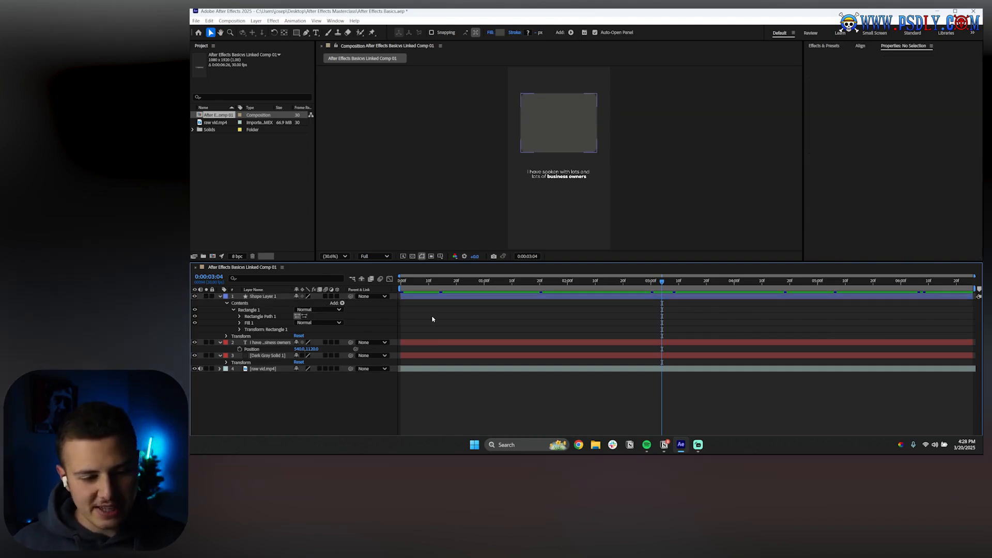
pyautogui.click(264, 297)
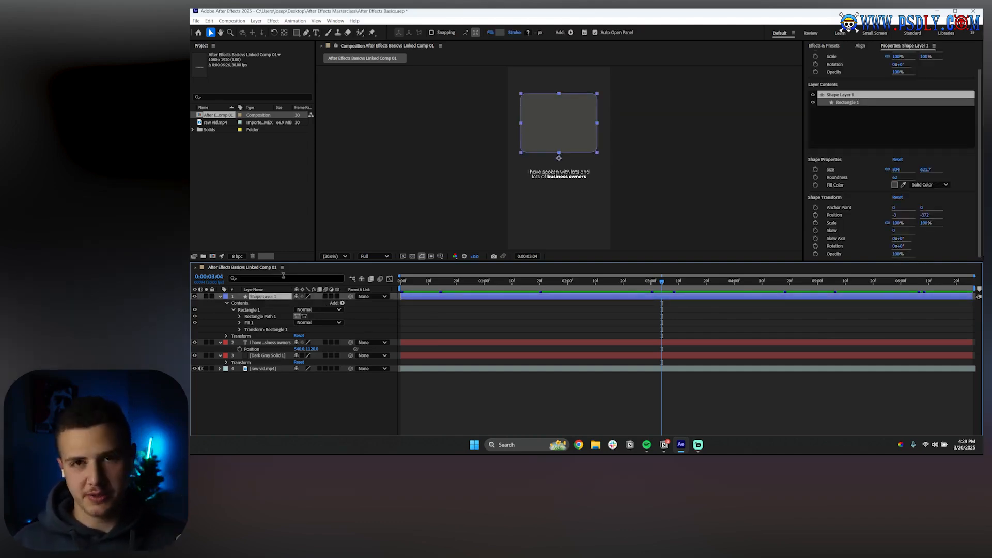
pyautogui.moveTo(296, 32); pyautogui.dragTo(326, 50)
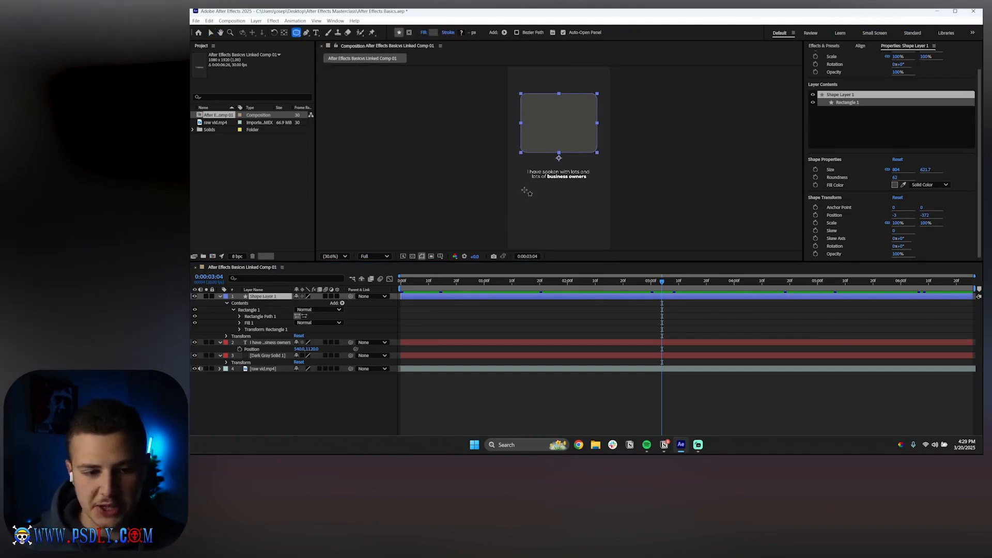
pyautogui.moveTo(524, 190); pyautogui.dragTo(590, 246)
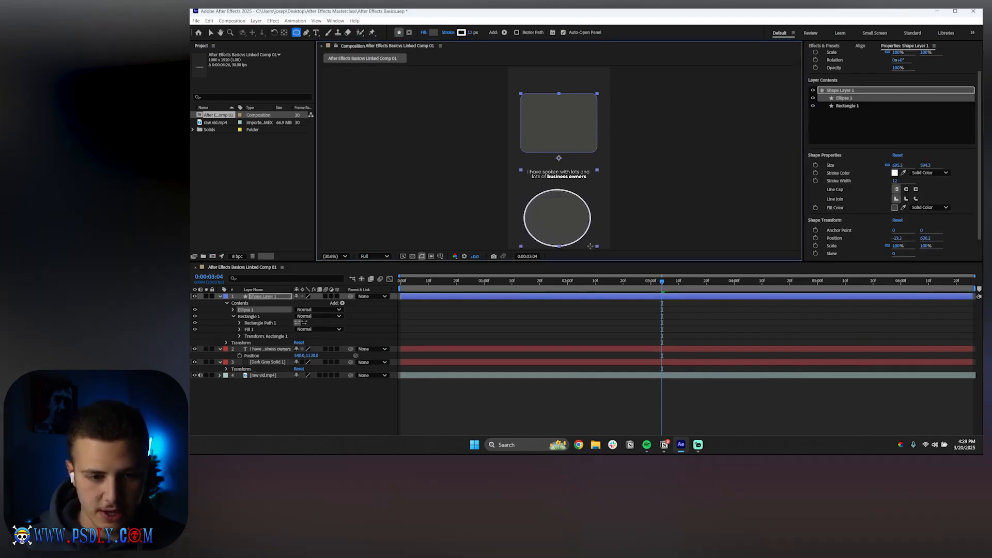
# Expand Ellipse 1, review its stroke, and delete the ellipse's Stroke 1
pyautogui.click(240, 304)
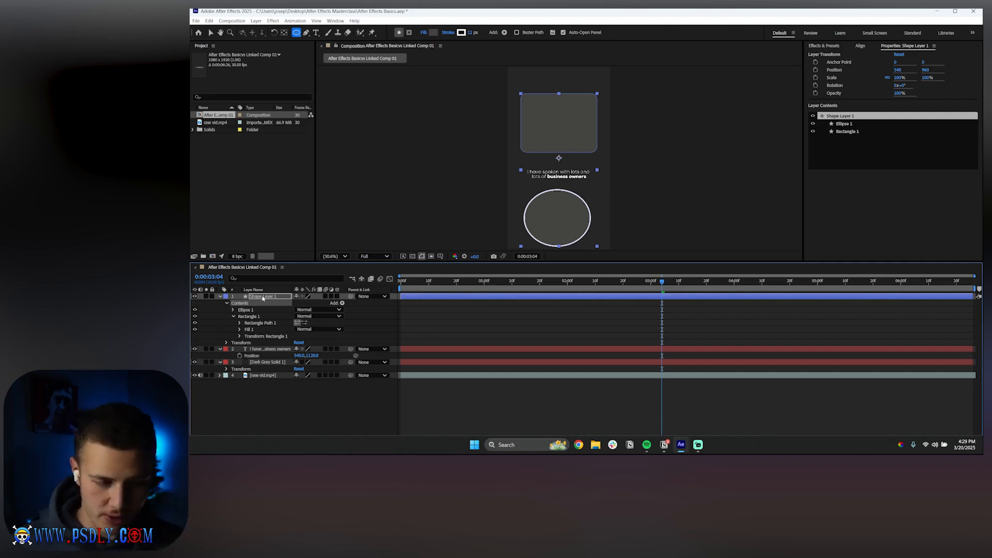
pyautogui.click(194, 296)
pyautogui.click(194, 297)
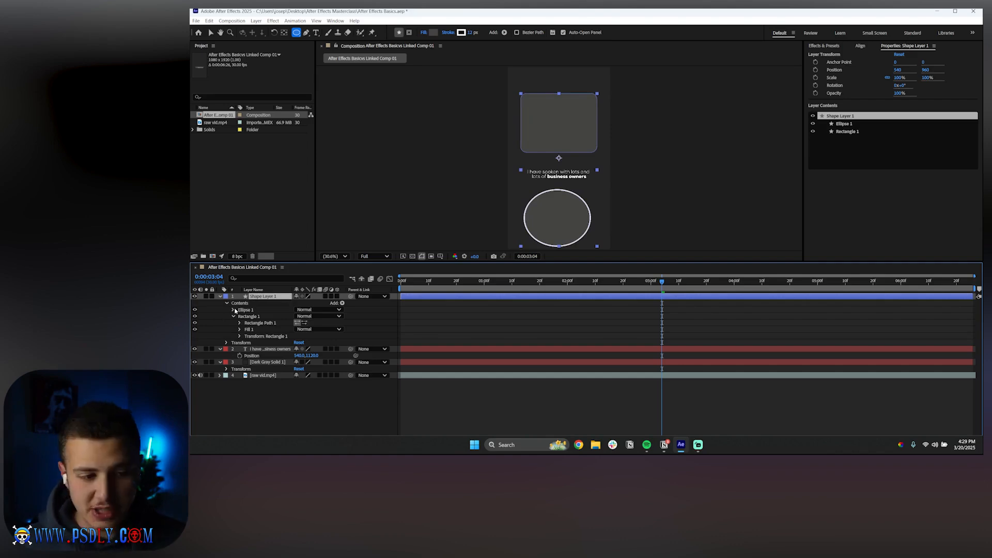
pyautogui.click(234, 310)
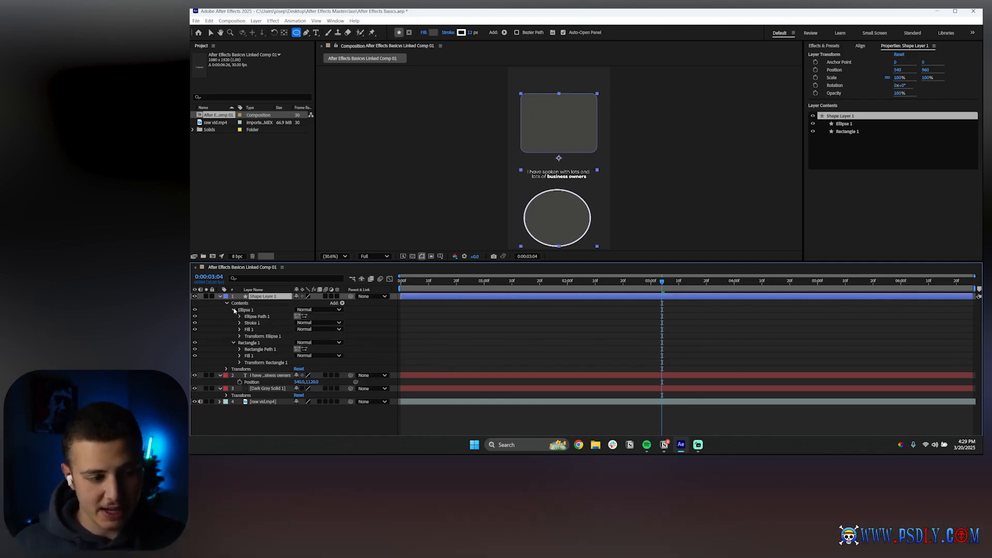
pyautogui.click(254, 317)
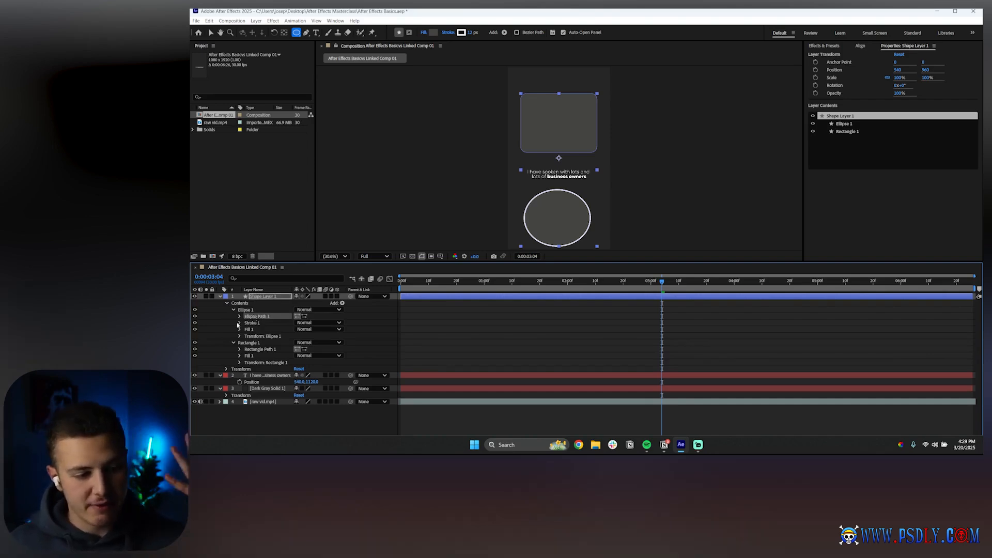
pyautogui.click(240, 323)
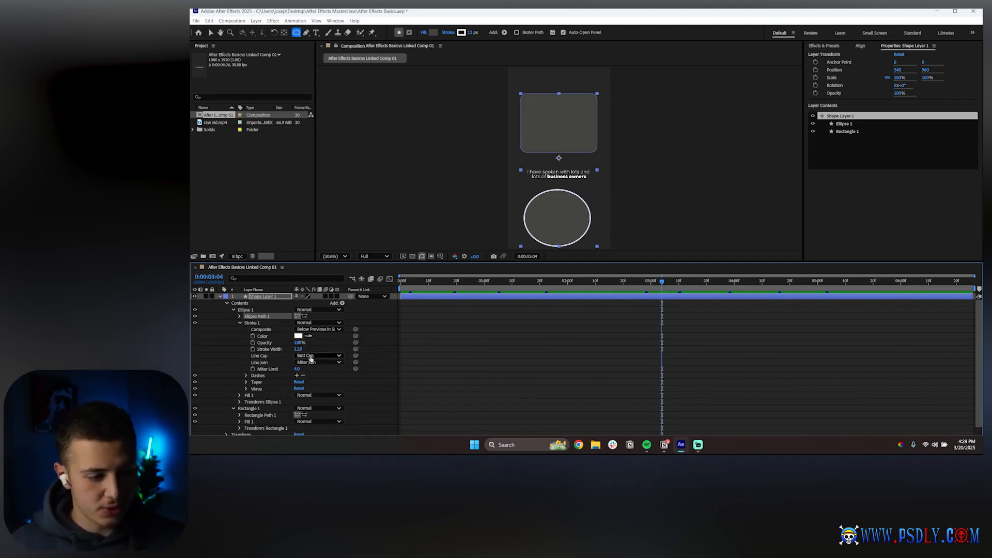
pyautogui.click(239, 322)
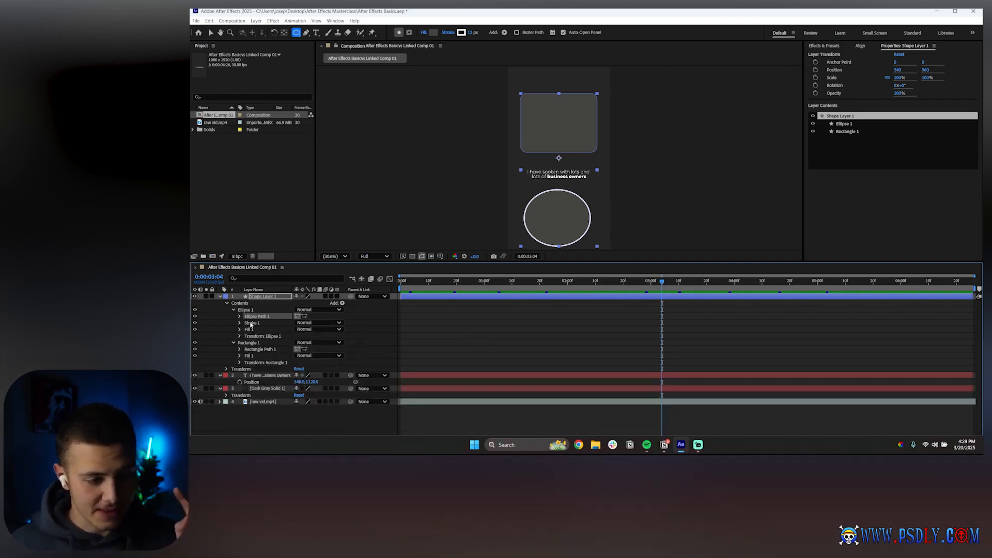
pyautogui.click(251, 324)
pyautogui.press('Delete')
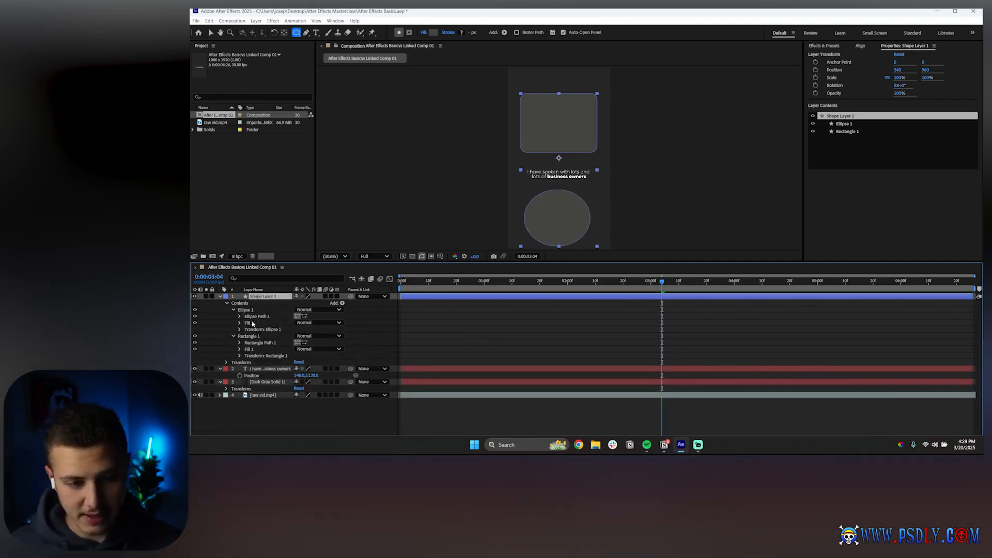
# Collapse the Ellipse 1 and Rectangle 1 groups
pyautogui.click(434, 328)
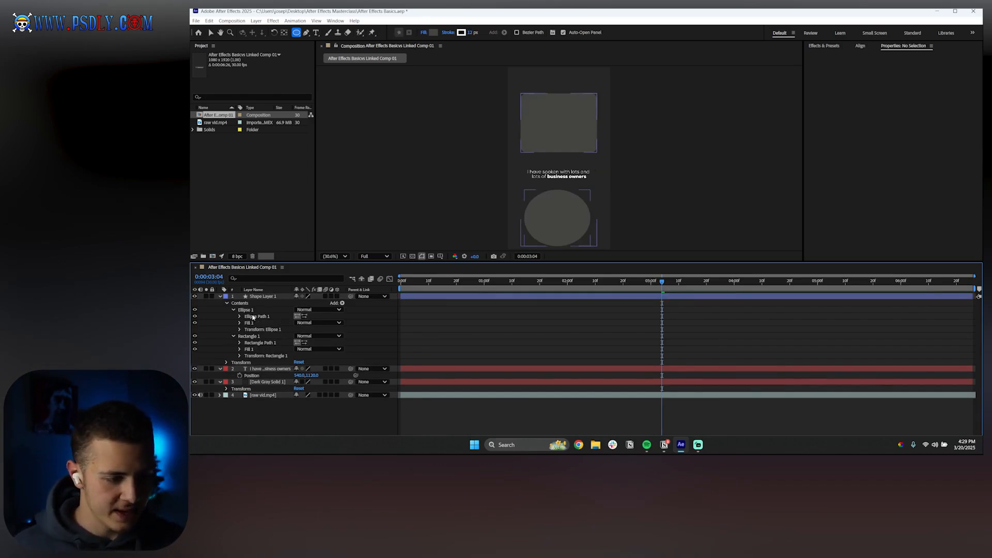
pyautogui.click(234, 309)
pyautogui.click(233, 316)
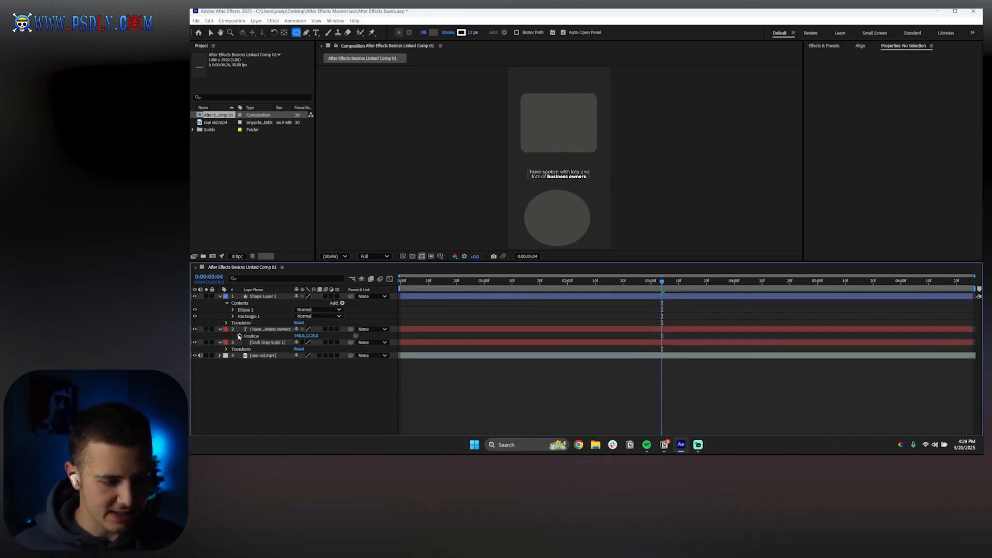
# Try scrubbing Shape Layer 1's Position and undo the change
pyautogui.click(257, 296)
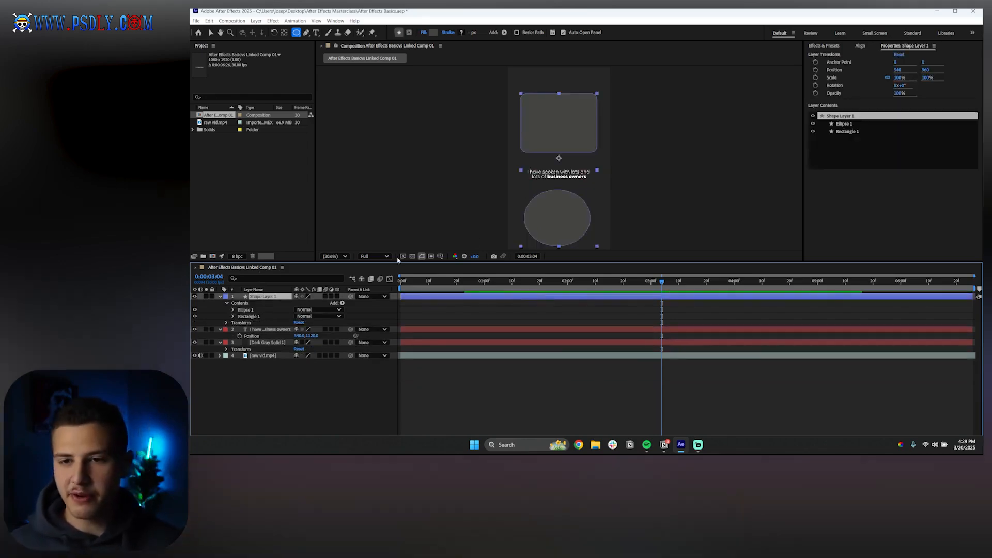
pyautogui.click(899, 71)
pyautogui.moveTo(899, 72); pyautogui.dragTo(885, 91)
pyautogui.hotkey('ctrl', 'z')
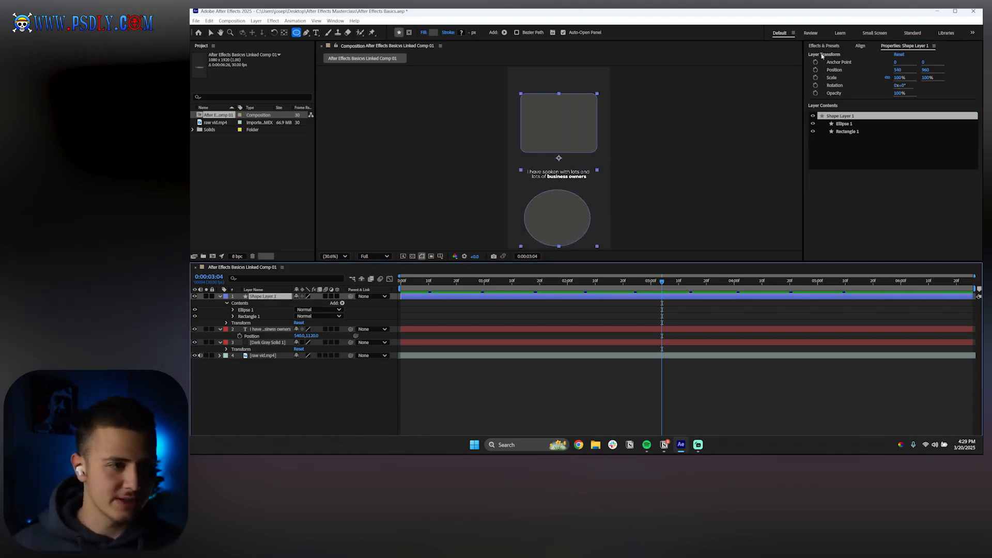
# With the Selection tool, nudge the rectangle slightly left and move the ellipse to the right
pyautogui.press('v')
pyautogui.click(418, 121)
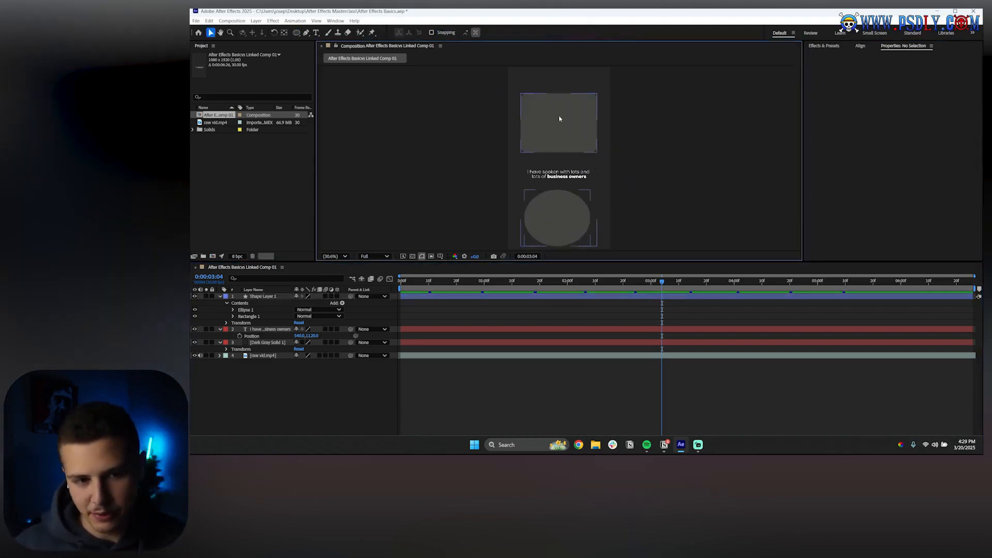
pyautogui.click(559, 119)
pyautogui.press('.')
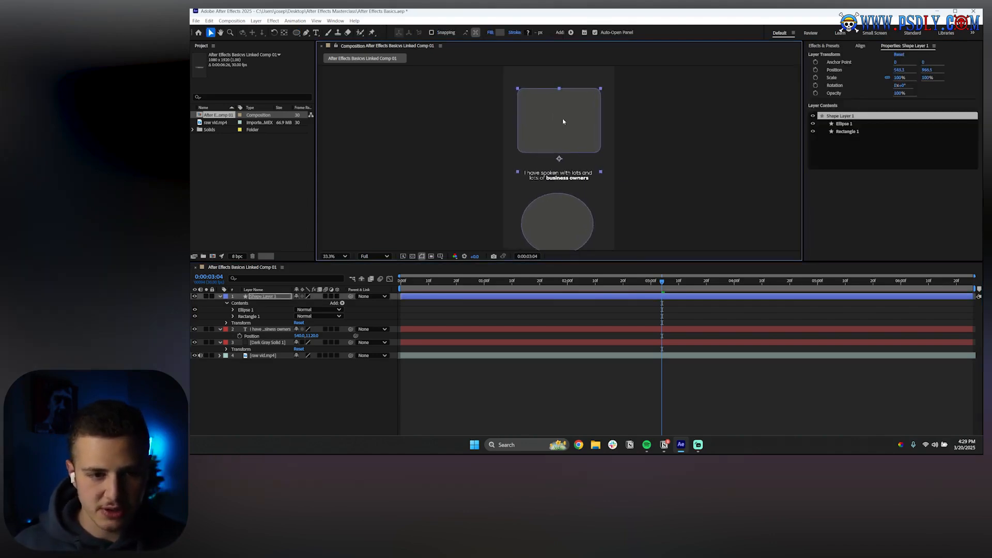
pyautogui.click(559, 120)
pyautogui.moveTo(567, 131); pyautogui.dragTo(557, 131)
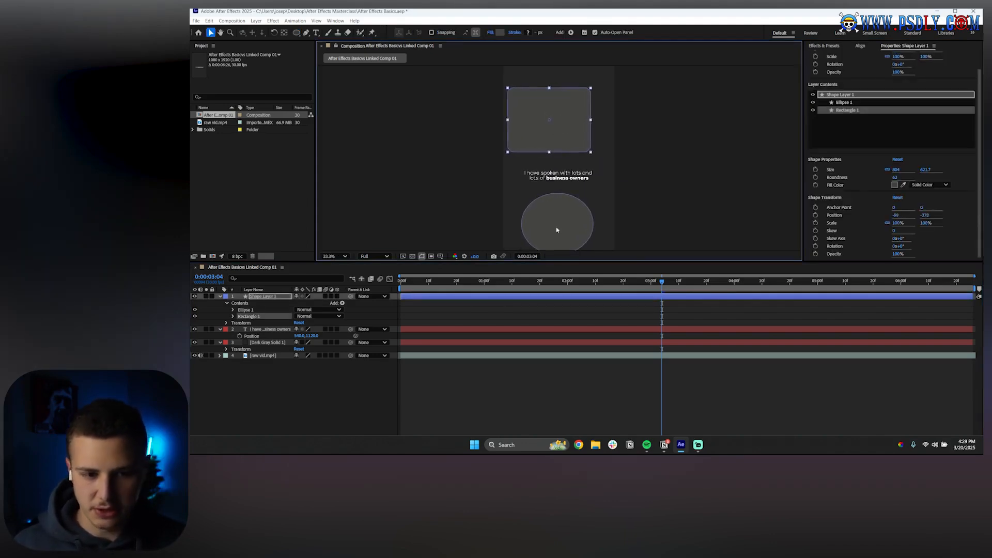
pyautogui.click(556, 232)
pyautogui.moveTo(574, 231); pyautogui.dragTo(591, 231)
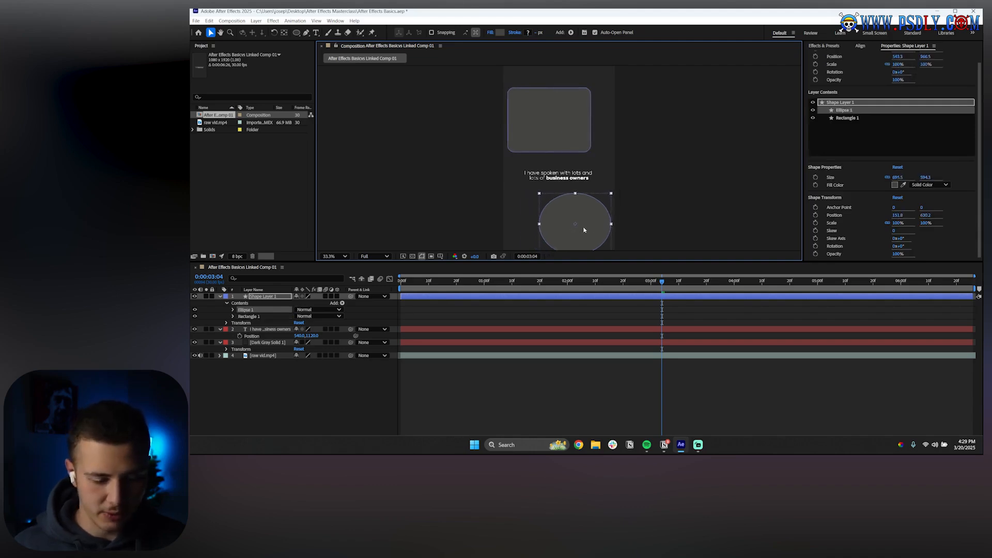
# Undo the last two shape moves and select Shape Layer 1's Contents
pyautogui.hotkey('ctrl', 'z')
pyautogui.hotkey('ctrl', 'z')
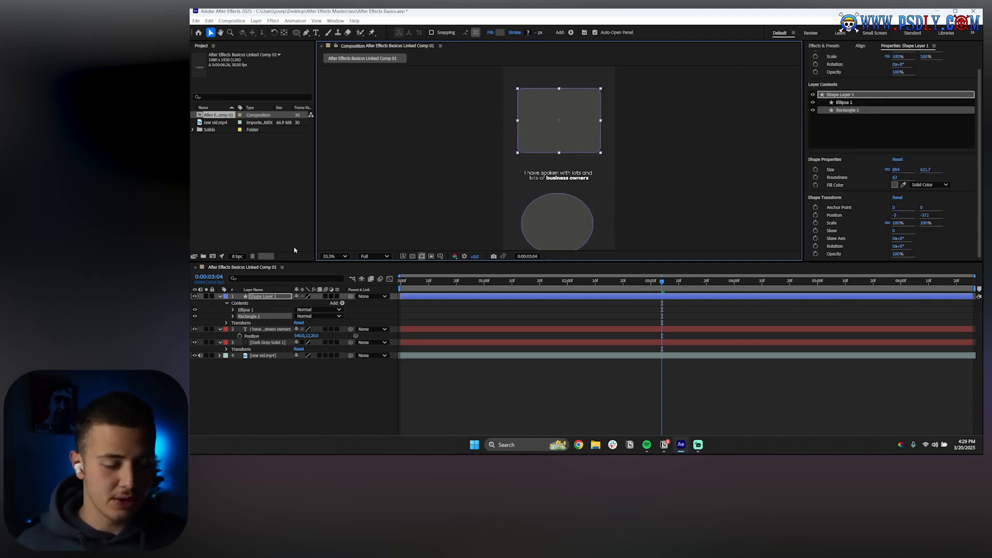
pyautogui.click(240, 304)
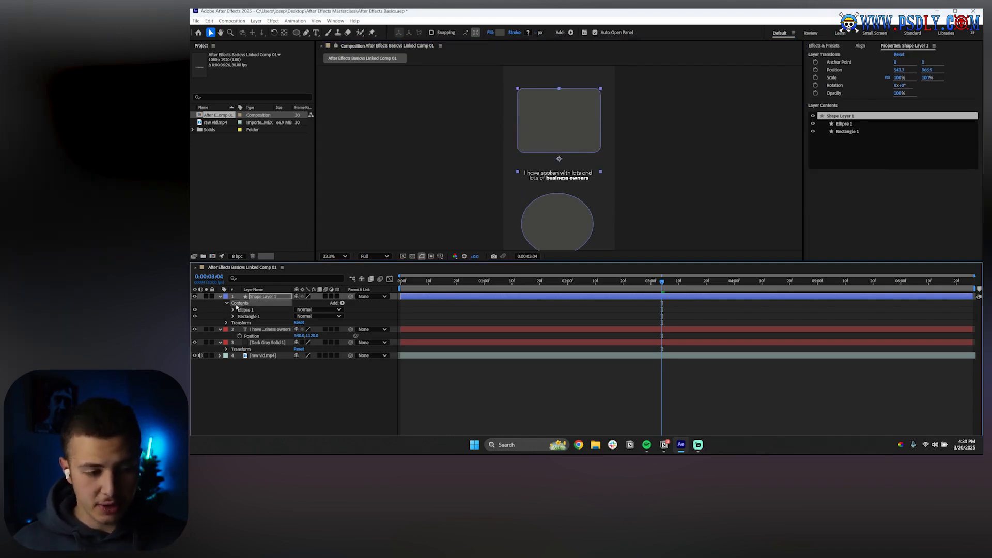
# Expand Shape Layer 1's Transform, scrub its Position value, and undo the change
pyautogui.click(226, 323)
pyautogui.click(249, 323)
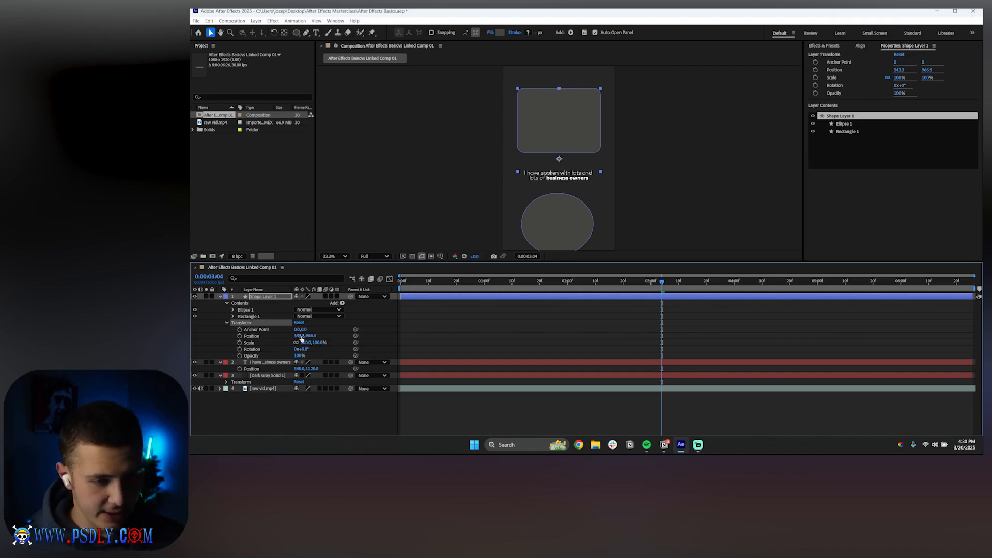
pyautogui.moveTo(299, 336); pyautogui.dragTo(307, 332)
pyautogui.hotkey('ctrl', 'z')
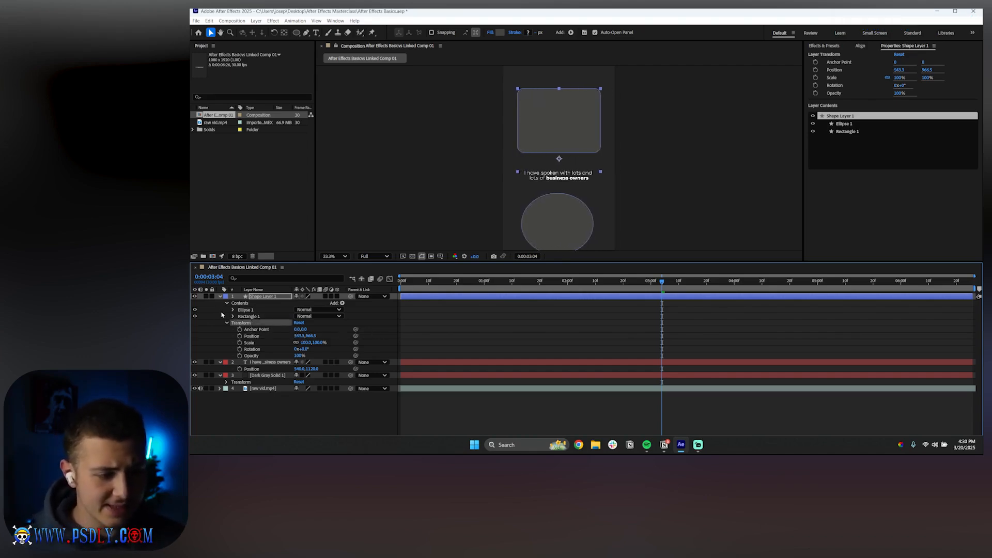
# Expand Ellipse 1 and scrub its Transform Ellipse 1 Position to shift the ellipse within the layer
pyautogui.click(234, 310)
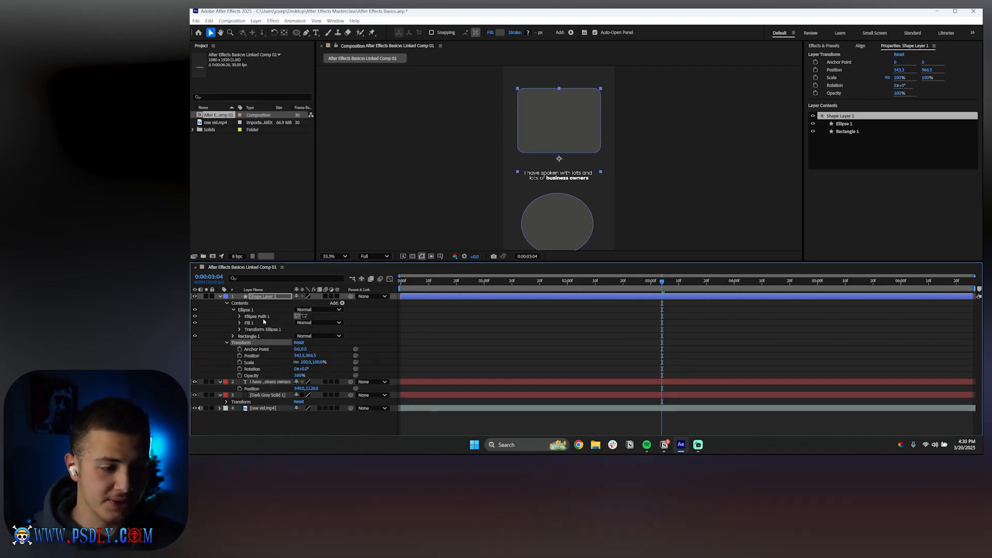
pyautogui.click(240, 329)
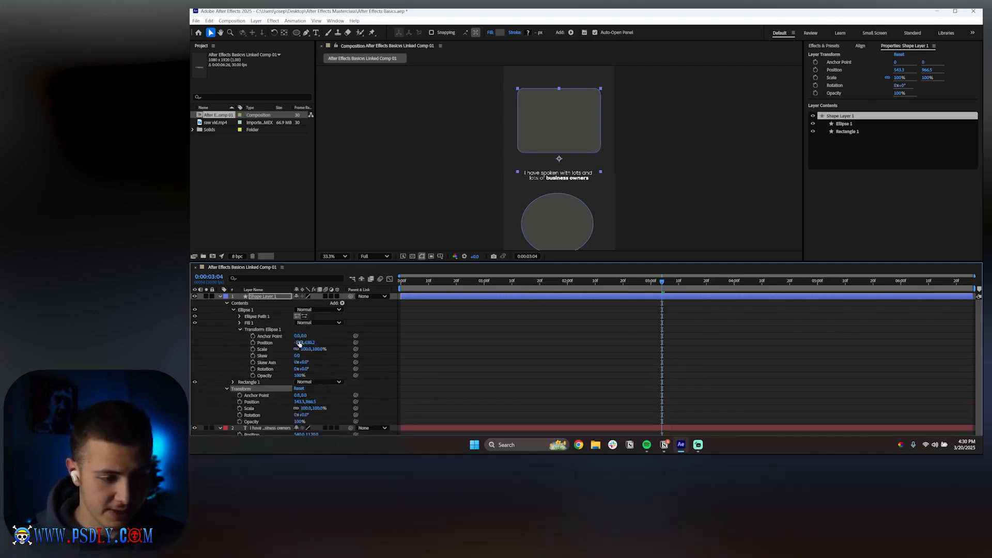
pyautogui.moveTo(301, 342); pyautogui.dragTo(323, 338)
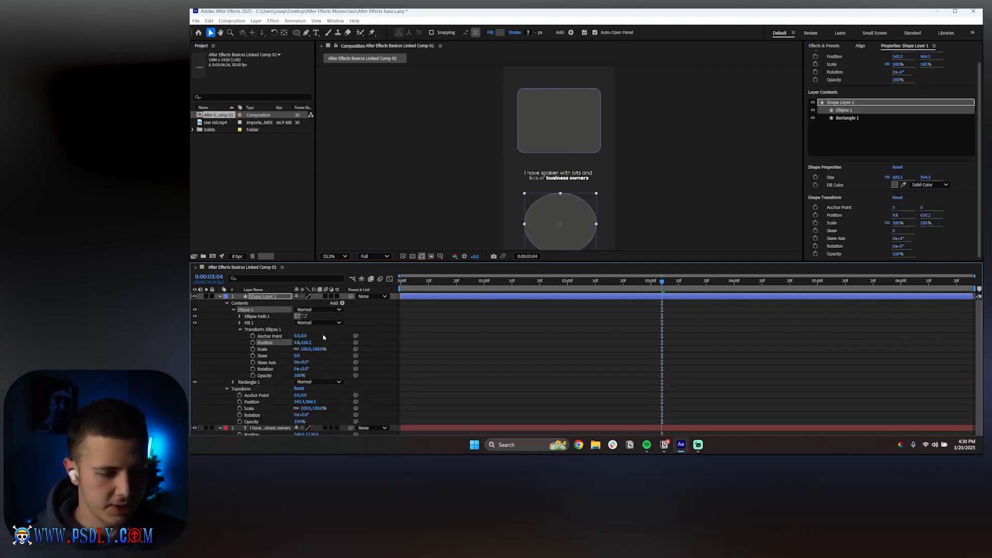
pyautogui.click(240, 329)
# Expand Rectangle 1, scrub its Transform Rectangle 1 Position, and collapse both shape groups
pyautogui.click(234, 337)
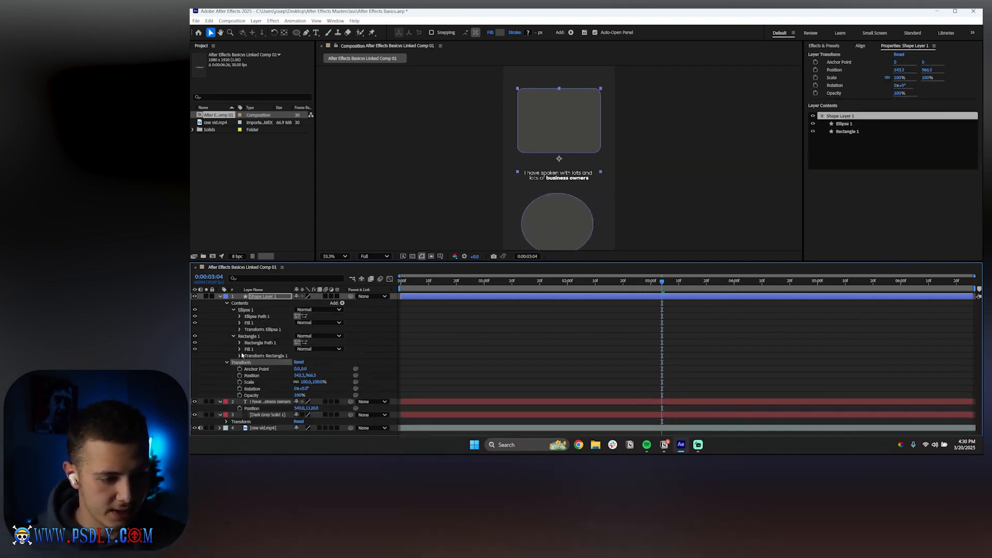
pyautogui.click(239, 356)
pyautogui.moveTo(303, 369); pyautogui.dragTo(310, 356)
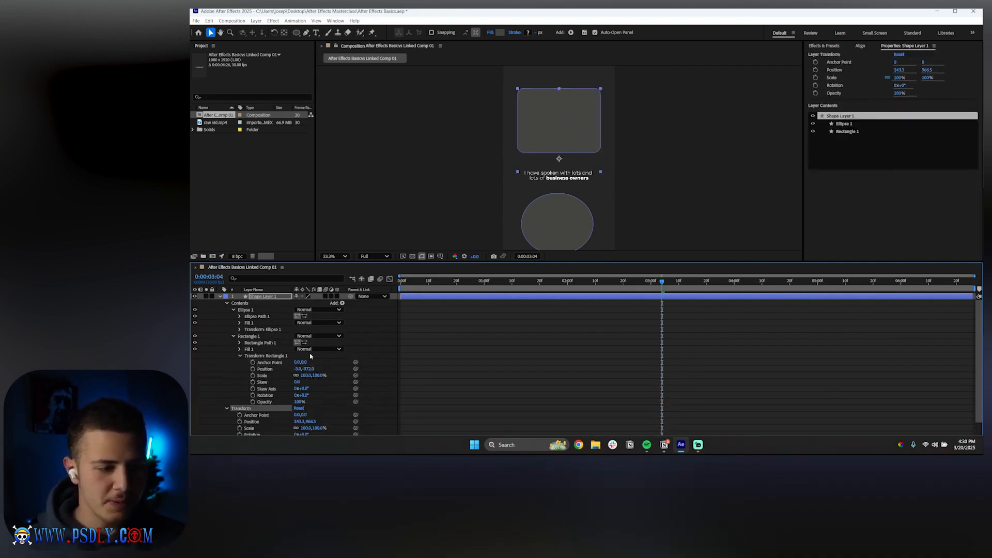
pyautogui.click(233, 336)
pyautogui.click(234, 309)
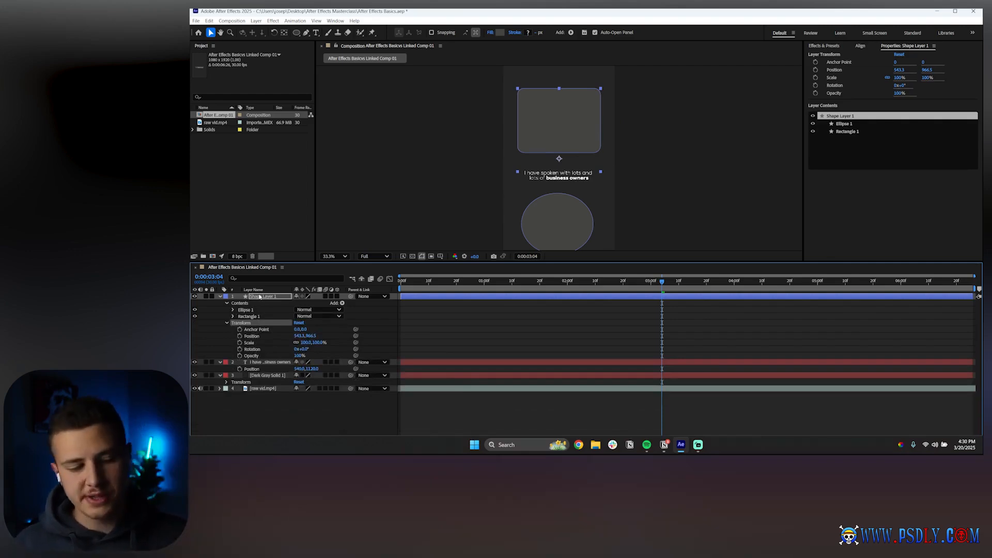
# Add a second Fill to the Rectangle 1 group
pyautogui.click(253, 317)
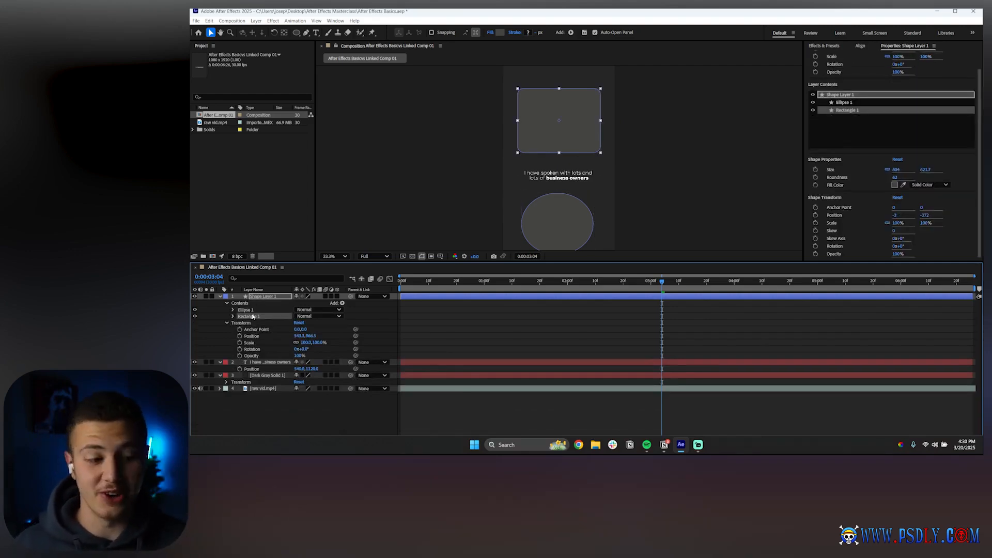
pyautogui.click(342, 304)
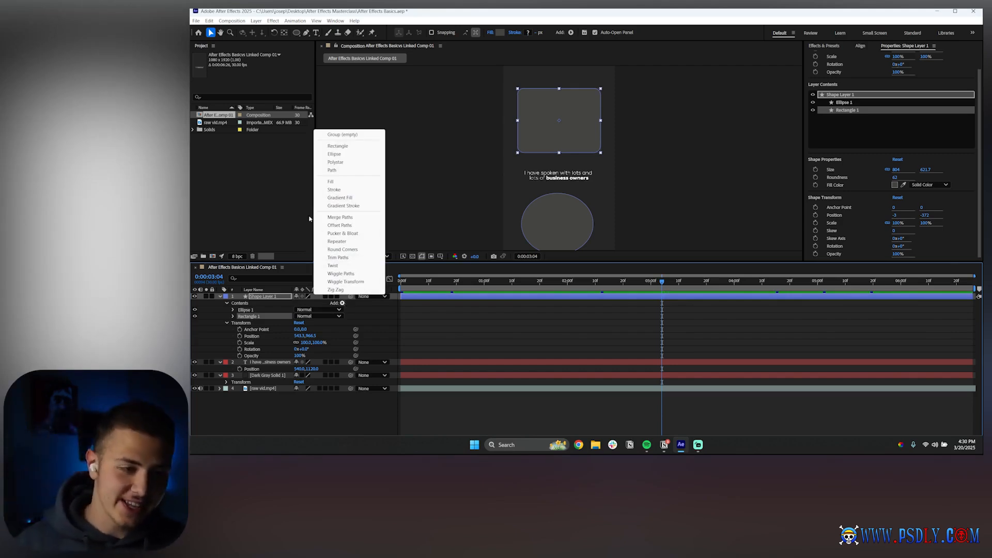
pyautogui.click(330, 182)
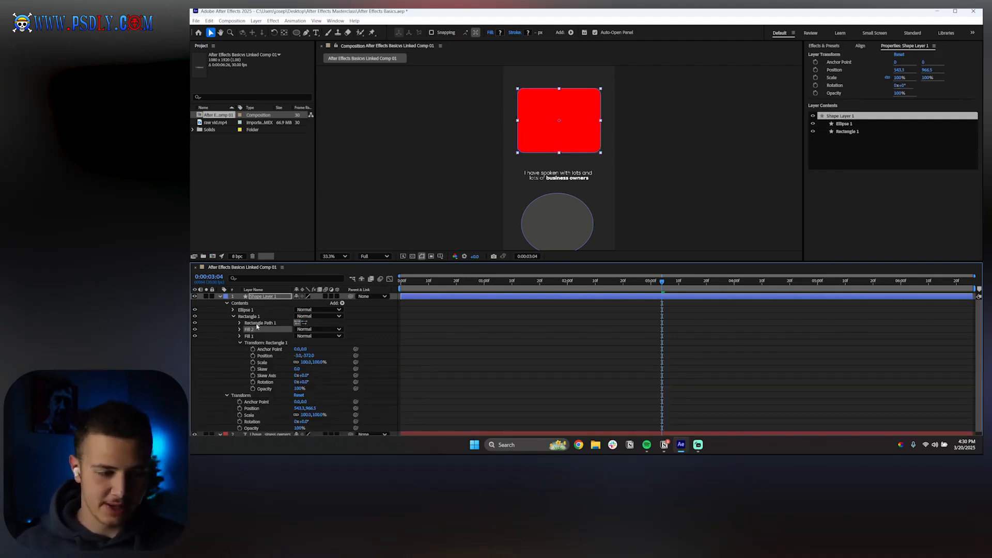
# Move the new fill into the Ellipse 1 group and back into Rectangle 1
pyautogui.moveTo(248, 332); pyautogui.dragTo(245, 311)
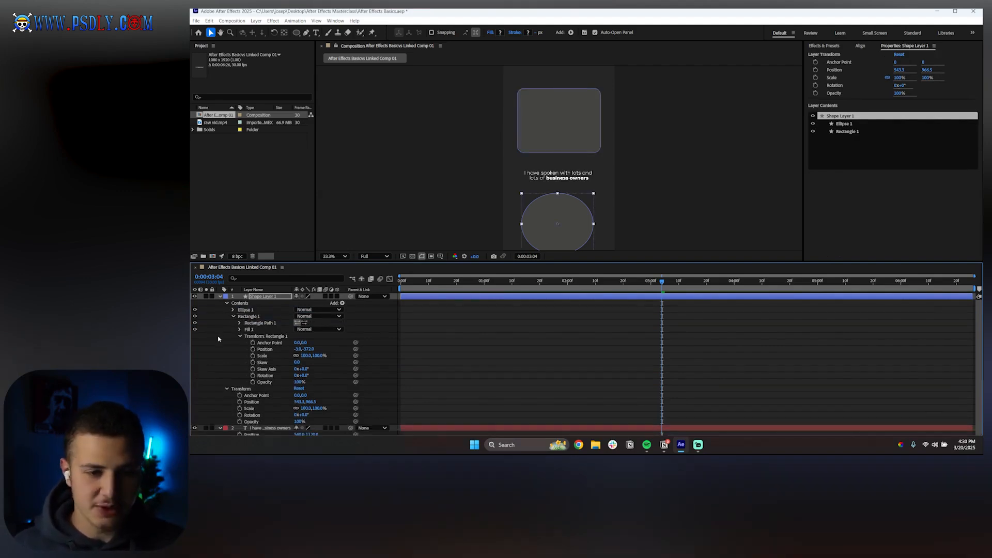
pyautogui.click(233, 310)
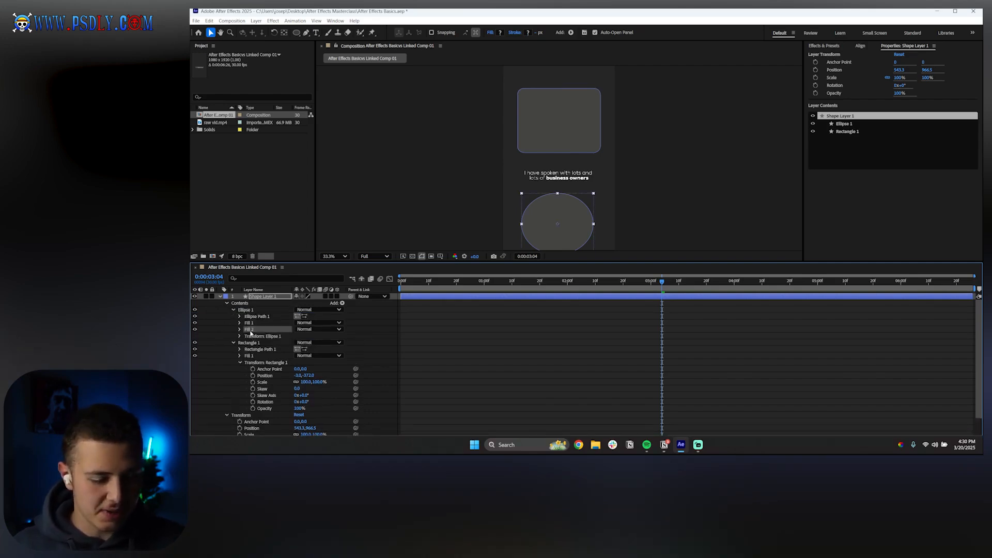
pyautogui.moveTo(250, 332); pyautogui.dragTo(245, 336)
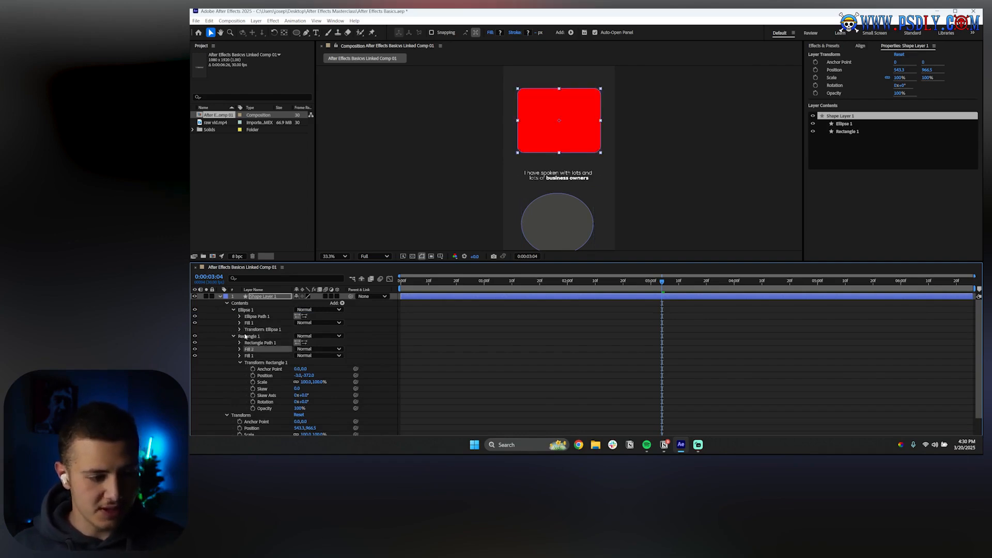
# Expand the rectangle's fills and reorder them so the red Fill 2 sits below Fill 1
pyautogui.click(249, 355)
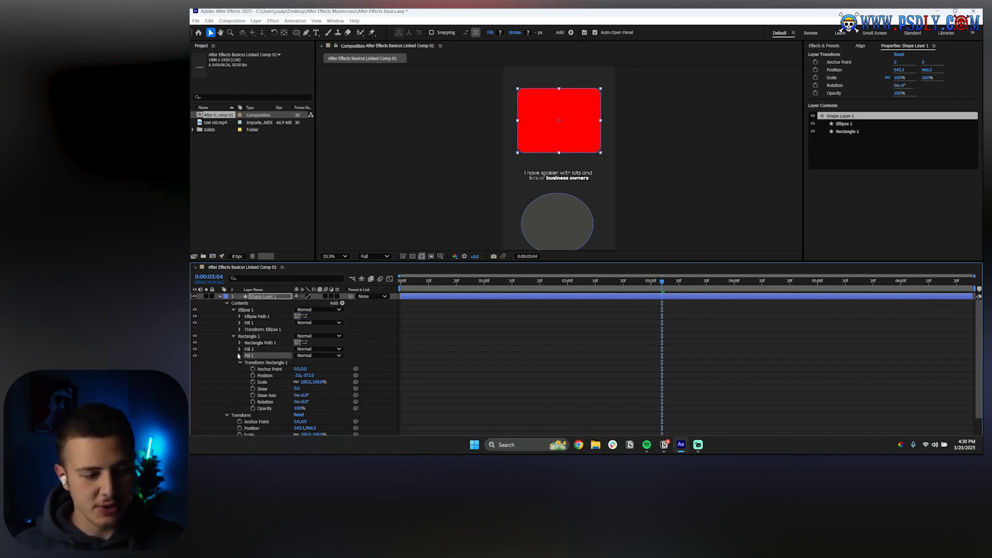
pyautogui.click(240, 356)
pyautogui.scroll(-2, 270, 353)
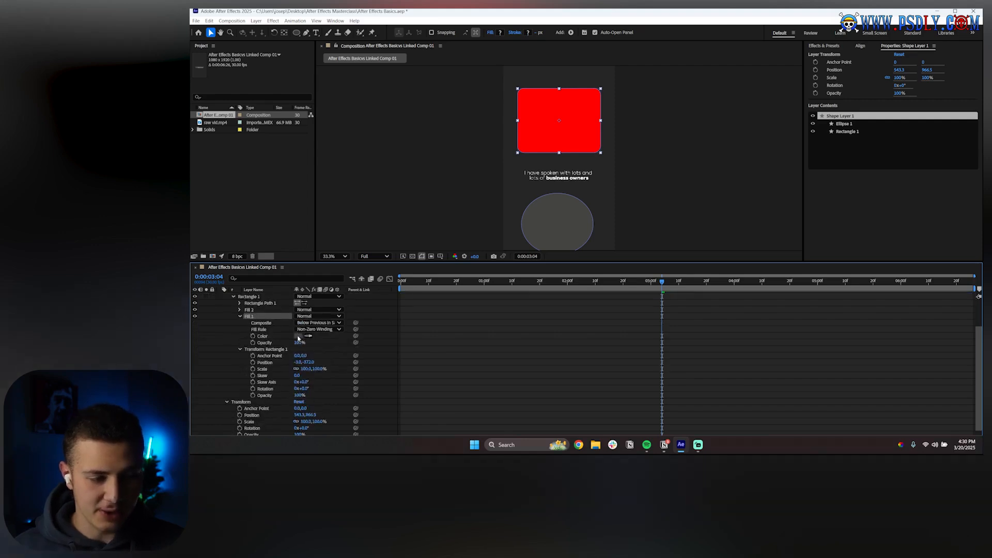
pyautogui.click(239, 309)
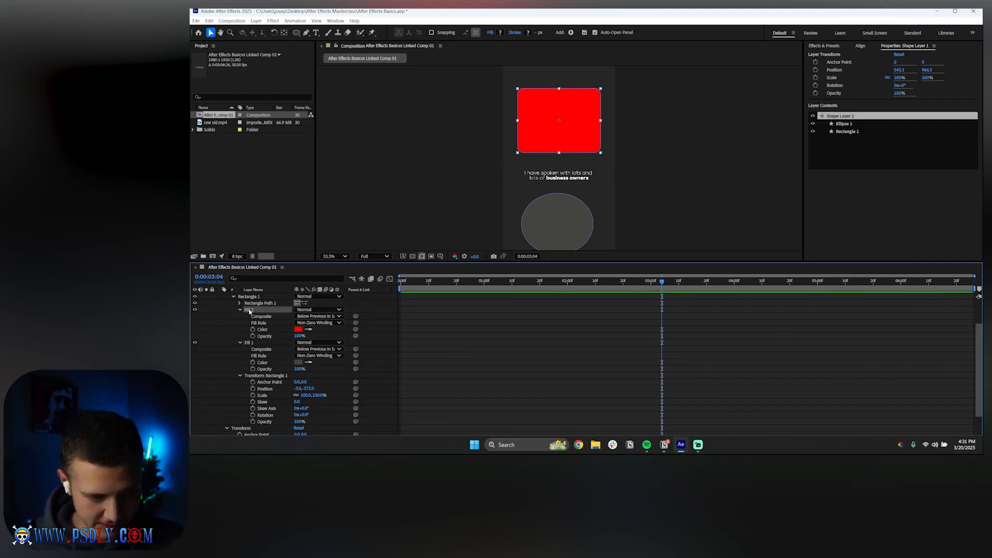
pyautogui.moveTo(249, 311); pyautogui.dragTo(249, 346)
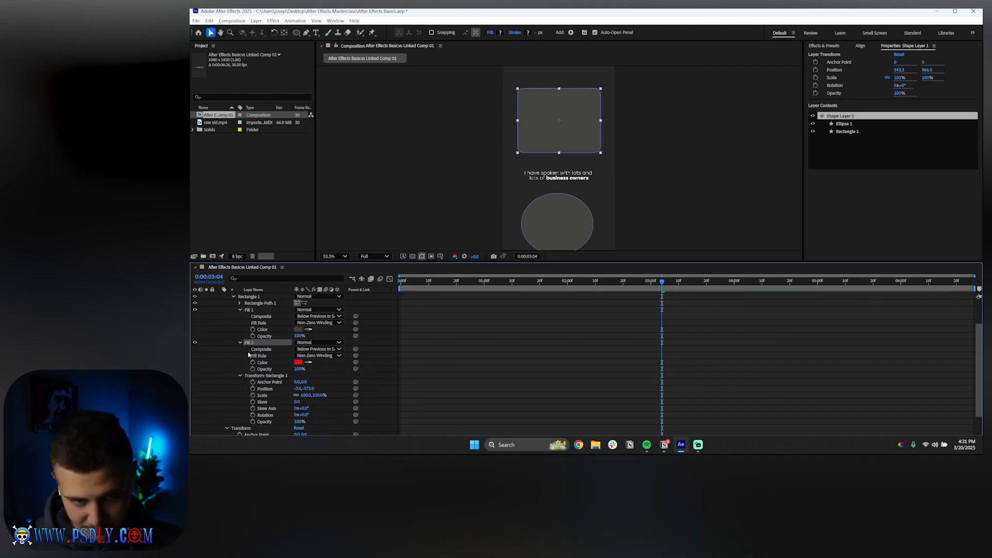
# Collapse the rectangle's fills and move the red fill into the Ellipse 1 group
pyautogui.click(250, 310)
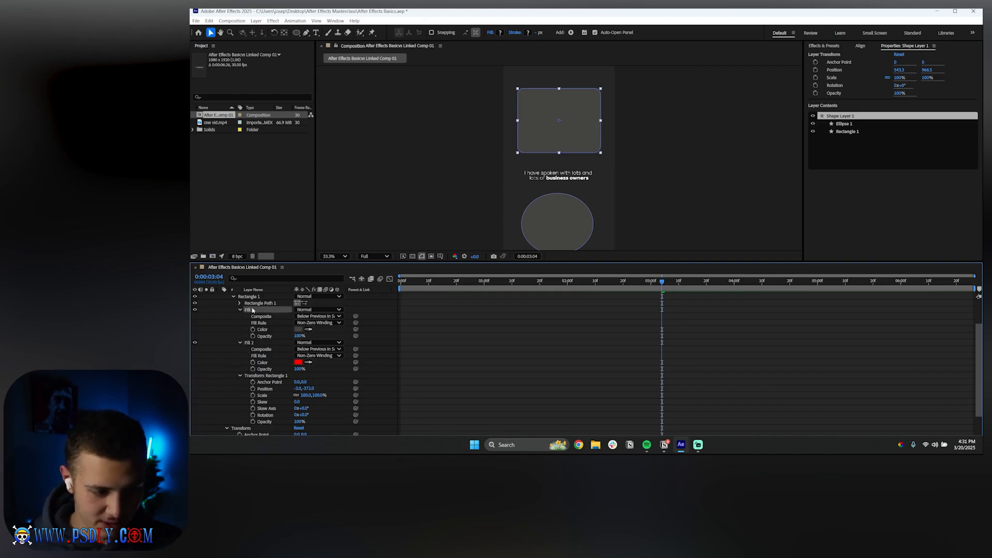
pyautogui.scroll(2, 248, 344)
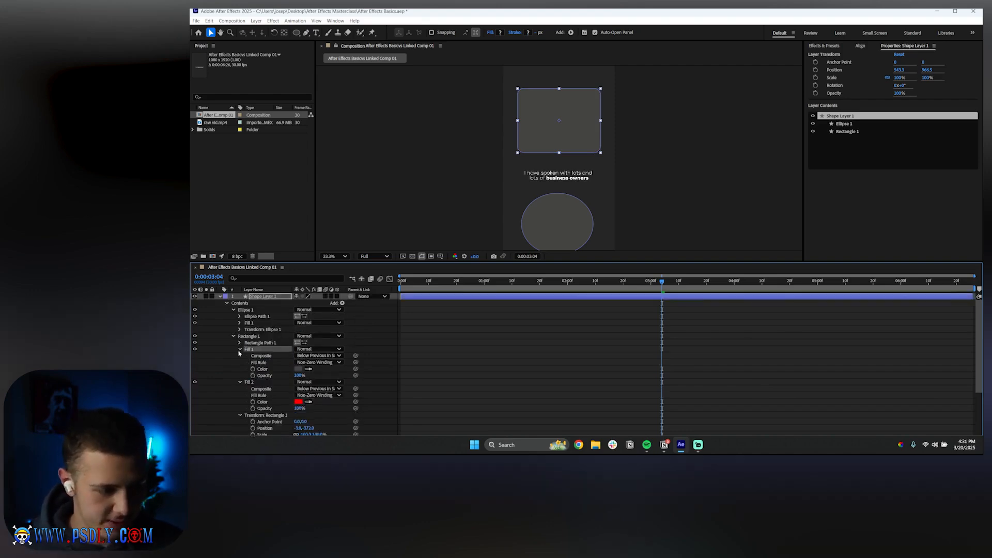
pyautogui.click(239, 349)
pyautogui.click(239, 390)
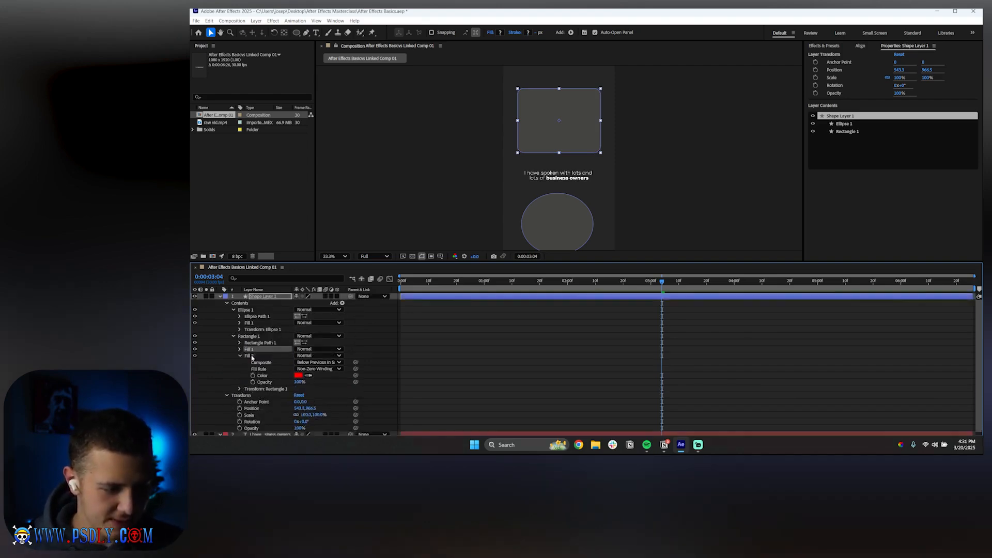
pyautogui.moveTo(249, 356); pyautogui.dragTo(248, 311)
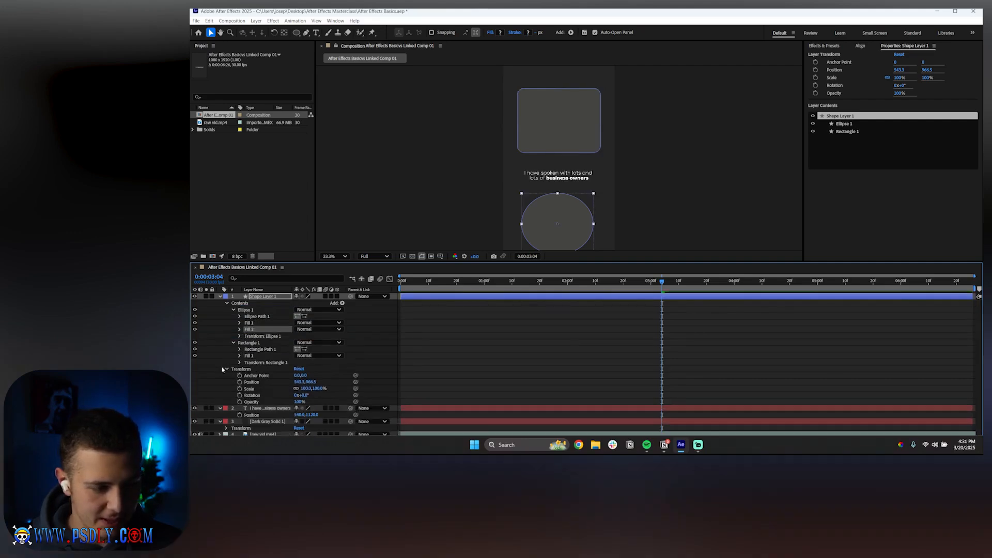
# Reorder Ellipse 1's fills so the red fill sits above the original fill
pyautogui.click(250, 323)
pyautogui.click(240, 323)
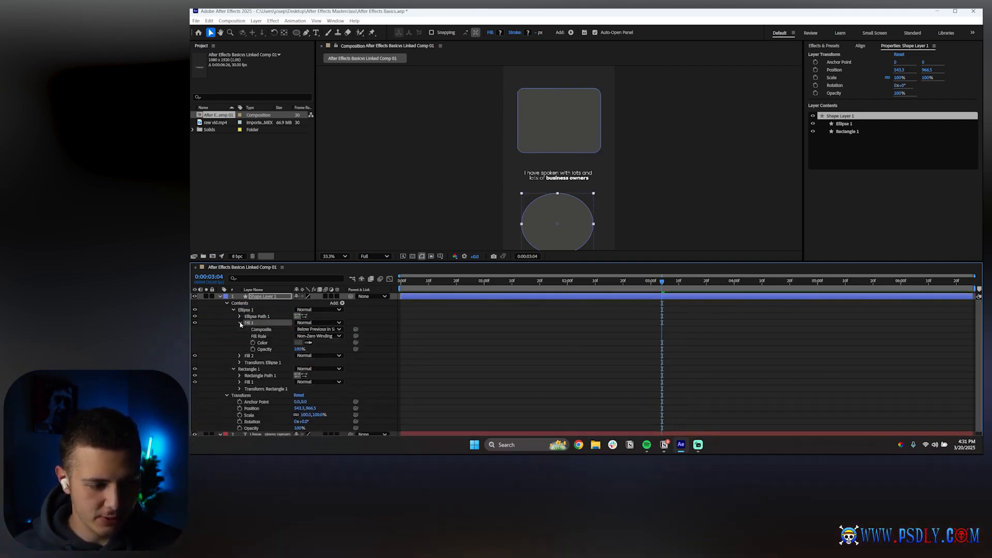
pyautogui.click(240, 323)
pyautogui.moveTo(249, 329); pyautogui.dragTo(249, 319)
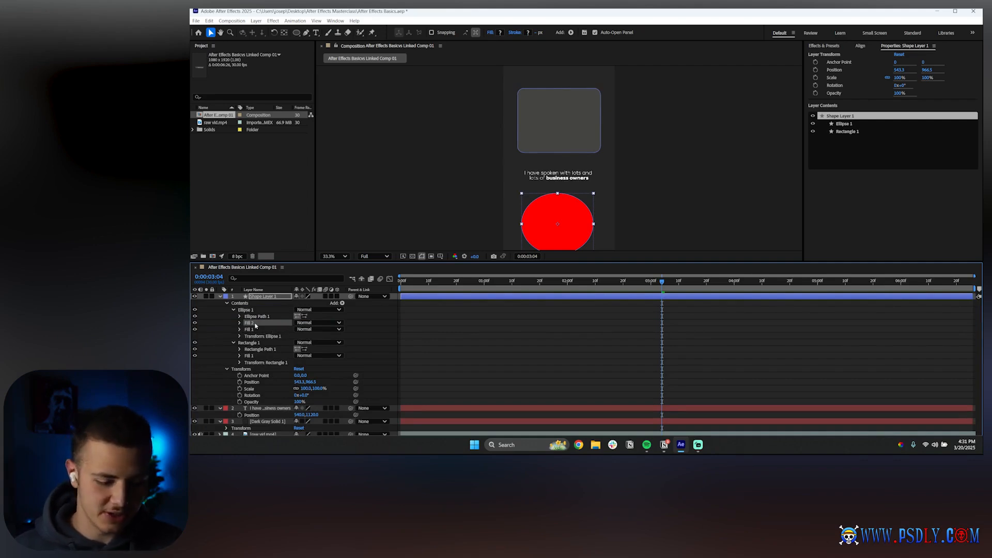
# Delete both fills from the Ellipse 1 group
pyautogui.press('Delete')
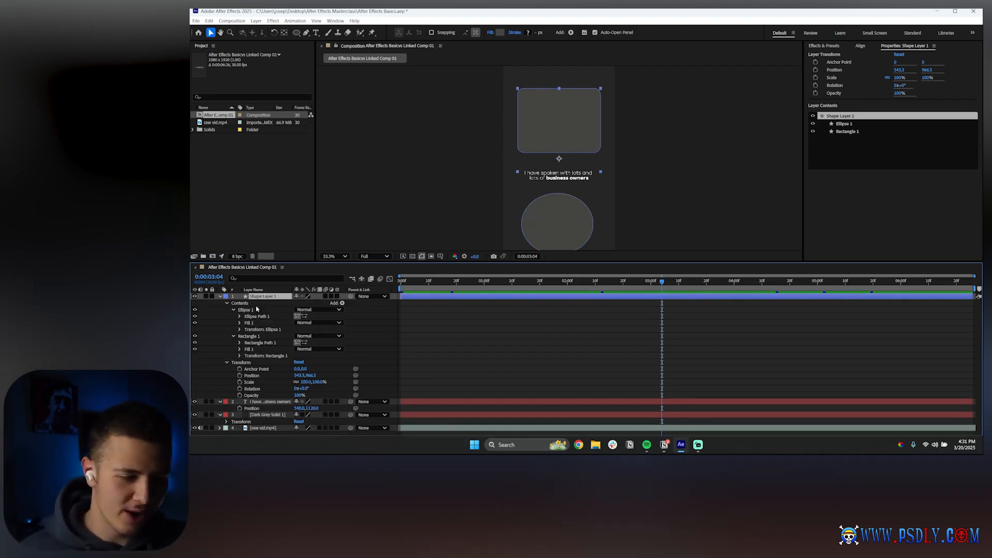
pyautogui.click(261, 323)
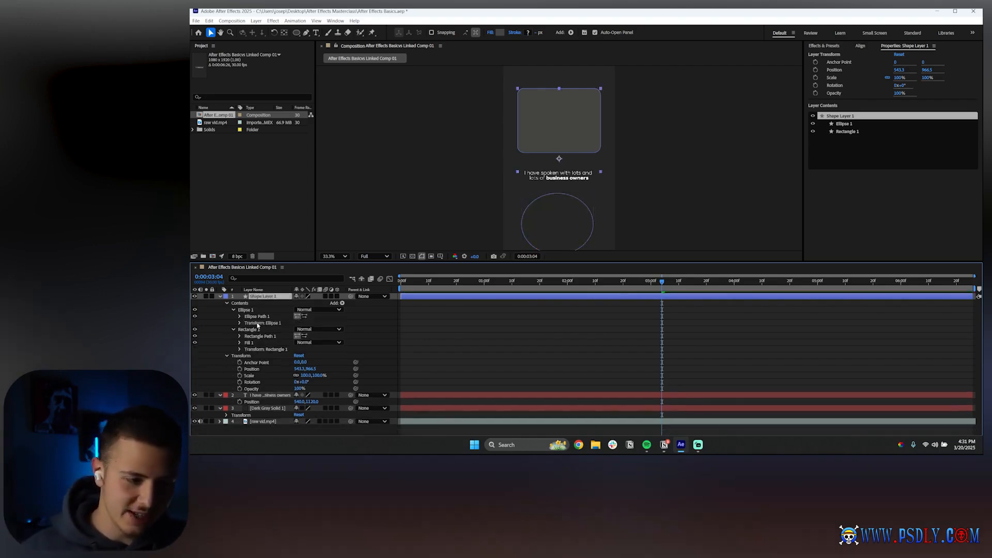
pyautogui.press('Delete')
# Delete Rectangle 1's fill and deselect the layer
pyautogui.click(253, 342)
pyautogui.press('Delete')
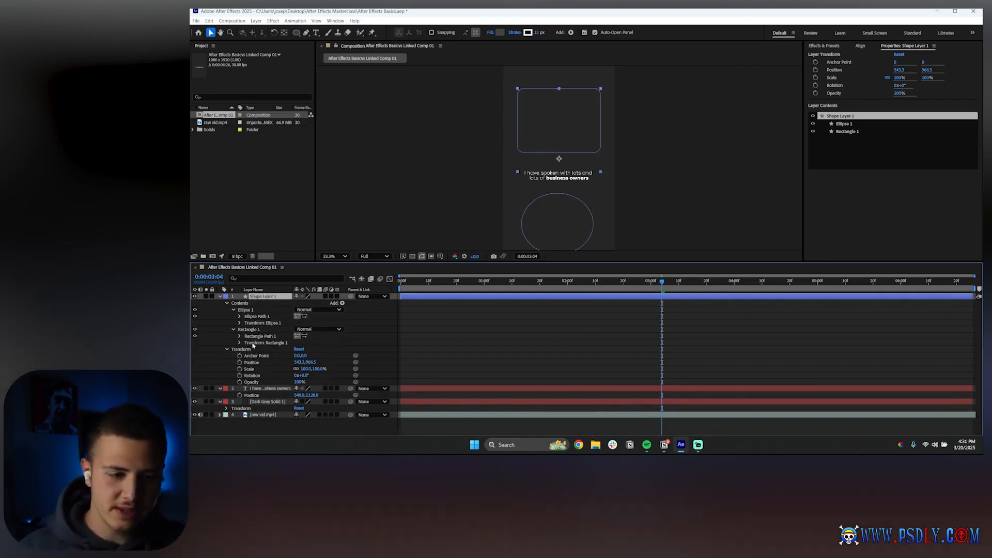
pyautogui.click(496, 358)
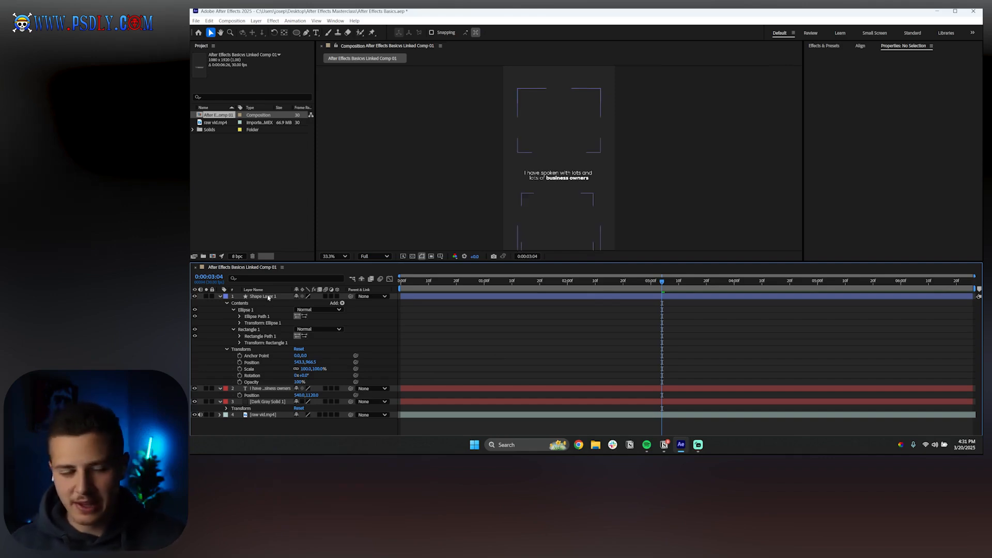
# Add a Stroke to Shape Layer 1's contents so it outlines both shapes
pyautogui.click(269, 297)
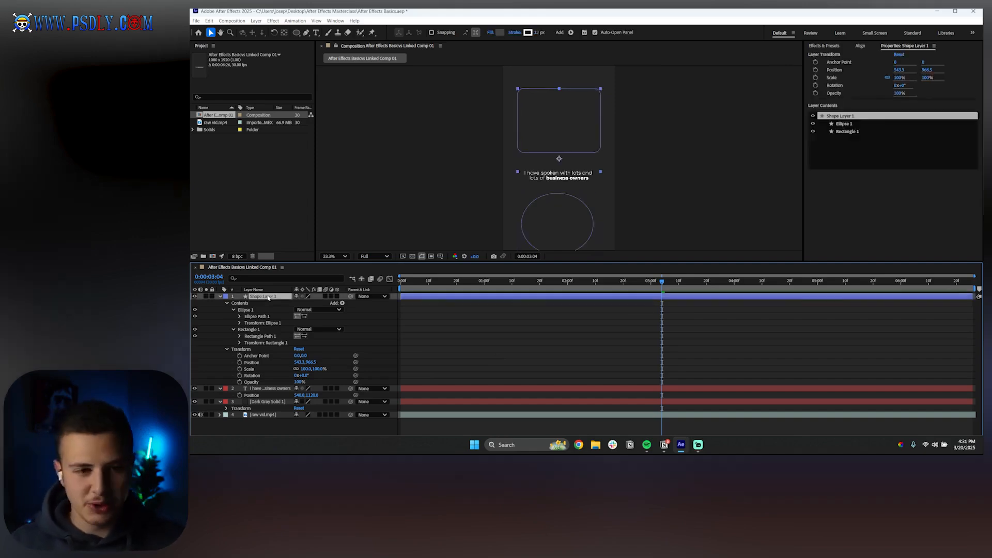
pyautogui.click(338, 302)
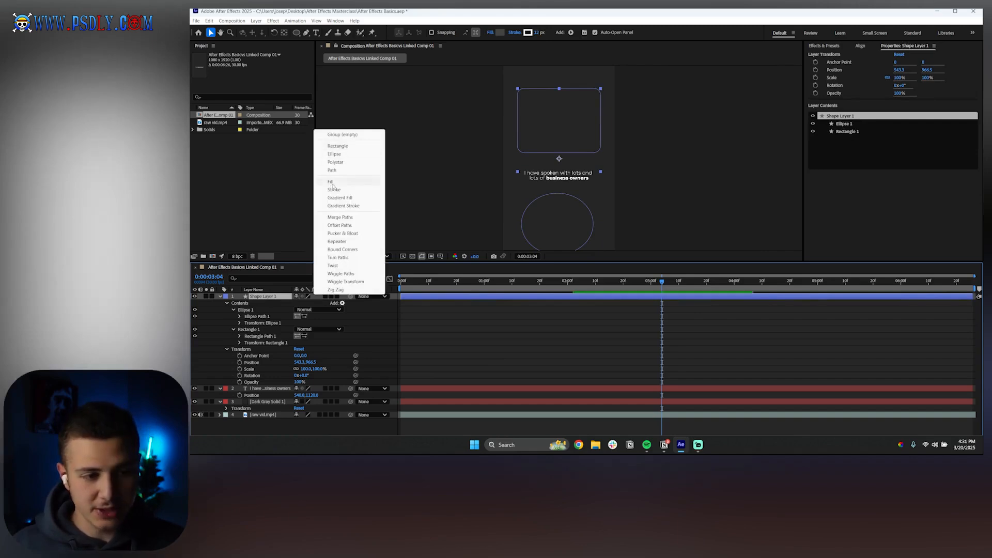
pyautogui.click(334, 189)
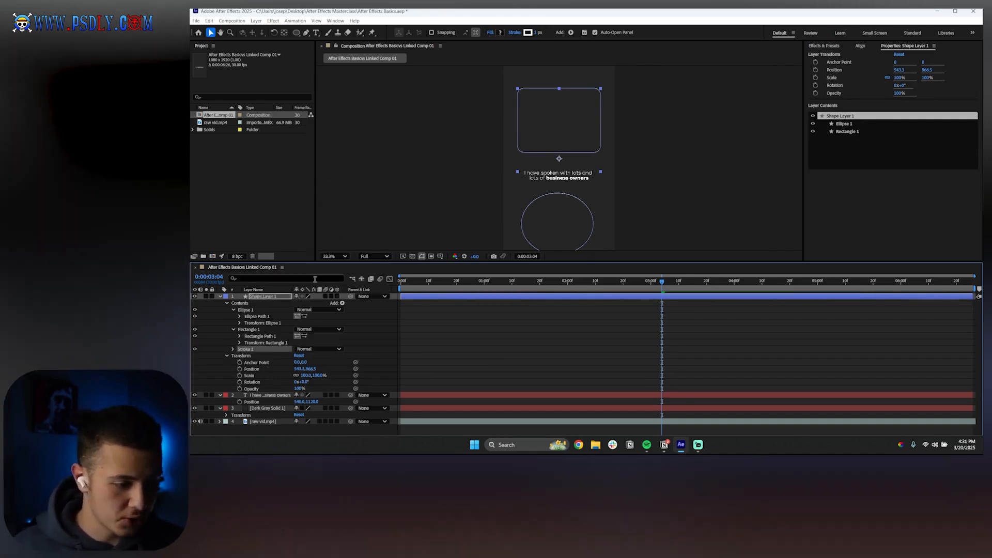
# Expand Stroke 1 and increase its Stroke Width, then deselect the layer
pyautogui.click(234, 349)
pyautogui.moveTo(298, 374); pyautogui.dragTo(301, 373)
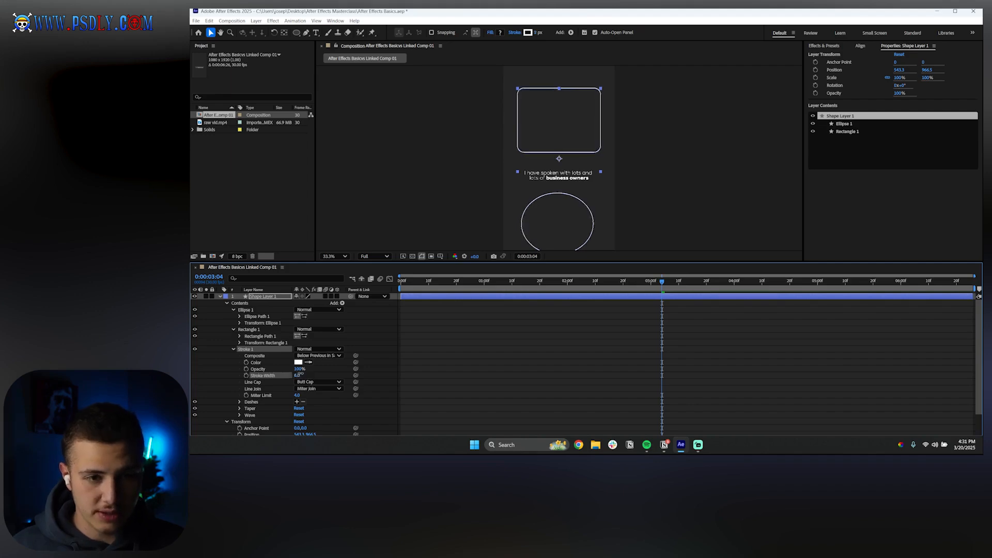
pyautogui.click(436, 383)
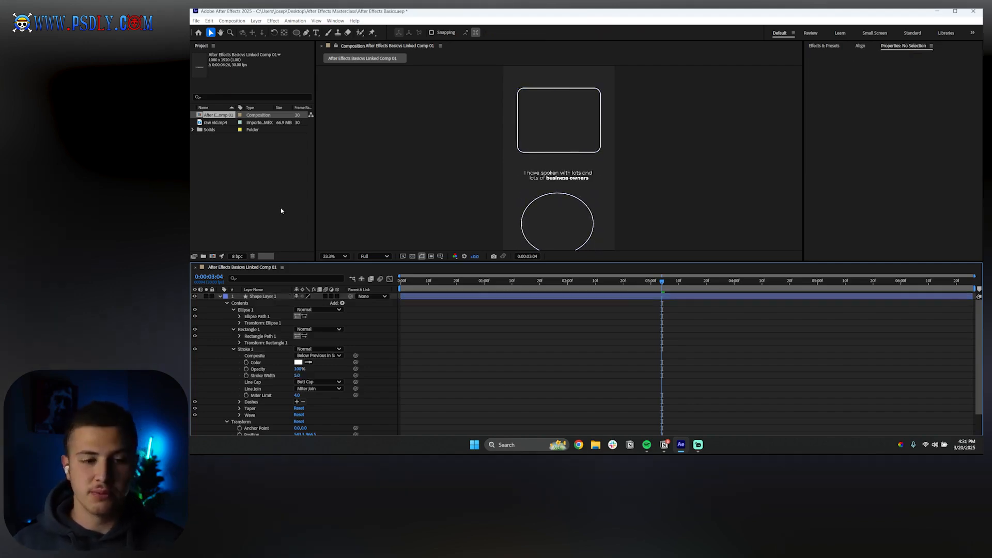
# Delete Stroke 1 and add a Gradient Fill to Shape Layer 1's contents
pyautogui.press('Delete')
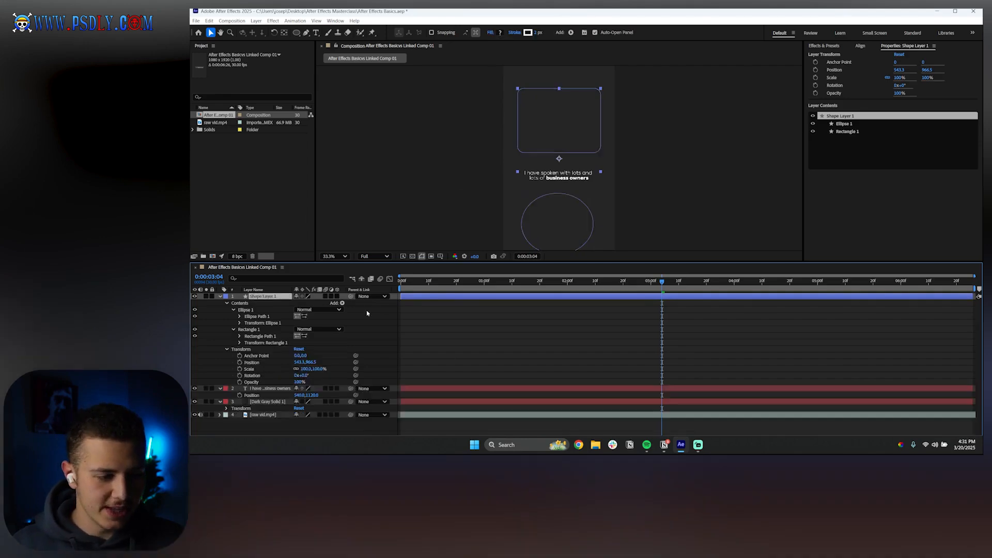
pyautogui.click(341, 303)
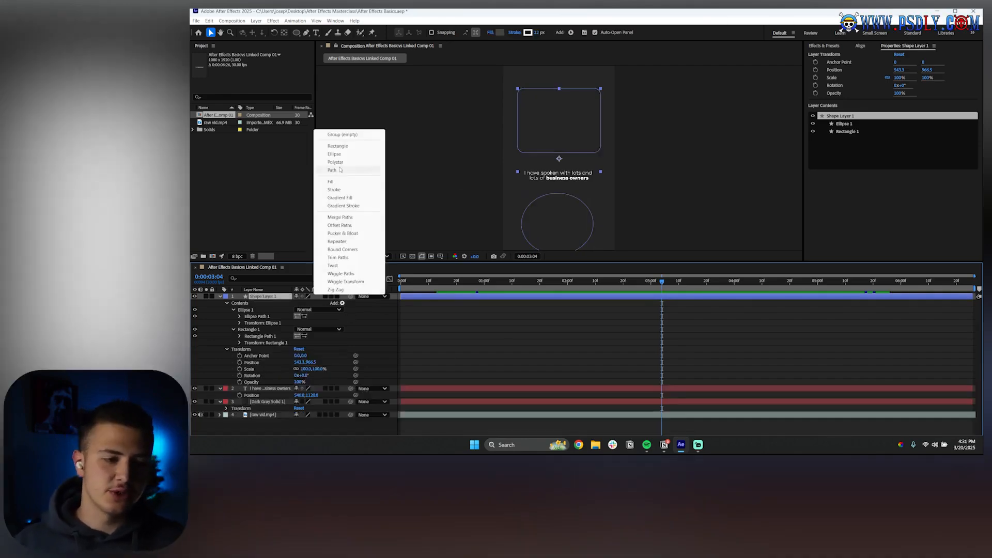
pyautogui.click(338, 198)
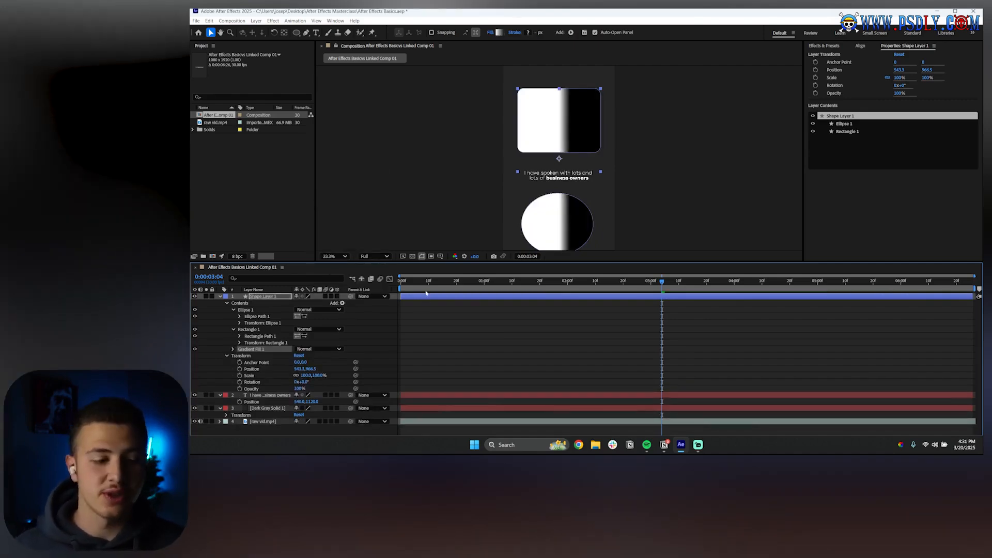
# Expand Gradient Fill 1 and drag its Start Point and End Point values to reshape the gradient, undoing the last drag
pyautogui.click(232, 350)
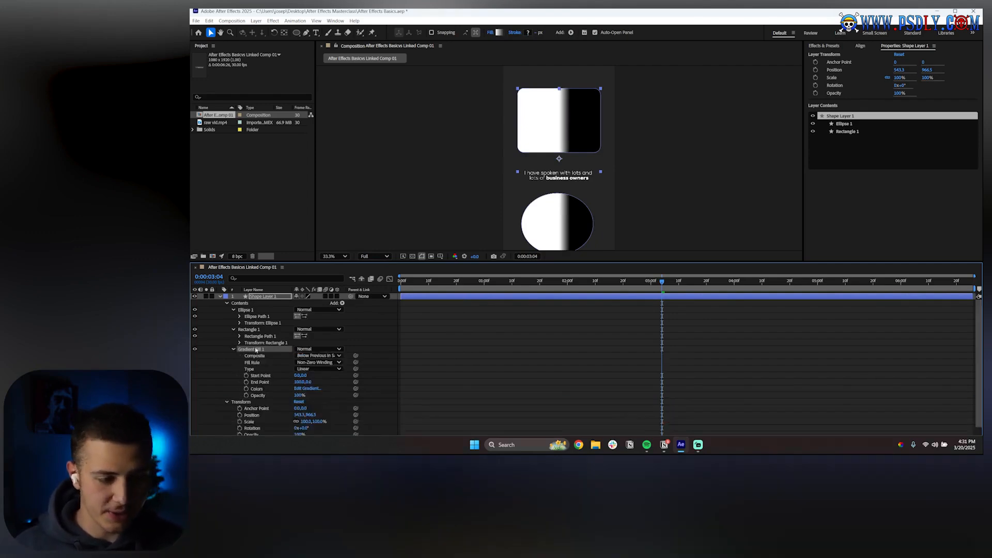
pyautogui.scroll(-1, 362, 351)
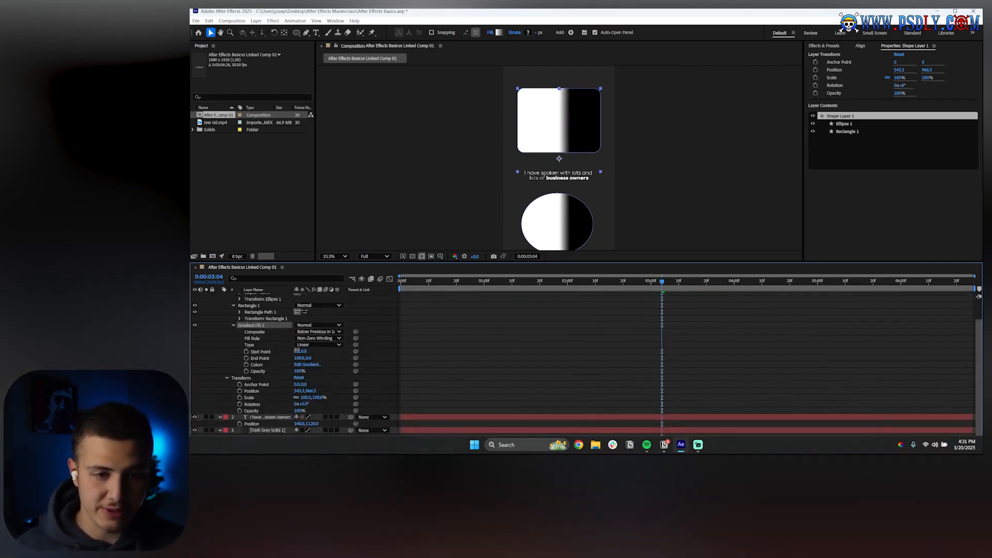
pyautogui.moveTo(300, 351); pyautogui.dragTo(191, 363)
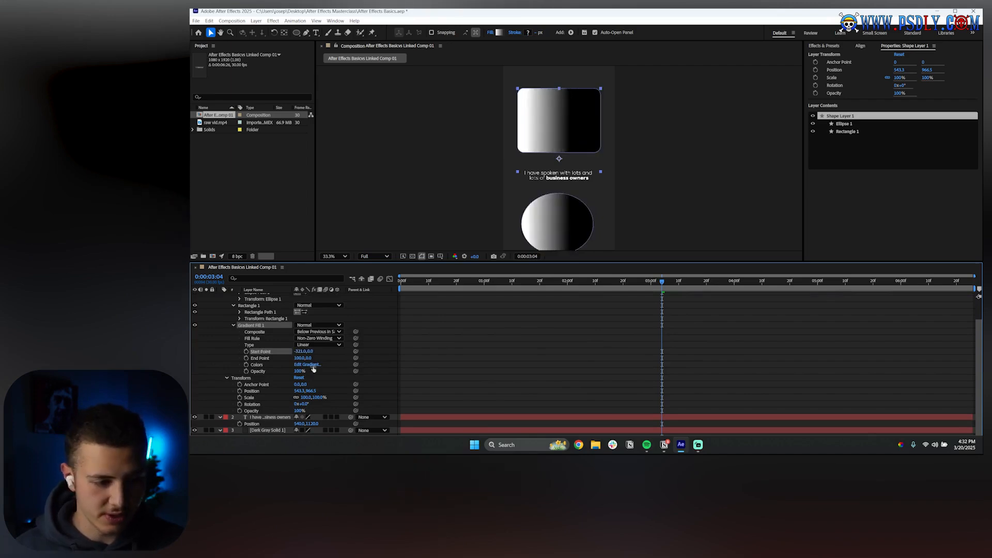
pyautogui.moveTo(311, 353); pyautogui.dragTo(458, 365)
pyautogui.hotkey('ctrl', 'z')
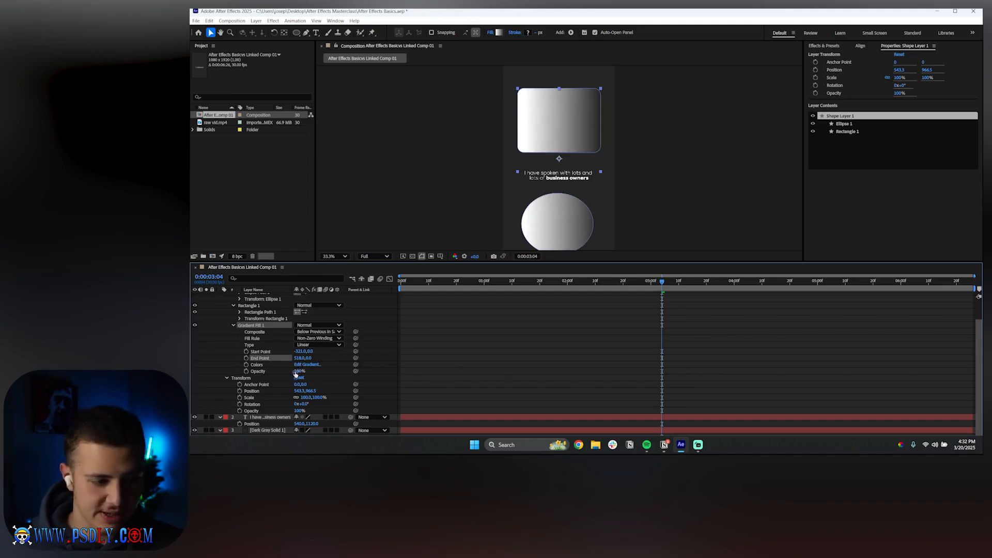
# Delete Gradient Fill 1 and then the whole Shape Layer 1
pyautogui.click(255, 339)
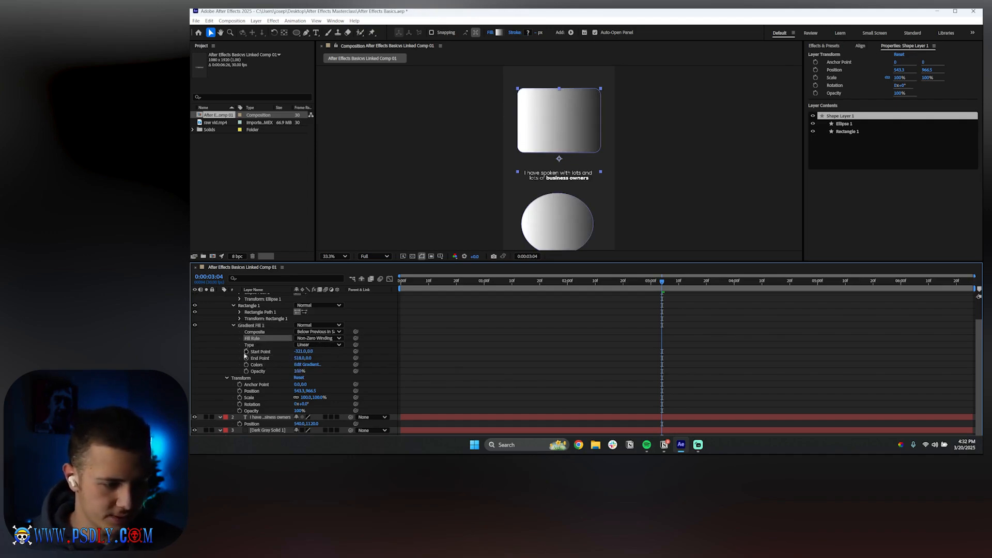
pyautogui.click(260, 327)
pyautogui.press('Delete')
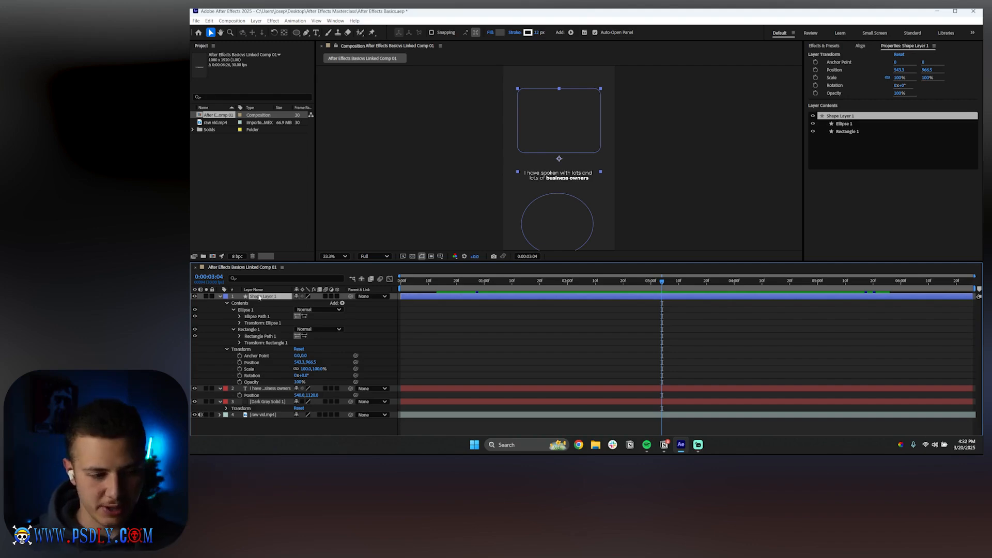
pyautogui.press('Delete')
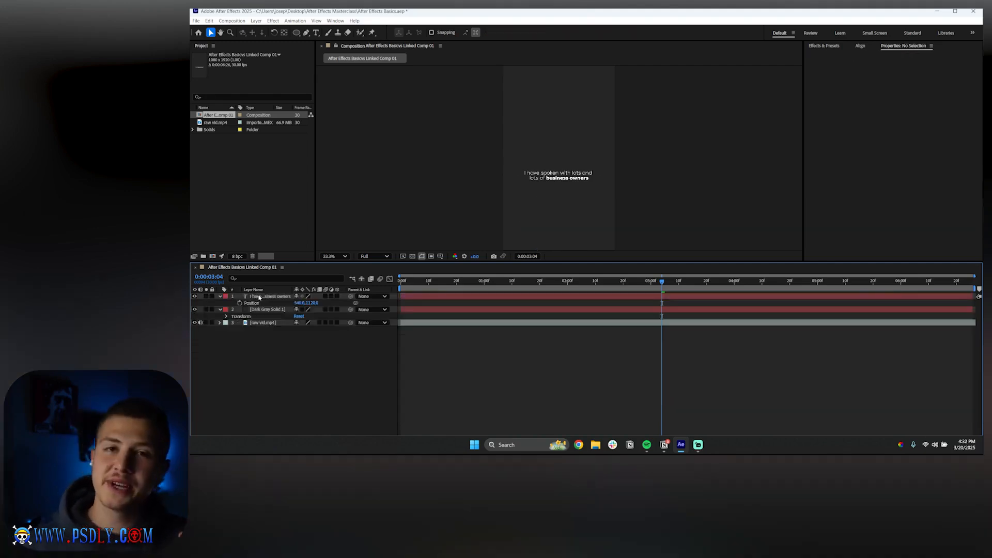
# Create a new empty shape layer in the timeline
pyautogui.rightClick(279, 371)
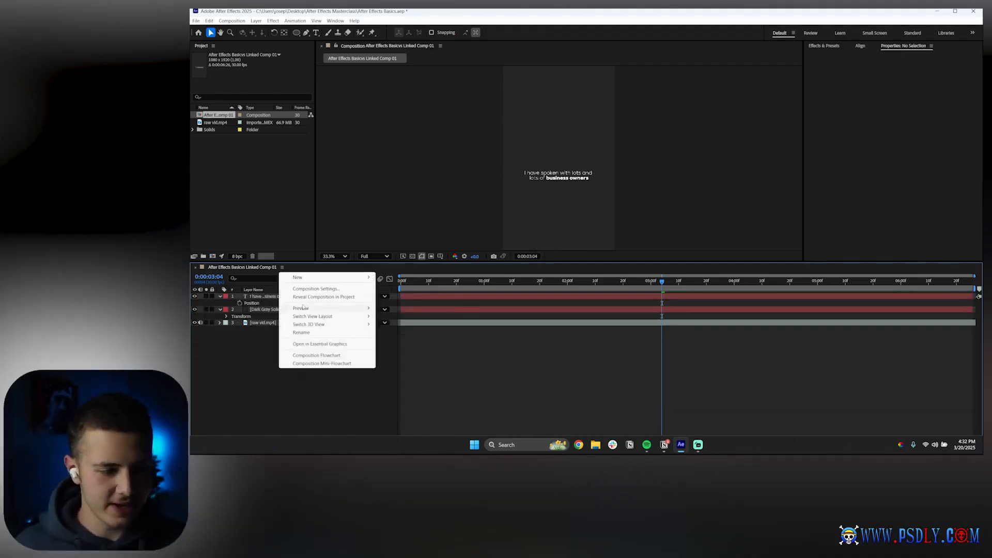
pyautogui.moveTo(323, 281)
pyautogui.click(408, 329)
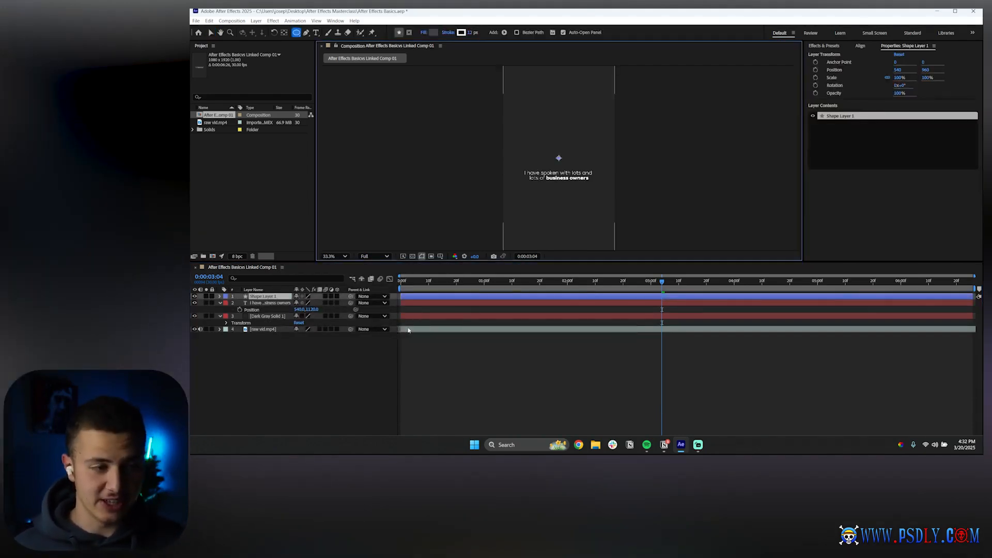
# Draw a rectangle about 621 x 576 near the top of the composition with the Rectangle Tool
pyautogui.click(296, 33)
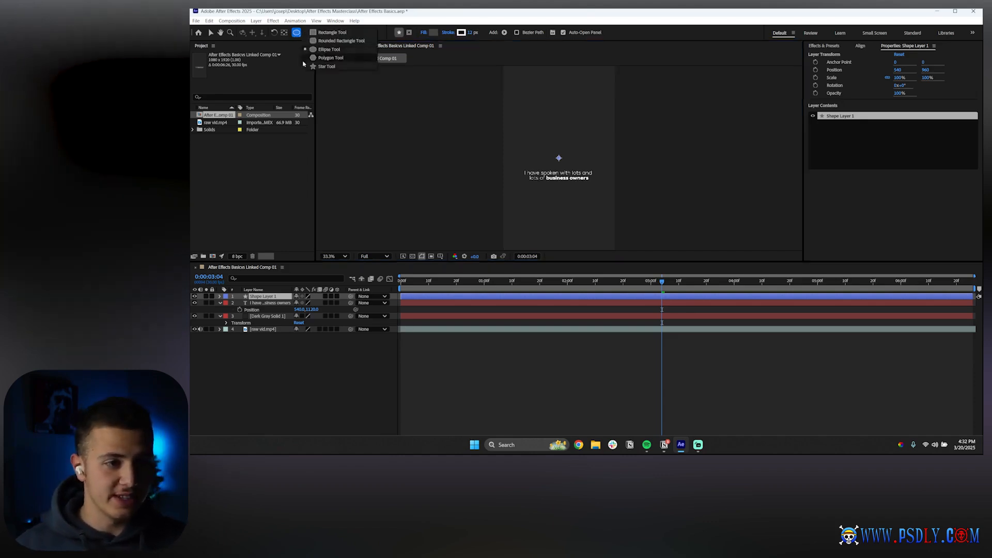
pyautogui.click(320, 38)
pyautogui.moveTo(526, 89)
pyautogui.mouseDown()
pyautogui.moveTo(578, 147)
pyautogui.moveTo(591, 149)
pyautogui.mouseUp()
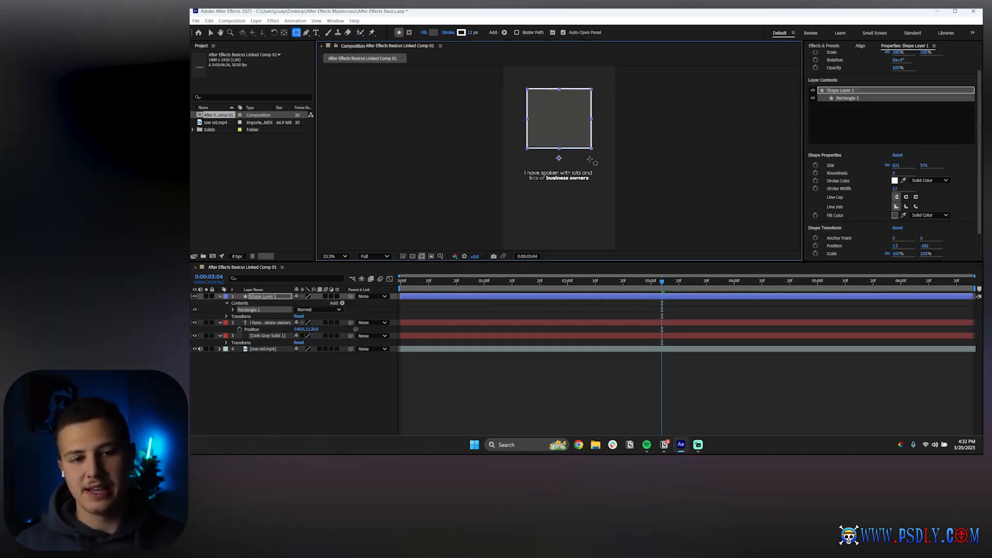
# Expand Rectangle 1 and delete both its stroke and its fill
pyautogui.click(238, 304)
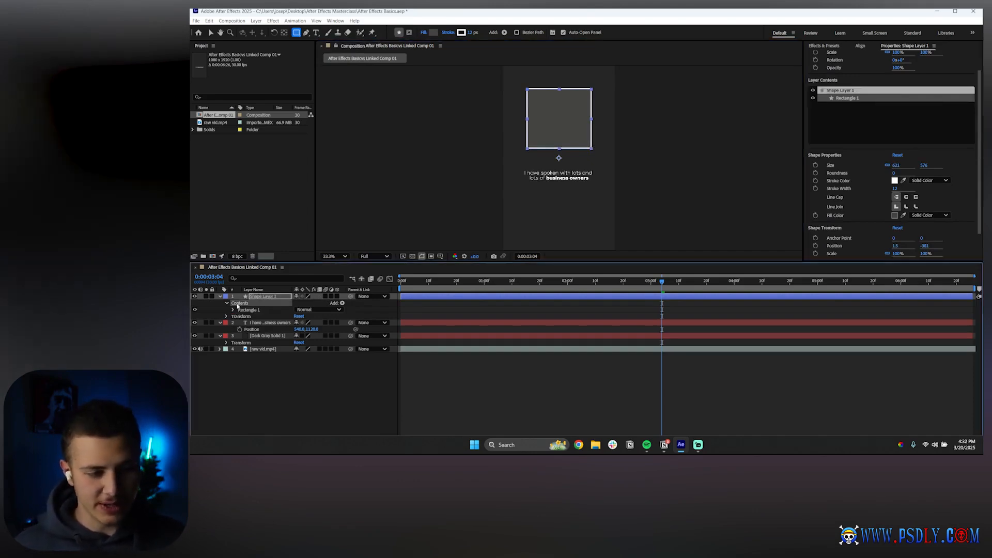
pyautogui.click(250, 310)
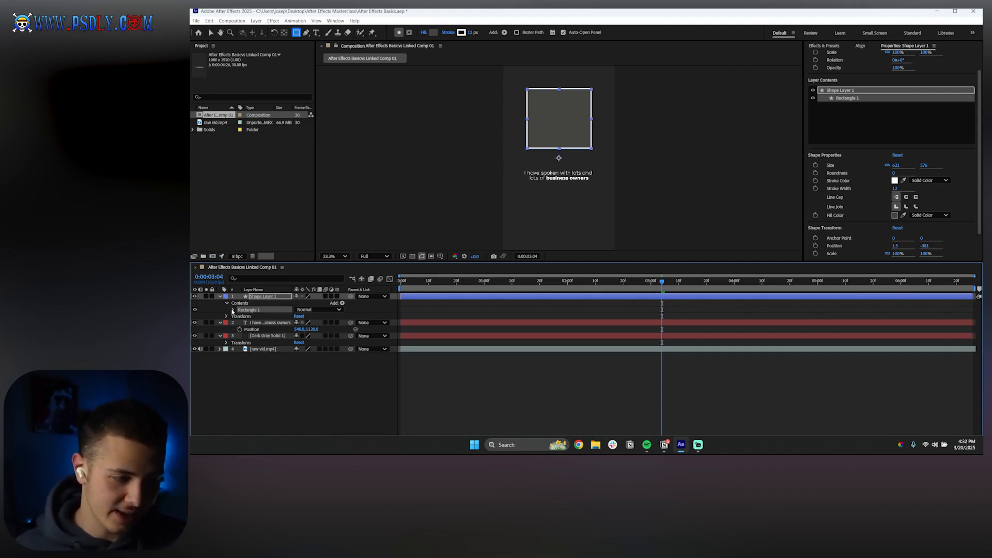
pyautogui.click(233, 310)
pyautogui.click(253, 323)
pyautogui.press('Delete')
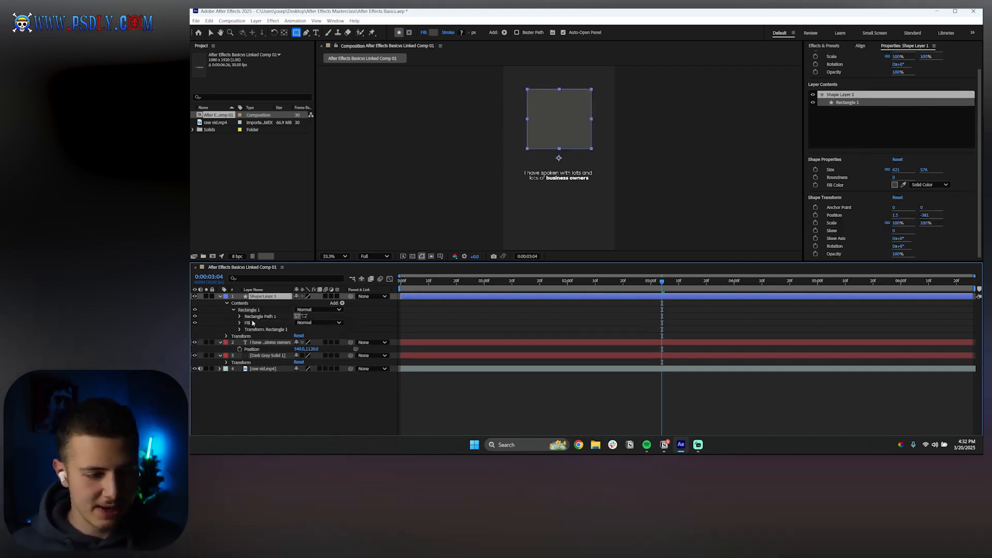
pyautogui.press('Delete')
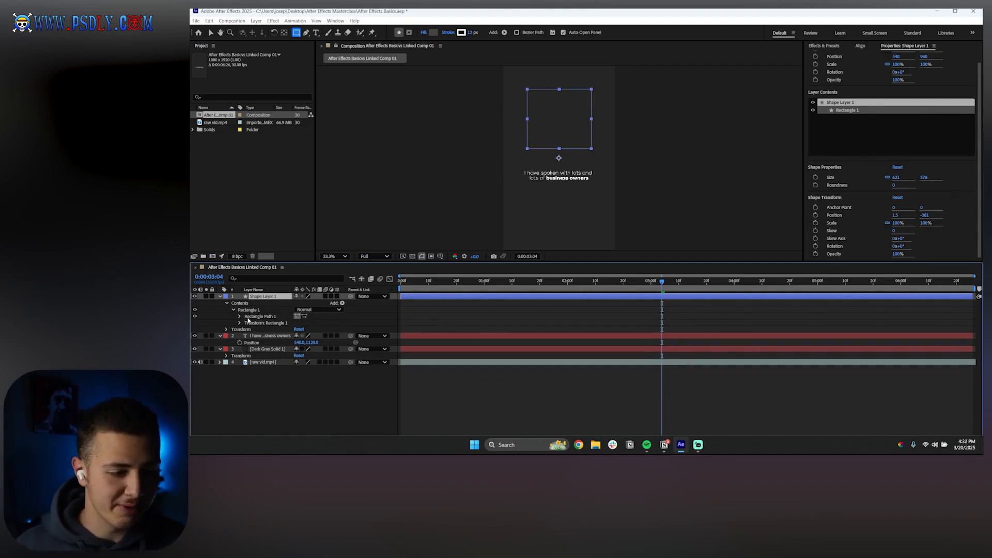
# Add a Fill to the shape layer's contents and set its color to gray
pyautogui.click(343, 304)
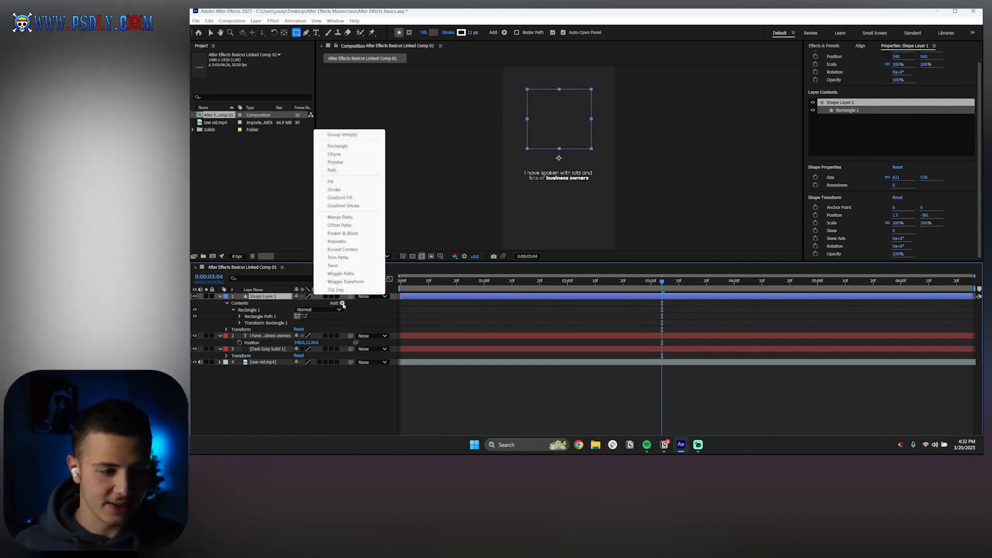
pyautogui.click(342, 182)
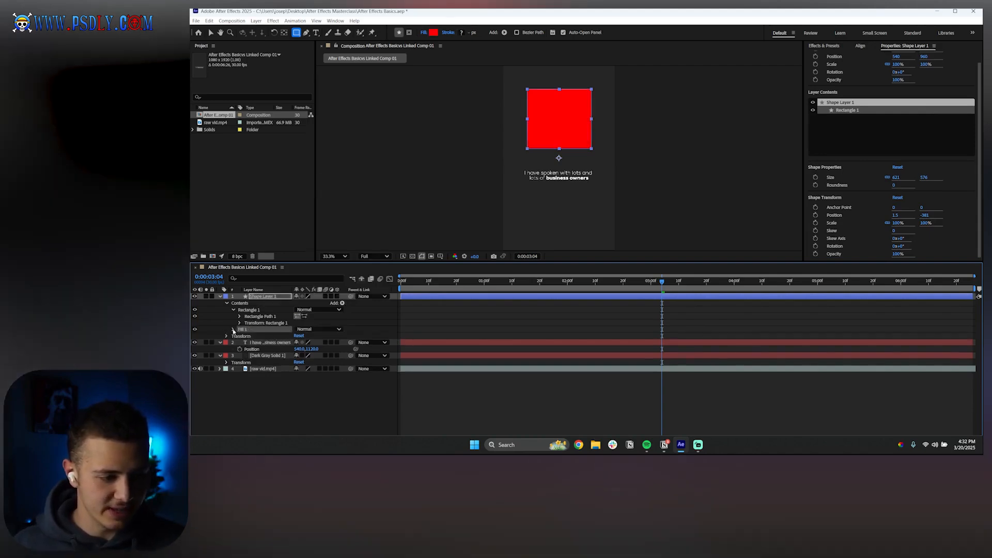
pyautogui.click(234, 329)
pyautogui.click(301, 349)
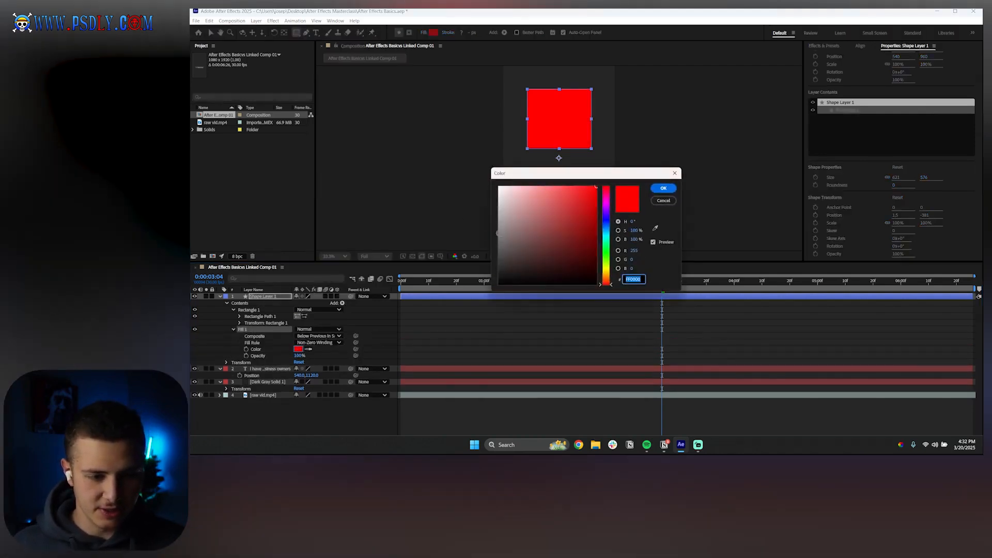
pyautogui.click(493, 244)
pyautogui.click(666, 188)
pyautogui.click(525, 354)
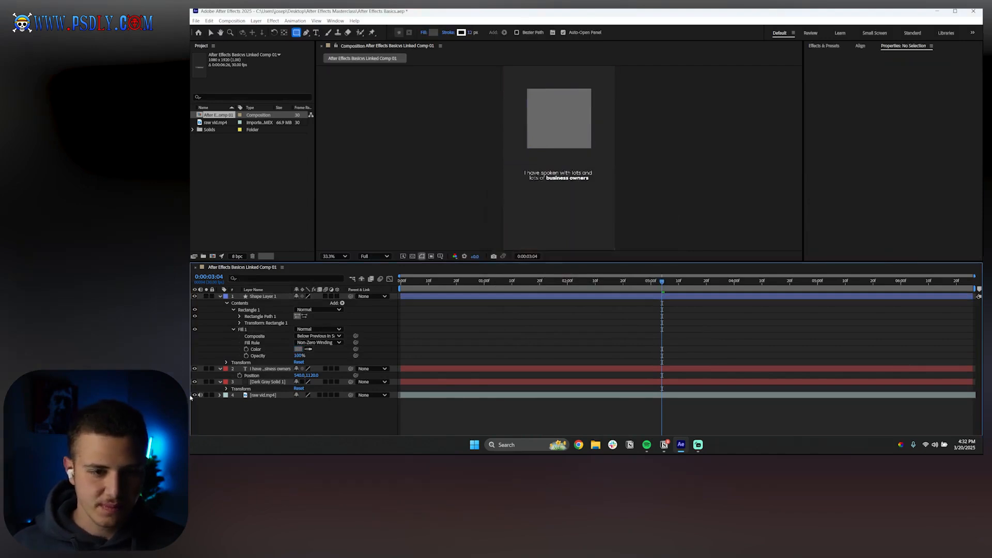
# Expand Rectangle 1's Rectangle Path 1 and set its Roundness to 64
pyautogui.click(210, 32)
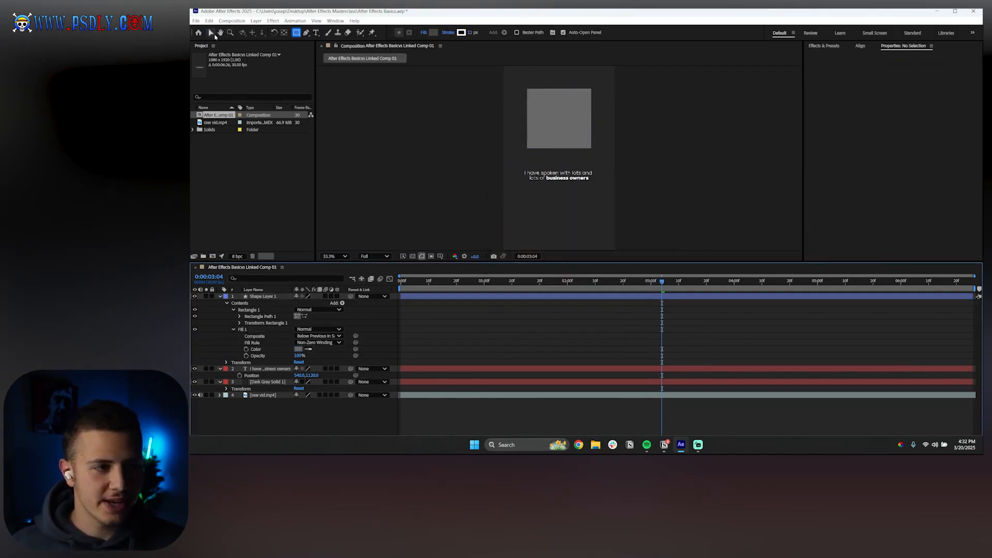
pyautogui.click(249, 310)
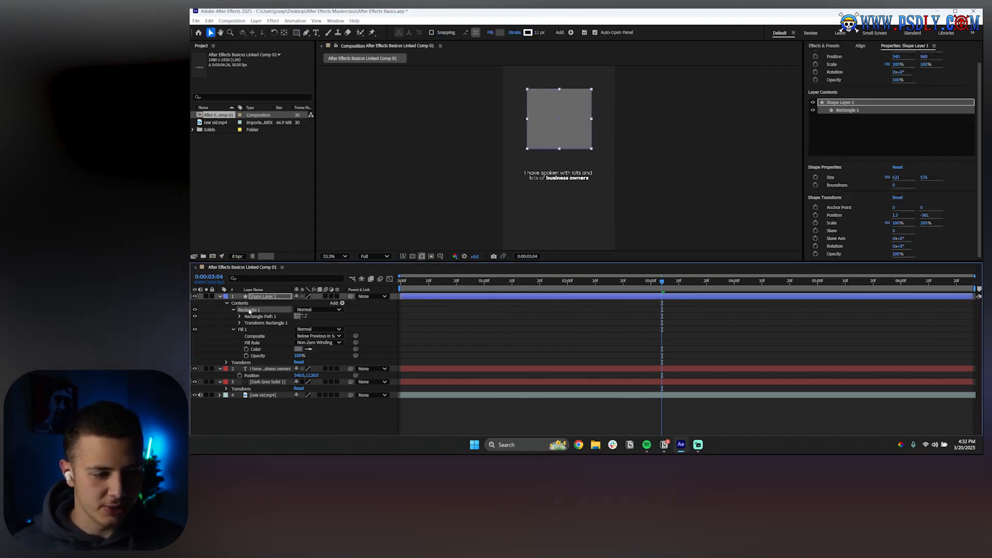
pyautogui.click(240, 316)
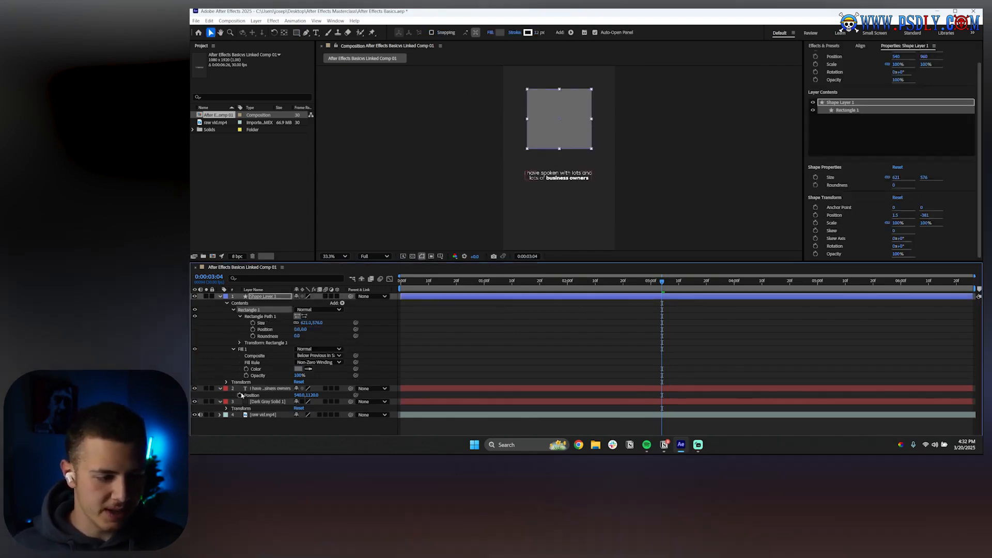
pyautogui.moveTo(296, 336); pyautogui.dragTo(321, 334)
pyautogui.click(489, 354)
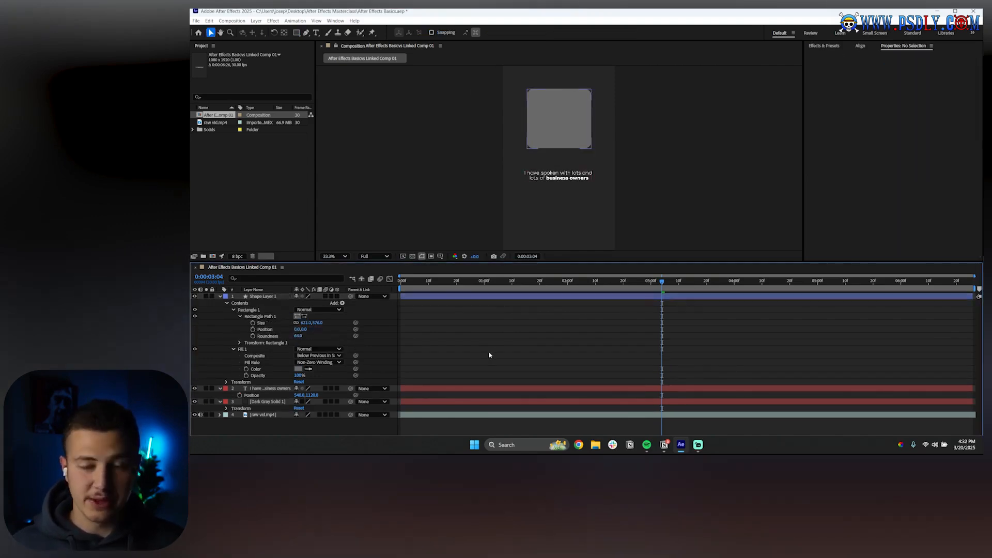
# Collapse the groups and move Fill 1 inside the Rectangle 1 group
pyautogui.click(246, 351)
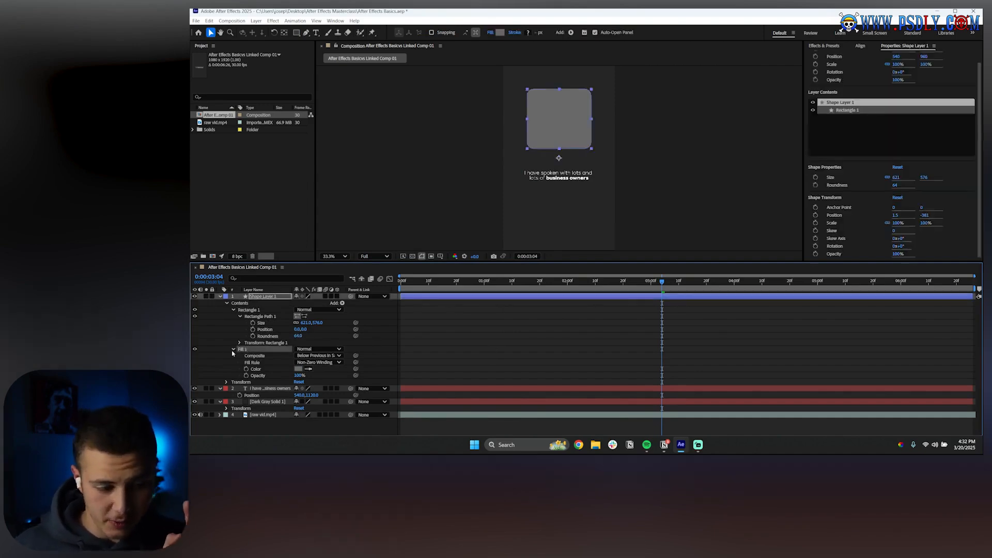
pyautogui.click(233, 349)
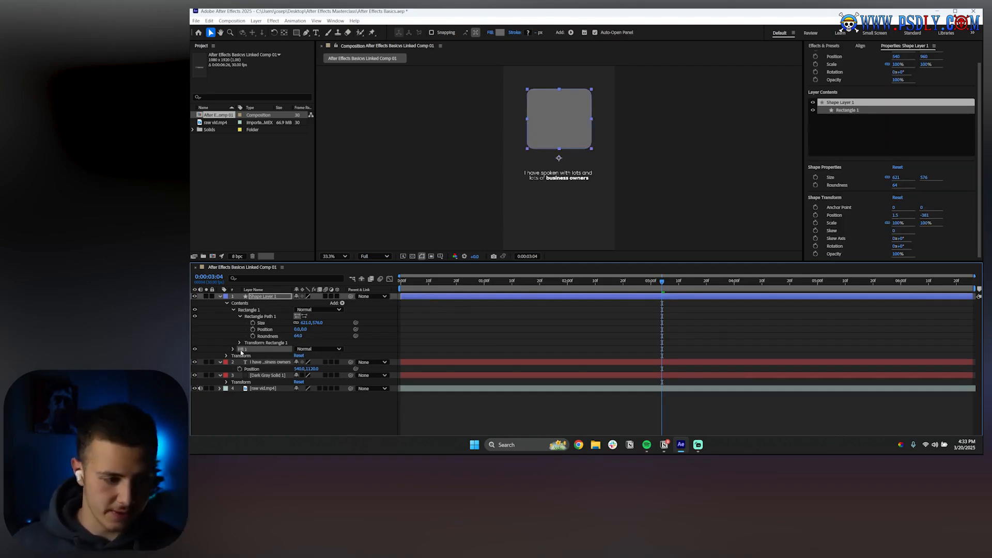
pyautogui.click(240, 316)
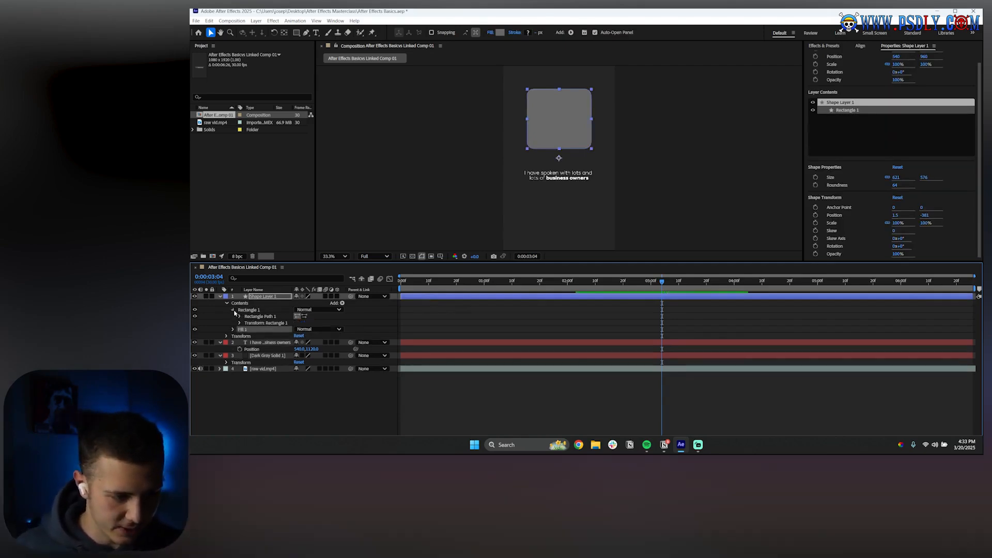
pyautogui.click(233, 309)
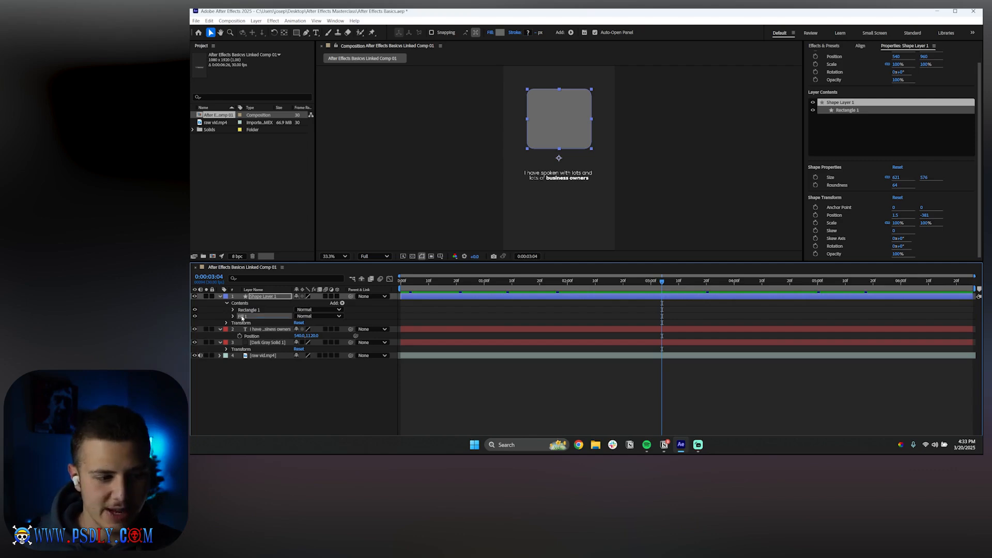
pyautogui.moveTo(242, 317); pyautogui.dragTo(232, 310)
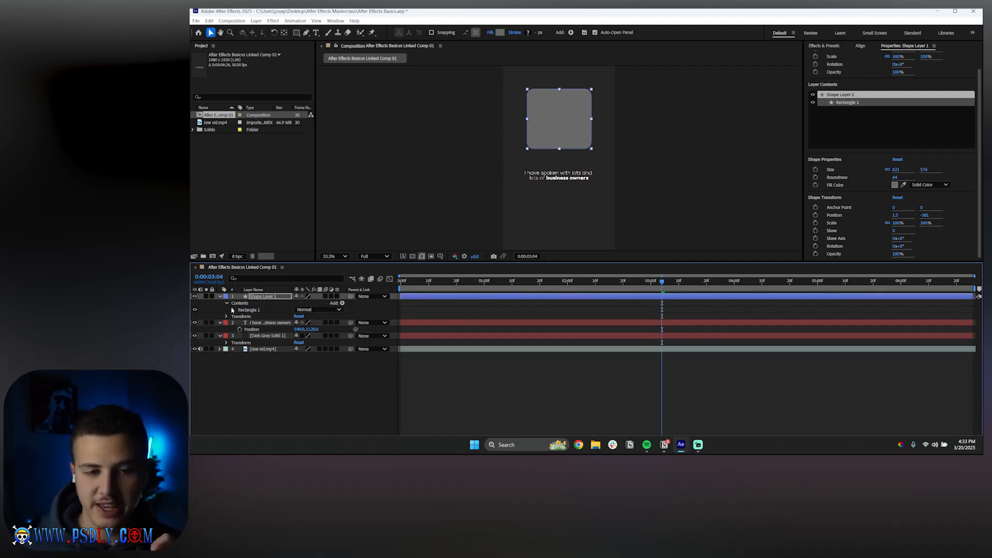
# Select the Rectangle 1 group and delete it from the shape layer
pyautogui.click(301, 394)
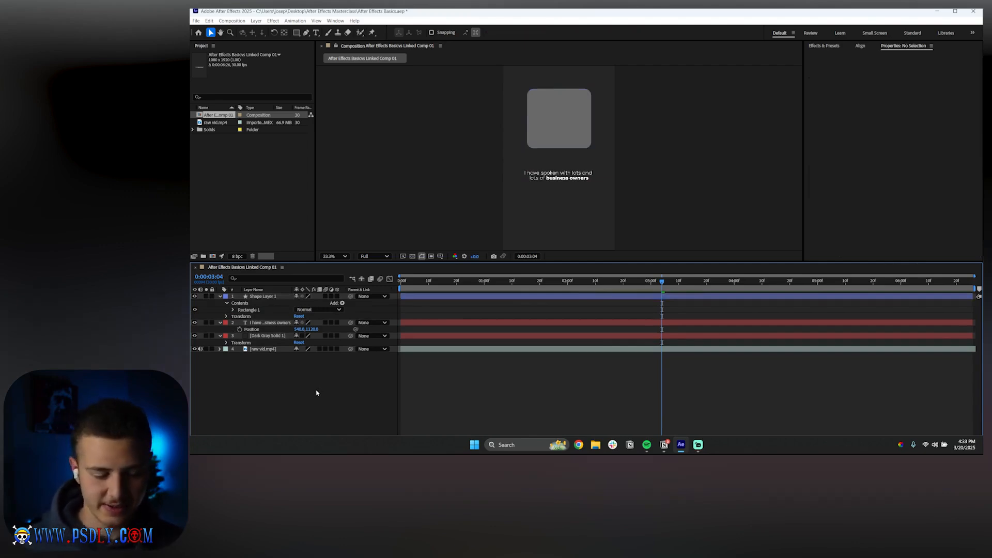
pyautogui.click(264, 296)
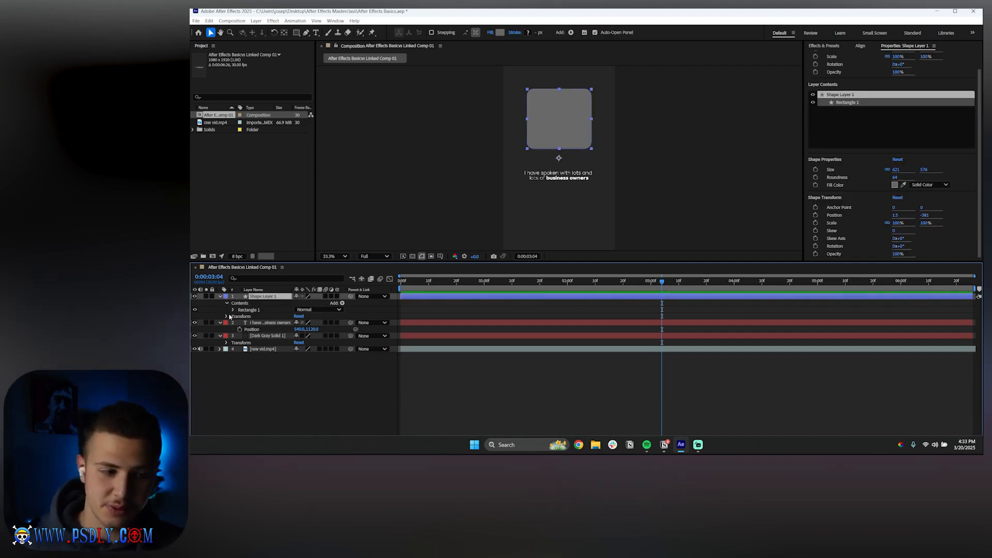
pyautogui.click(249, 310)
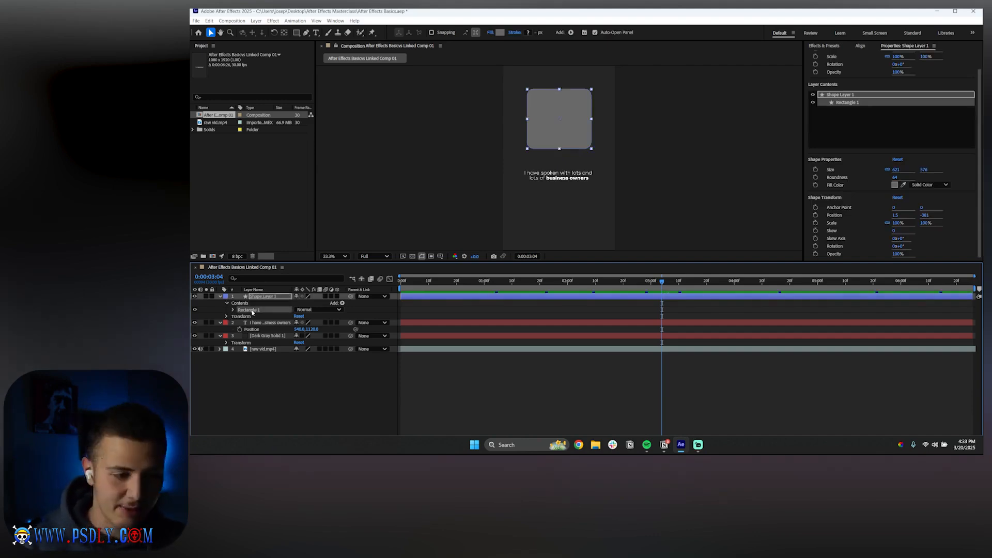
pyautogui.press('Delete')
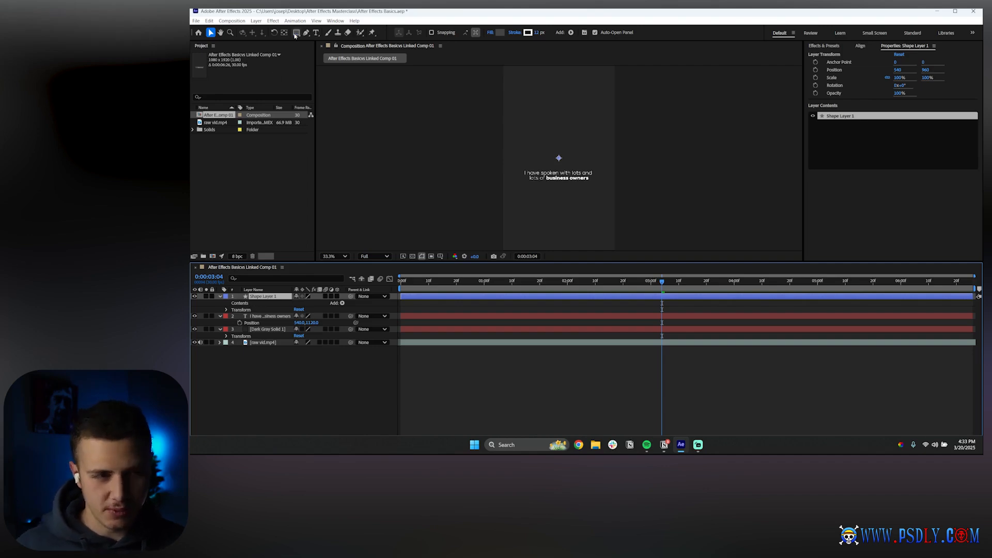
# Draw a rectangle about 785 × 597 px in the composition with the Rectangle tool and select the shape layer
pyautogui.moveTo(296, 32); pyautogui.dragTo(318, 64)
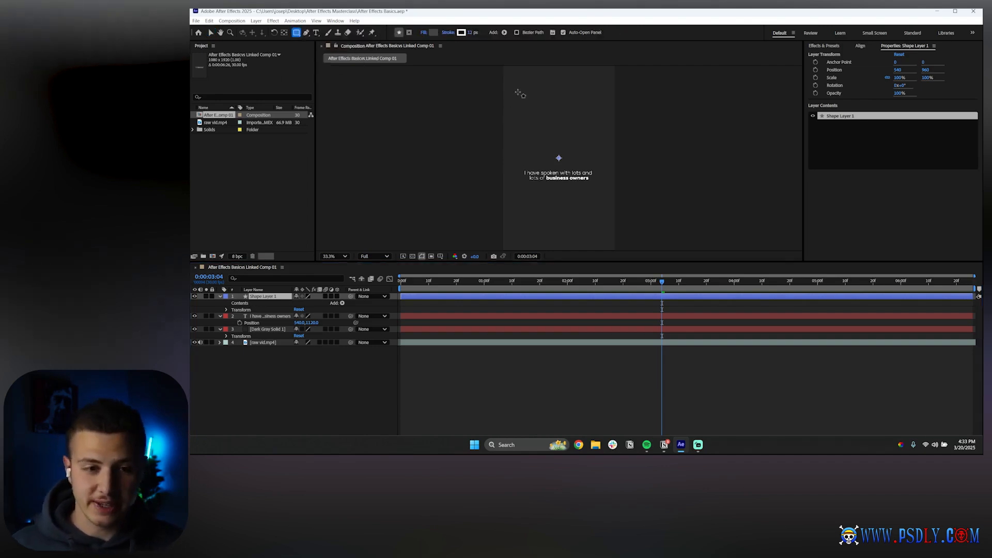
pyautogui.moveTo(517, 92); pyautogui.dragTo(598, 153)
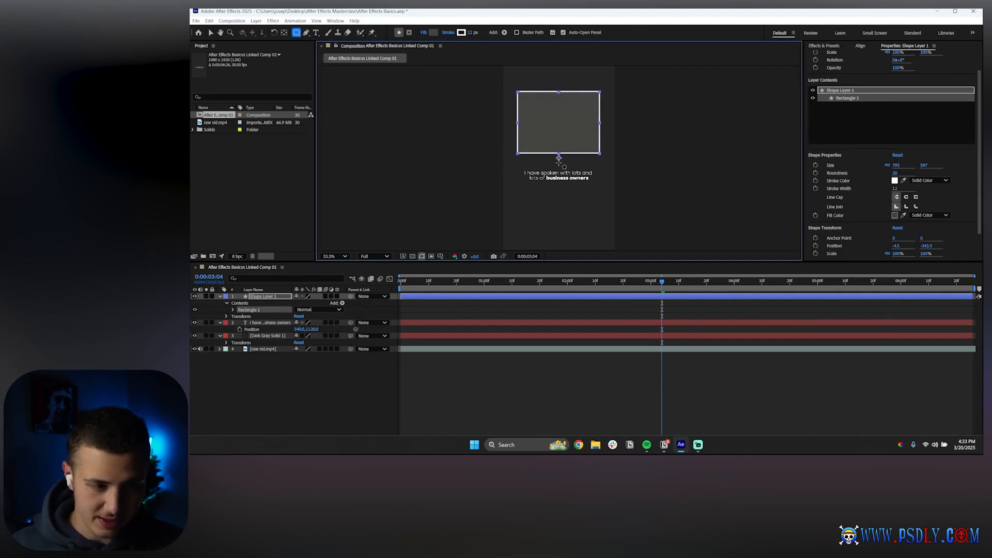
pyautogui.click(265, 377)
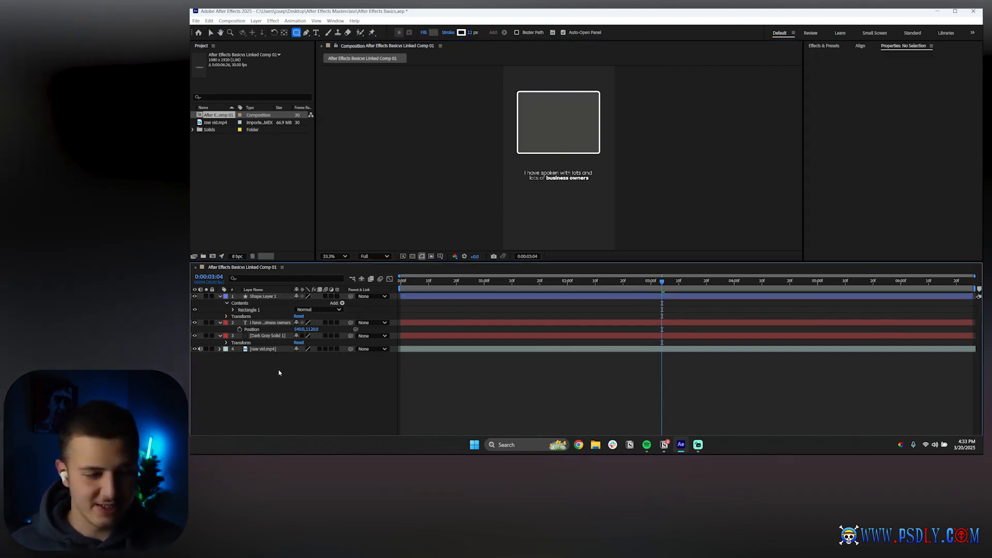
pyautogui.click(269, 290)
pyautogui.click(271, 296)
pyautogui.click(210, 33)
# Expand the Rectangle 1 group and delete its Rectangle Path 1
pyautogui.scroll(5, 545, 102)
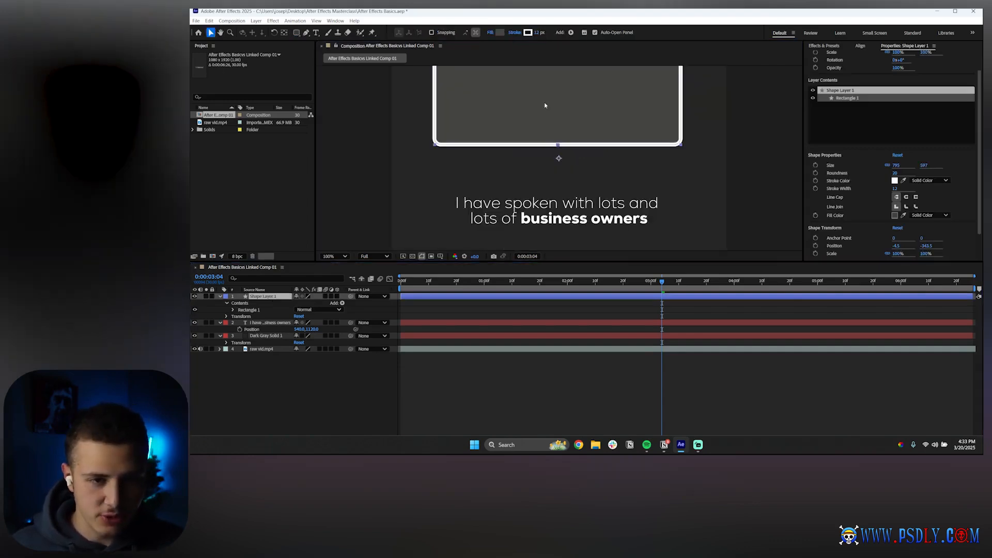
pyautogui.scroll(-6, 566, 150)
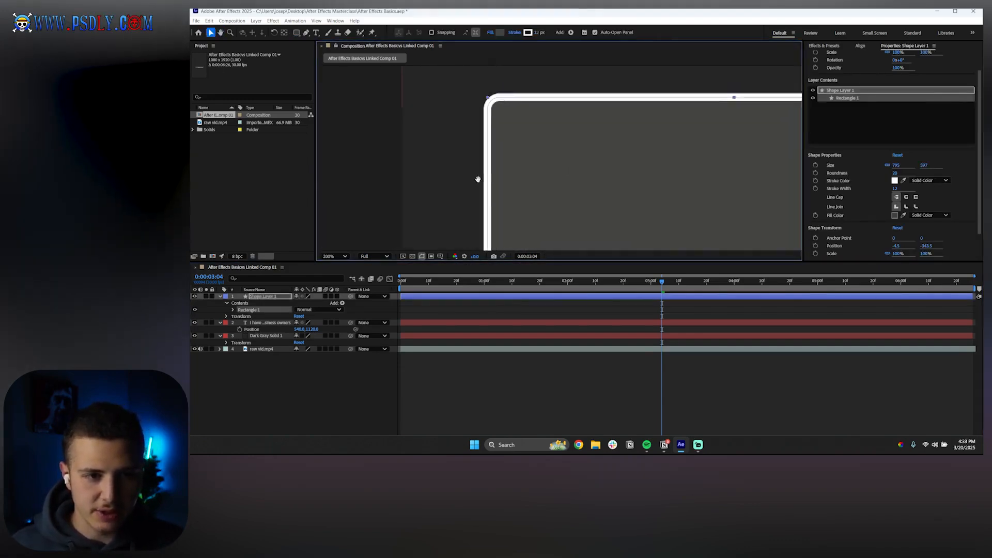
pyautogui.scroll(1, 565, 160)
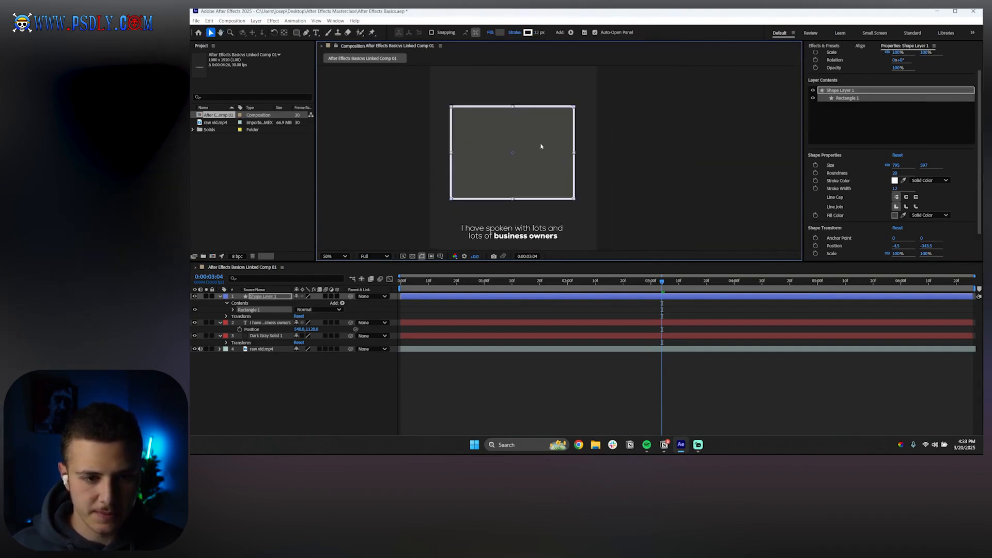
pyautogui.scroll(2, 517, 170)
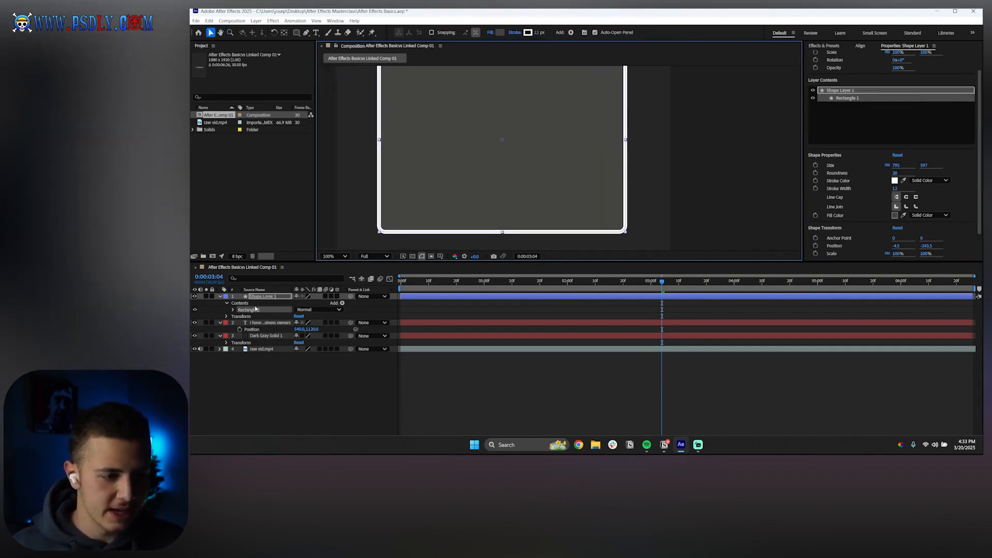
pyautogui.click(233, 310)
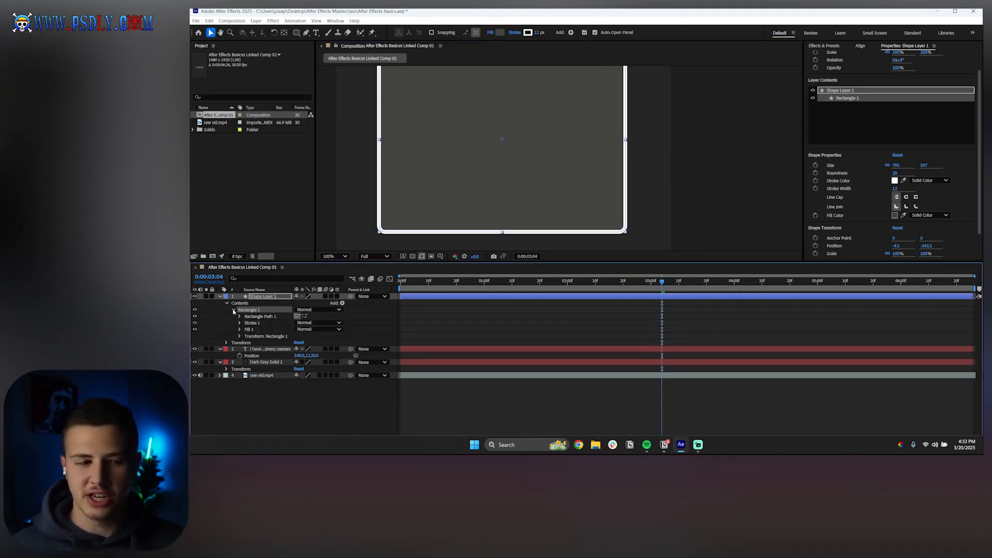
pyautogui.click(239, 316)
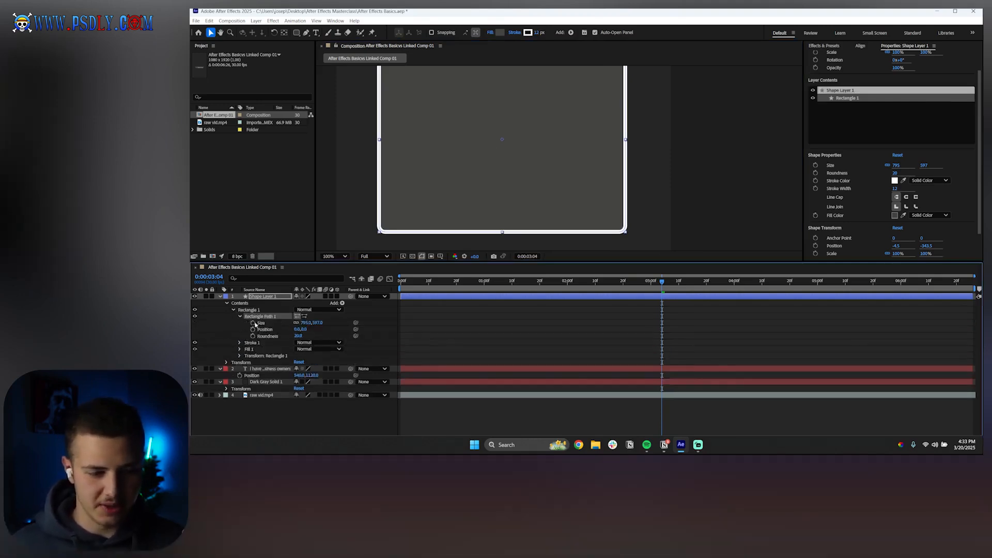
pyautogui.click(240, 317)
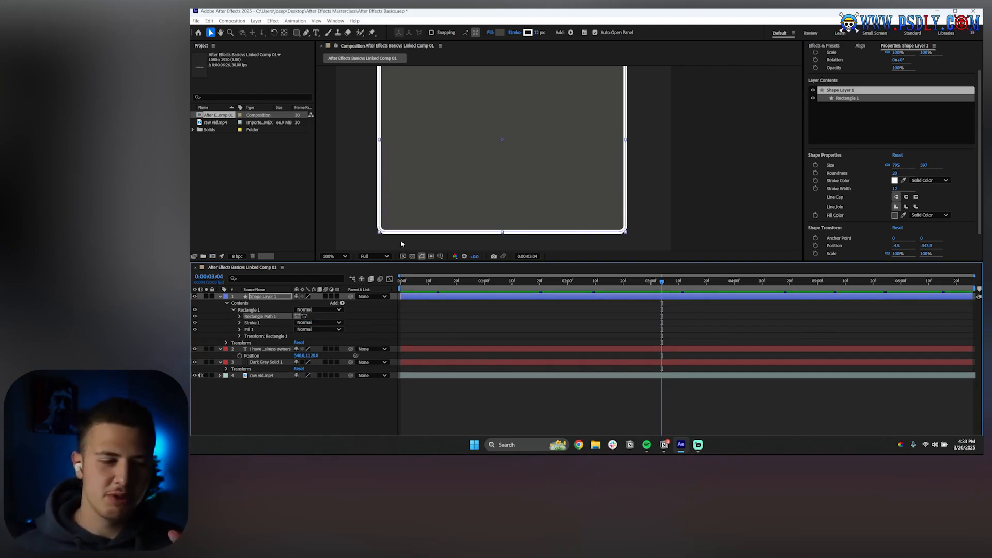
pyautogui.press('Delete')
# Delete the remaining Rectangle 1 group from the shape layer
pyautogui.click(256, 310)
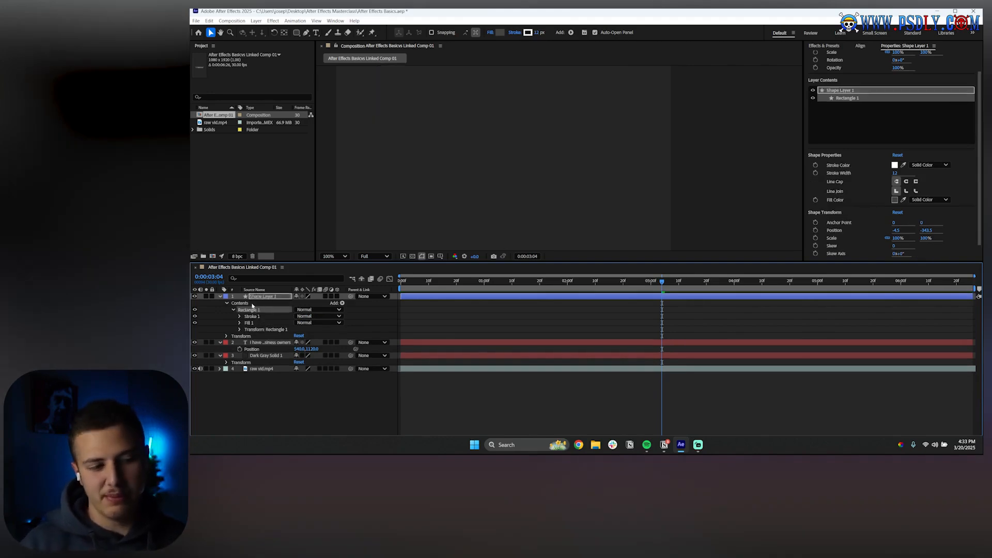
pyautogui.press('Delete')
pyautogui.scroll(-2, 473, 181)
pyautogui.press('space')
pyautogui.moveTo(473, 181); pyautogui.dragTo(488, 199)
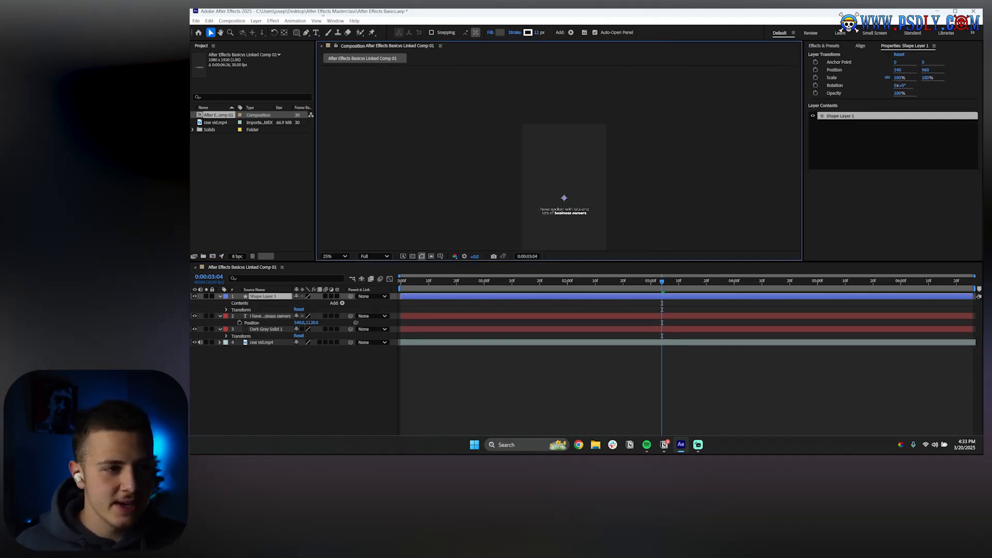
# Draw a circle about 614 px wide in the composition with the Ellipse tool
pyautogui.moveTo(296, 32); pyautogui.dragTo(320, 50)
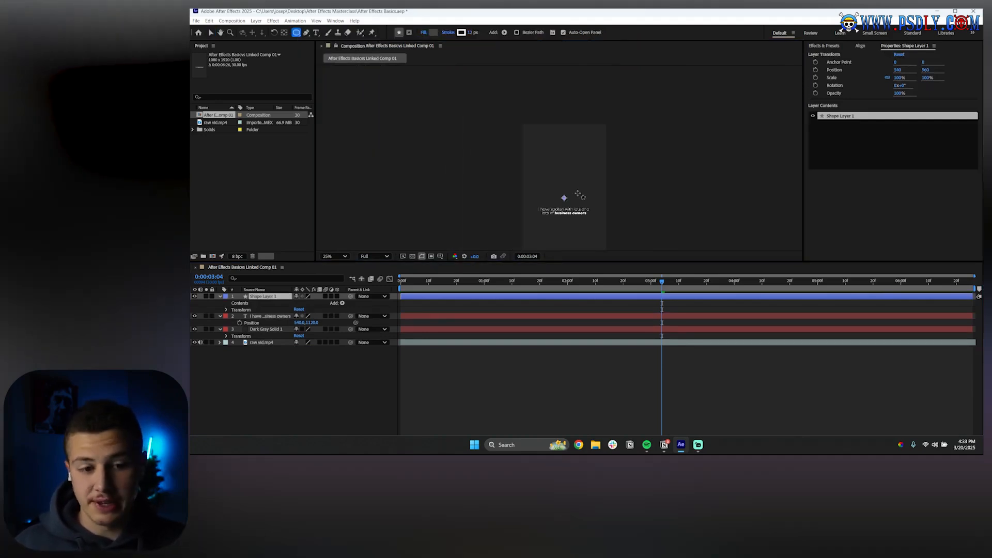
pyautogui.scroll(2, 565, 181)
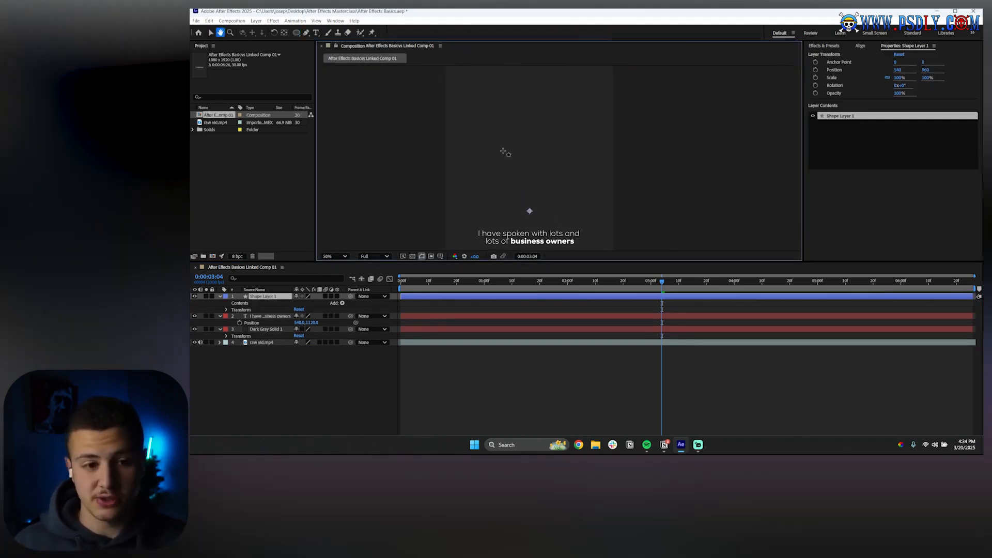
pyautogui.moveTo(470, 94); pyautogui.dragTo(531, 123)
pyautogui.hotkey('ctrl', 'z')
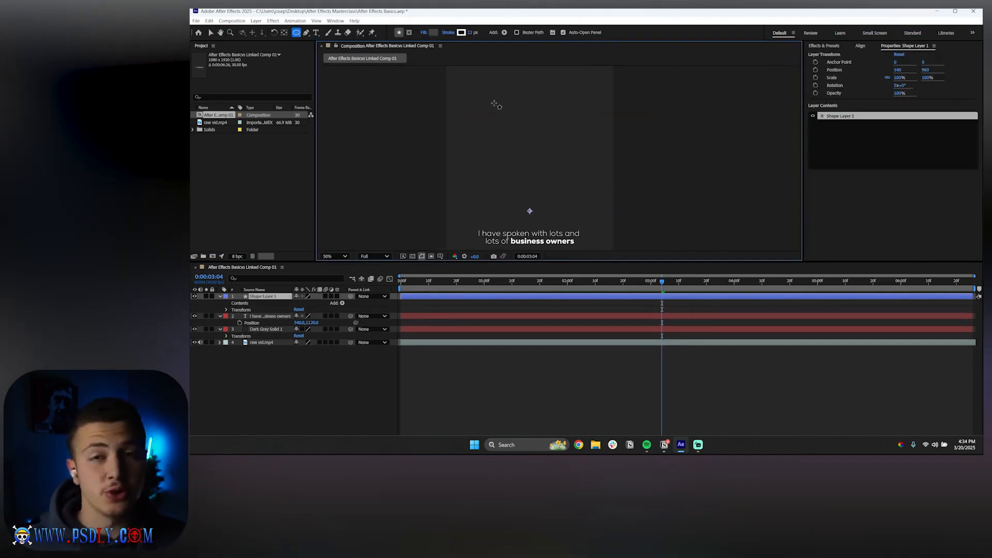
pyautogui.moveTo(479, 101); pyautogui.dragTo(575, 197)
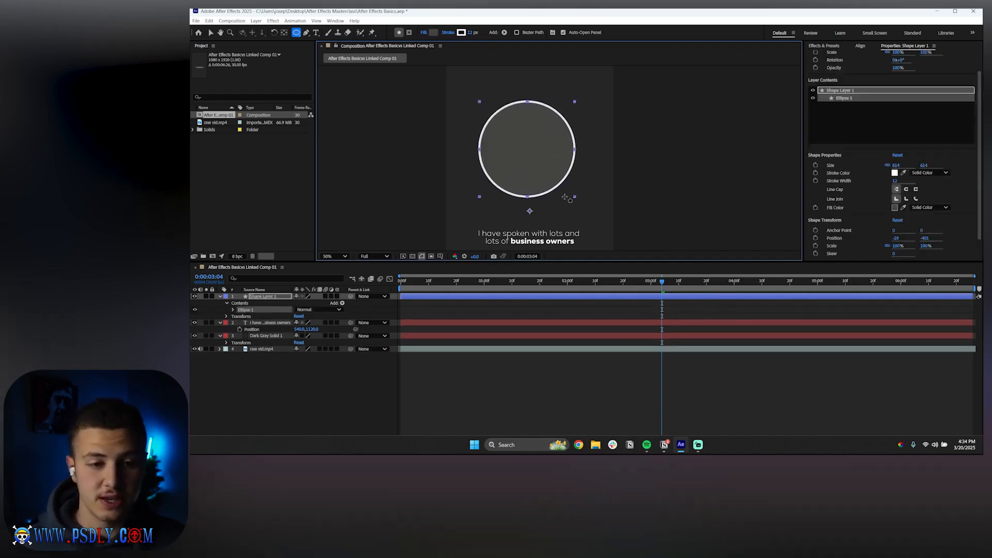
# Expand the Ellipse 1 group's Stroke 1 and set its Stroke Width to 4
pyautogui.click(234, 310)
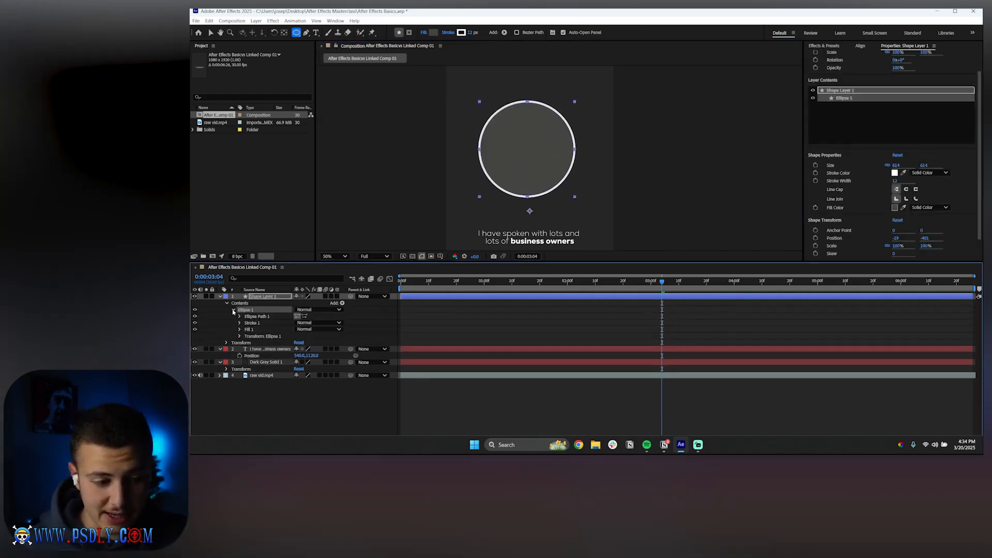
pyautogui.click(239, 323)
pyautogui.click(298, 349)
pyautogui.write('4')
pyautogui.press('Return')
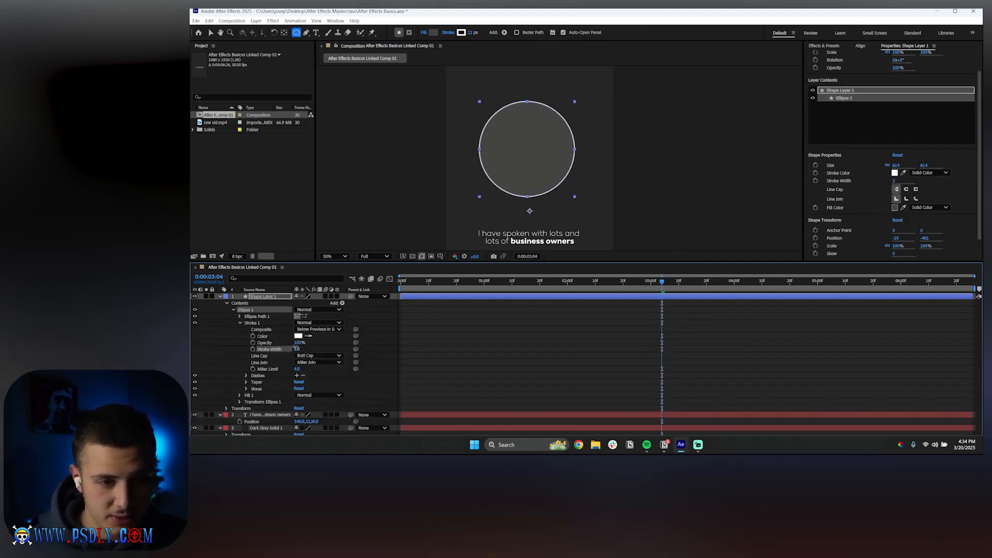
pyautogui.click(337, 348)
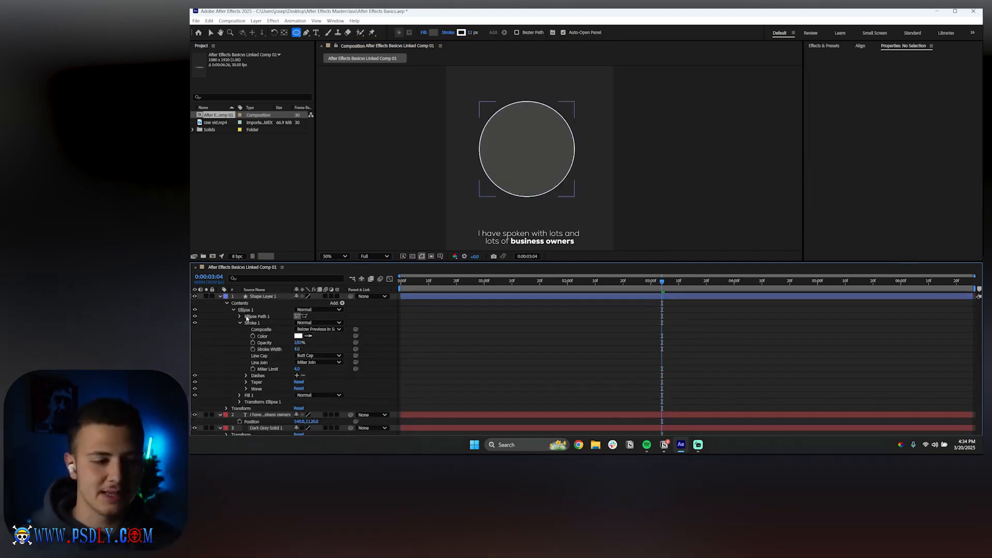
# Examine the Ellipse 1 group's Ellipse Path 1, Stroke 1 and Fill 1 properties
pyautogui.click(249, 316)
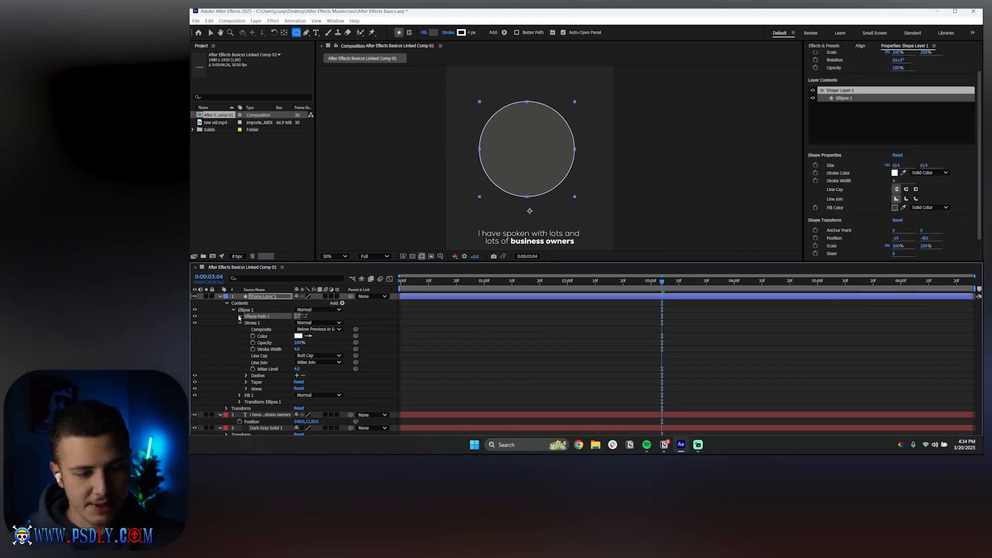
pyautogui.click(239, 317)
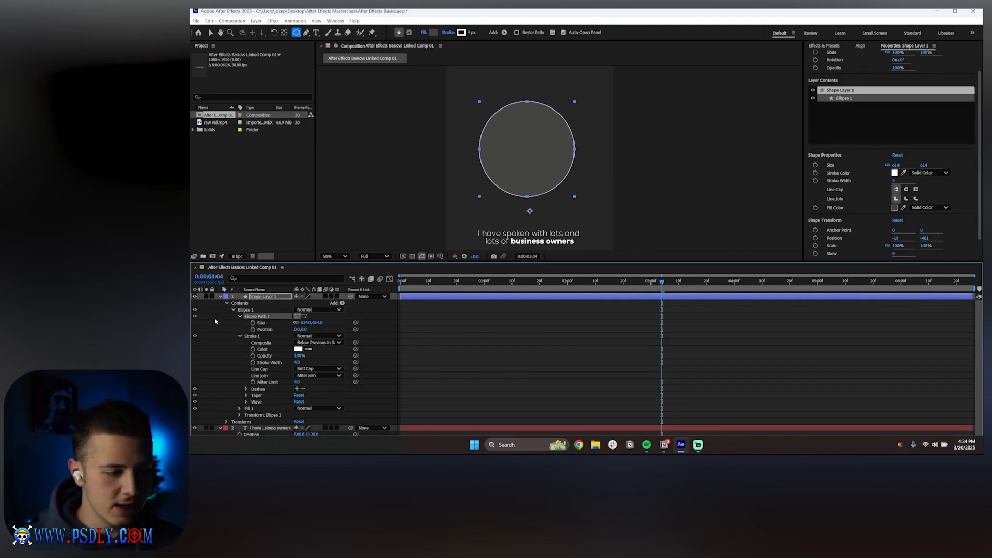
pyautogui.click(239, 316)
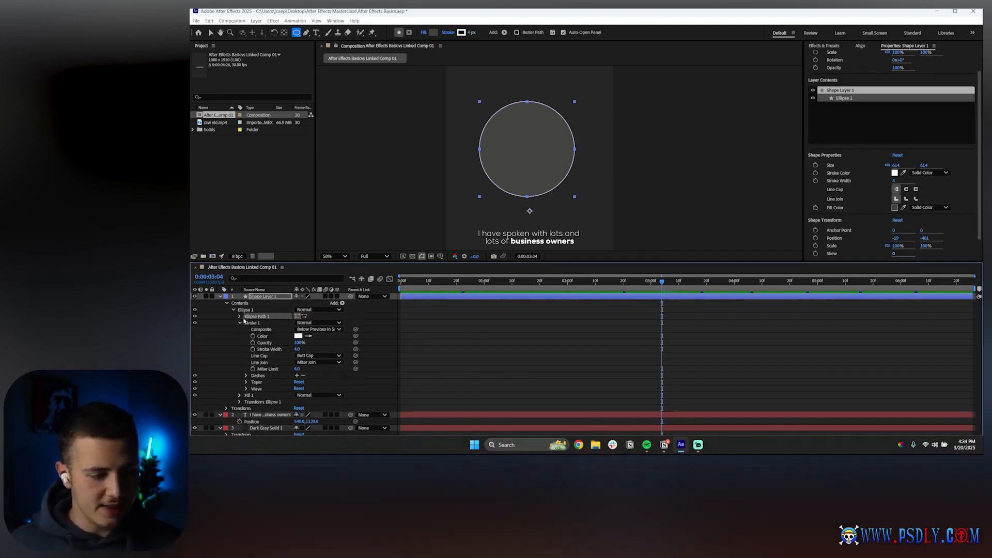
pyautogui.click(252, 323)
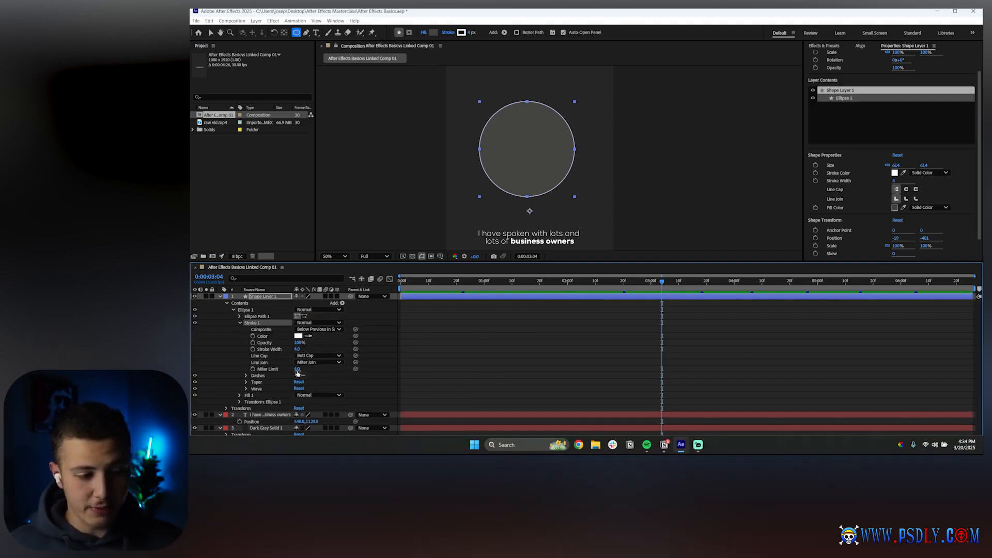
pyautogui.click(239, 322)
pyautogui.click(249, 330)
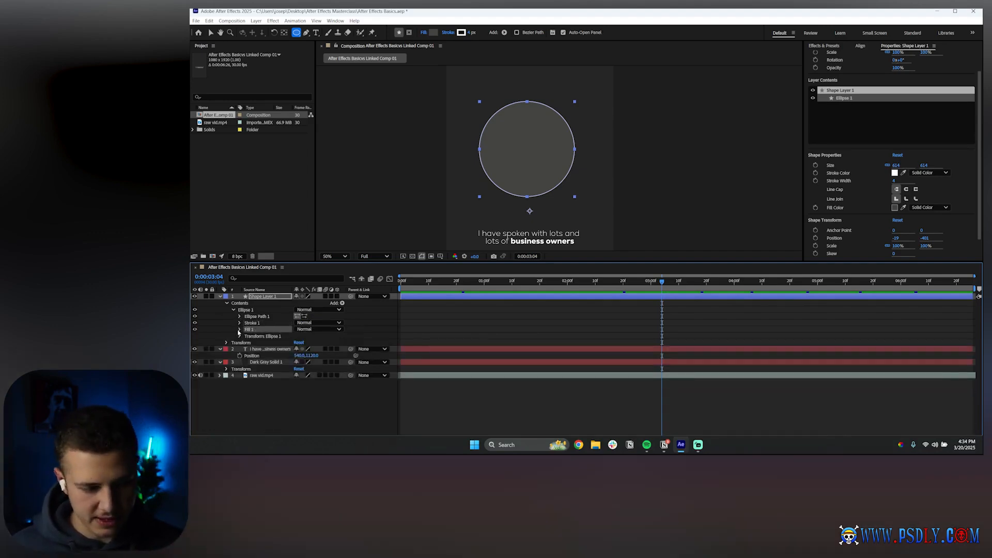
pyautogui.click(239, 329)
pyautogui.click(240, 330)
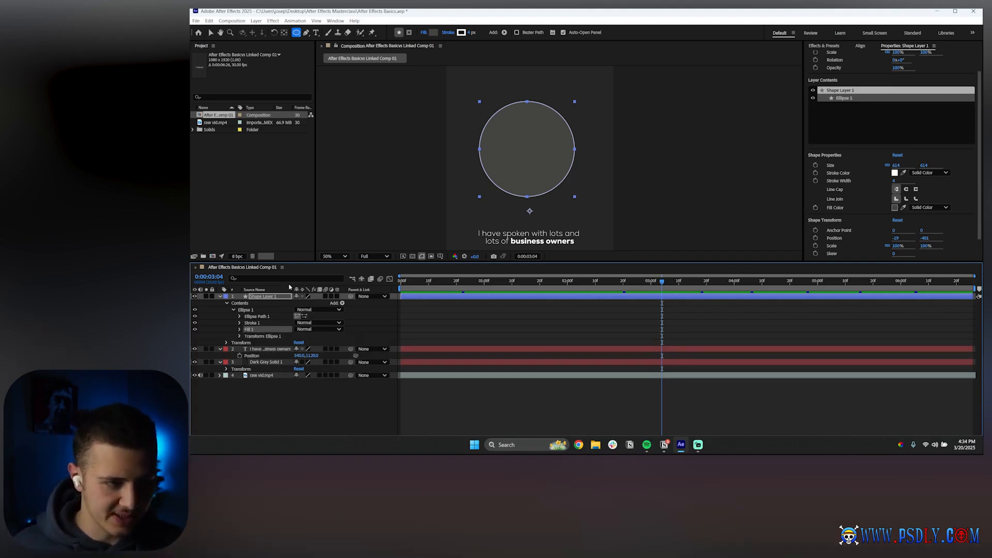
# Select the Ellipse 1 group and delete it from the shape layer
pyautogui.click(522, 326)
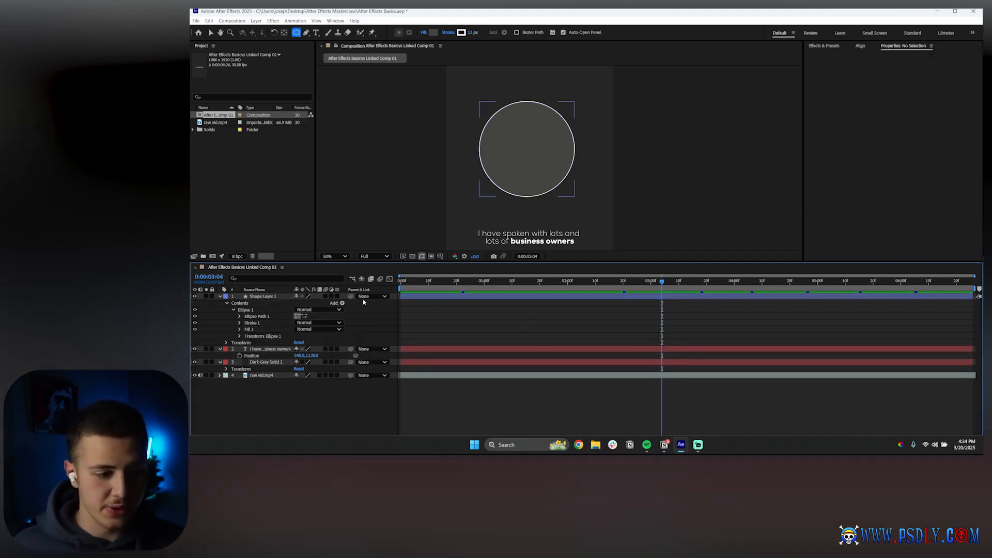
pyautogui.click(245, 310)
pyautogui.press('Delete')
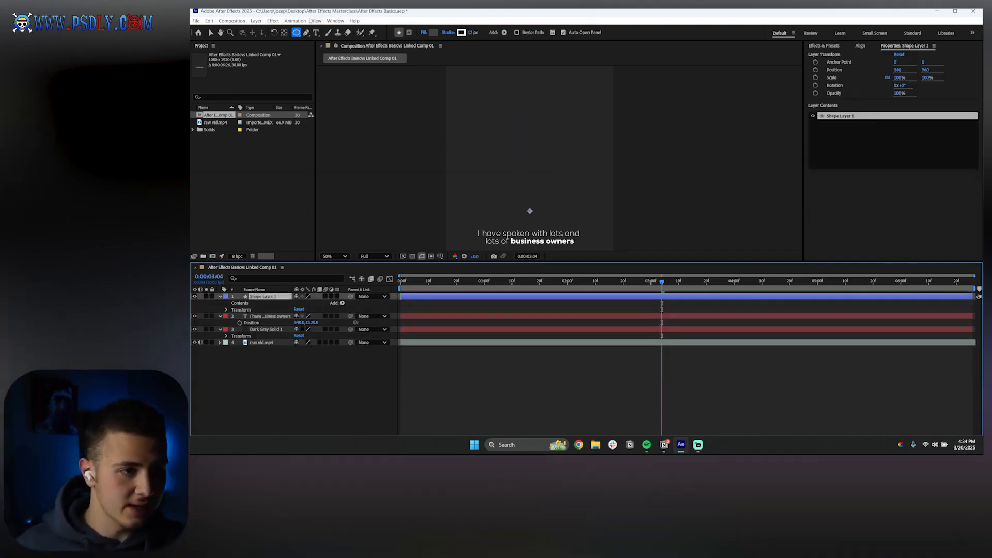
# Draw a pentagon in the composition with the Polygon tool
pyautogui.click(297, 34)
pyautogui.click(313, 58)
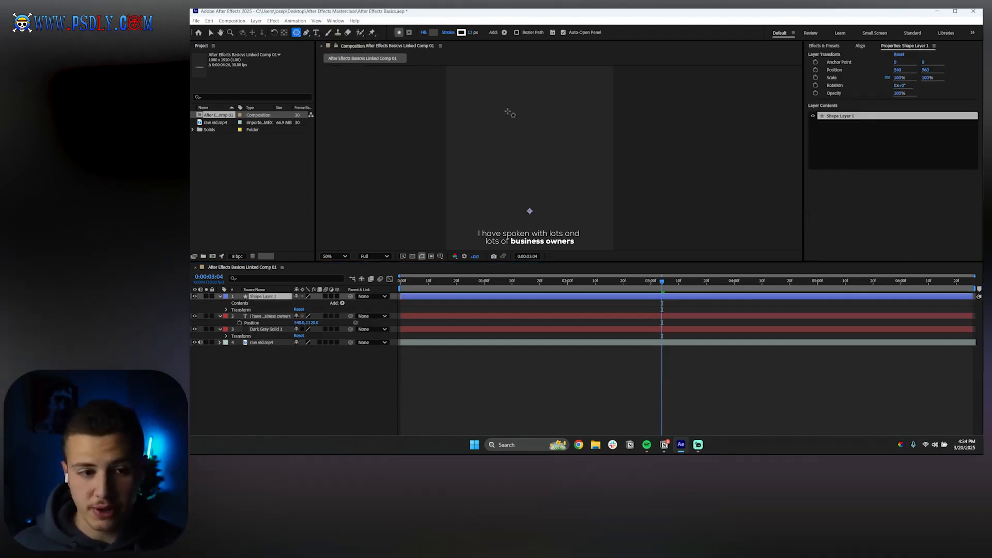
pyautogui.moveTo(461, 94)
pyautogui.mouseDown()
pyautogui.moveTo(514, 150)
pyautogui.moveTo(514, 138)
pyautogui.moveTo(474, 103)
pyautogui.moveTo(450, 105)
pyautogui.moveTo(452, 80)
pyautogui.moveTo(497, 130)
pyautogui.moveTo(495, 123)
pyautogui.moveTo(530, 138)
pyautogui.moveTo(505, 116)
pyautogui.moveTo(565, 167)
pyautogui.mouseUp()
pyautogui.hotkey('ctrl', 'z')
pyautogui.click(488, 305)
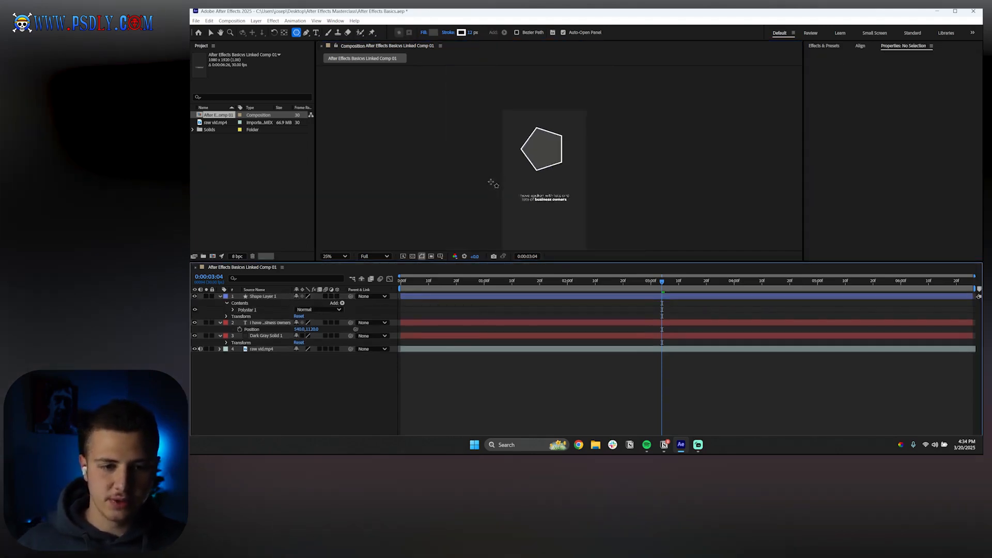
# Expand Polystar 1's Polystar Path 1 and set its Points to 3
pyautogui.click(247, 310)
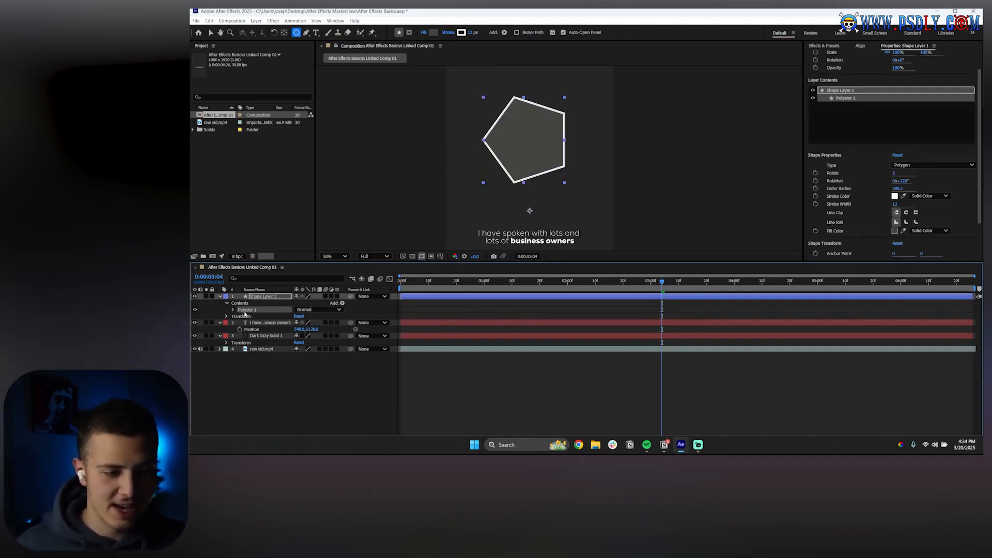
pyautogui.click(233, 310)
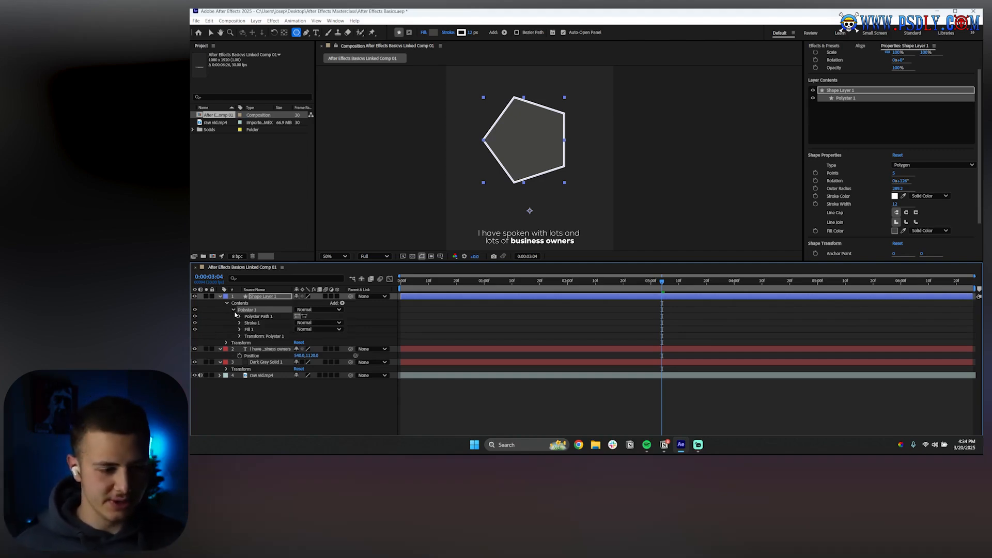
pyautogui.click(238, 316)
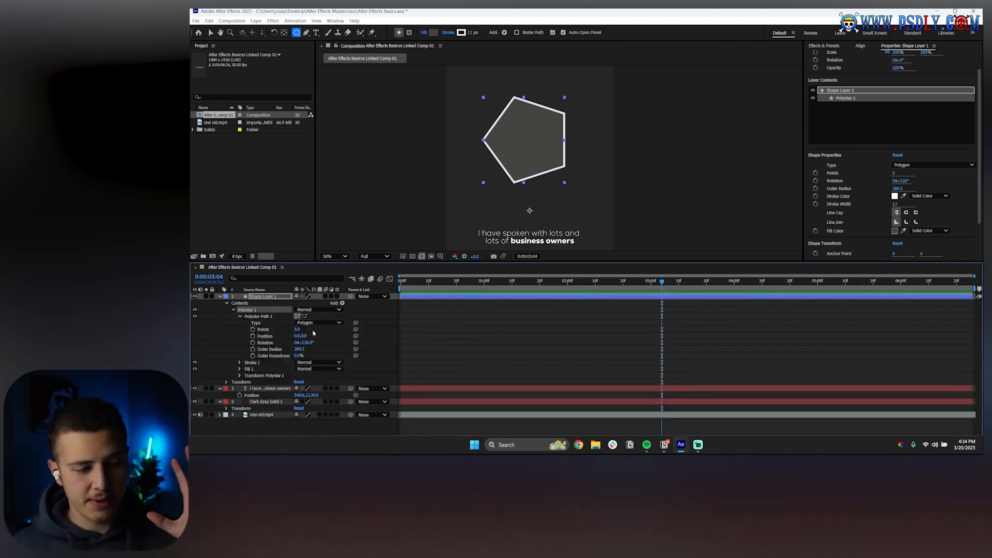
pyautogui.click(297, 331)
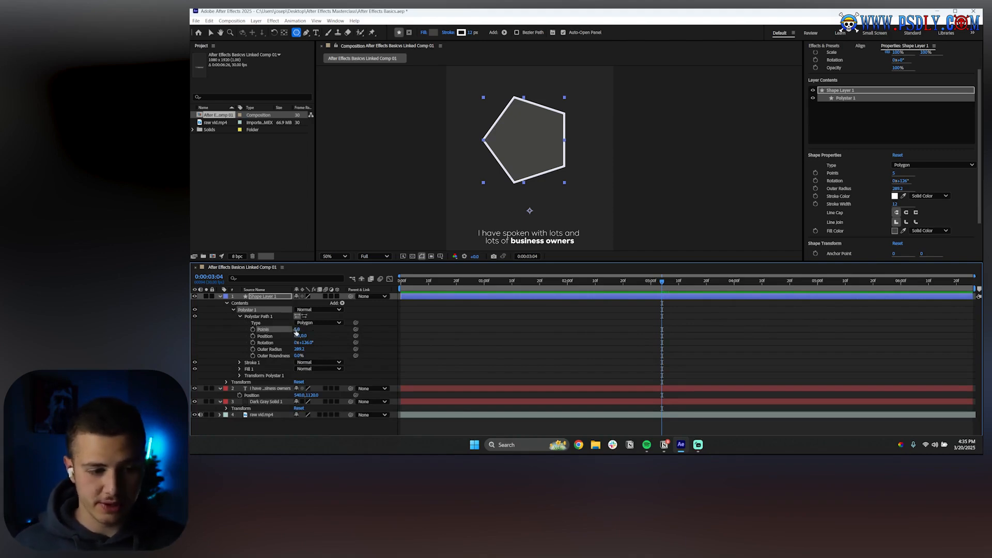
pyautogui.moveTo(297, 331)
pyautogui.mouseDown()
pyautogui.moveTo(357, 331)
pyautogui.moveTo(287, 329)
pyautogui.moveTo(298, 331)
pyautogui.mouseUp()
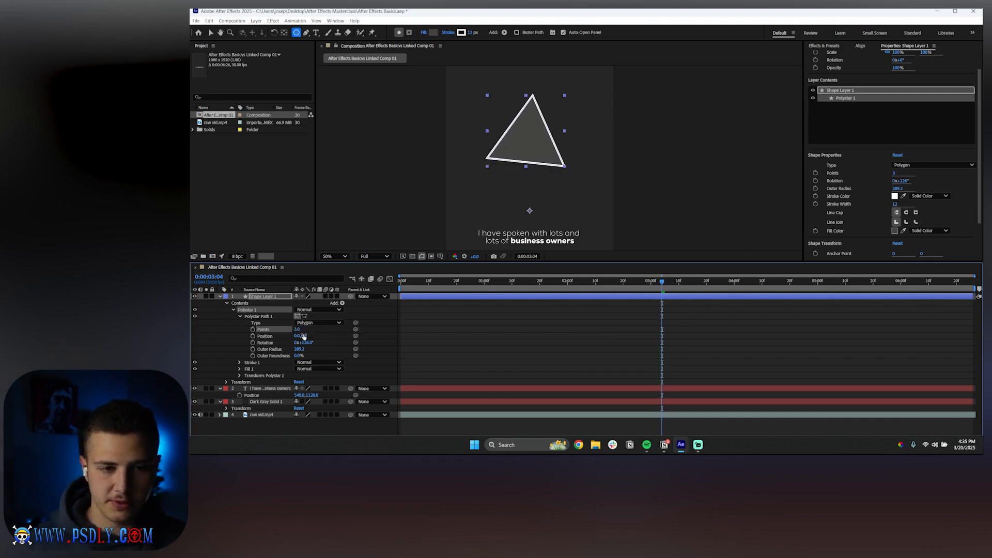
pyautogui.click(453, 327)
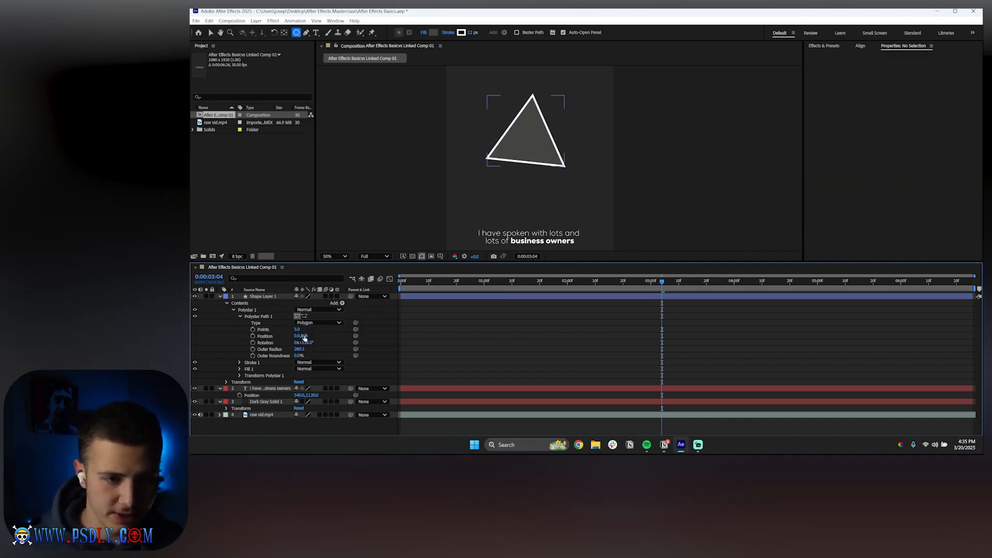
# Scrub Polystar 1's Points value higher, then undo the changes
pyautogui.moveTo(304, 336); pyautogui.dragTo(371, 361)
pyautogui.hotkey('ctrl', 'z')
pyautogui.hotkey('ctrl', 'z')
pyautogui.hotkey('ctrl', 'z')
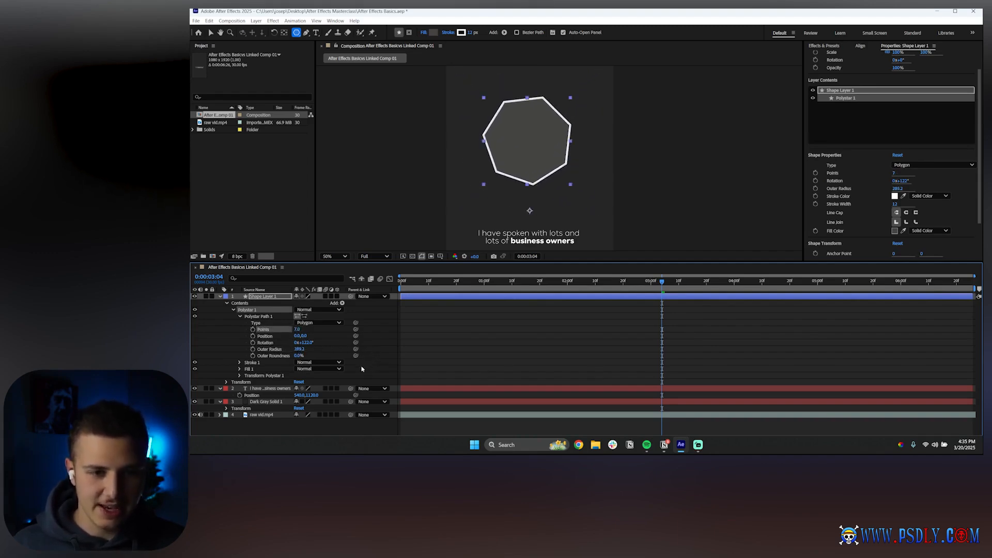
pyautogui.hotkey('ctrl', 'z')
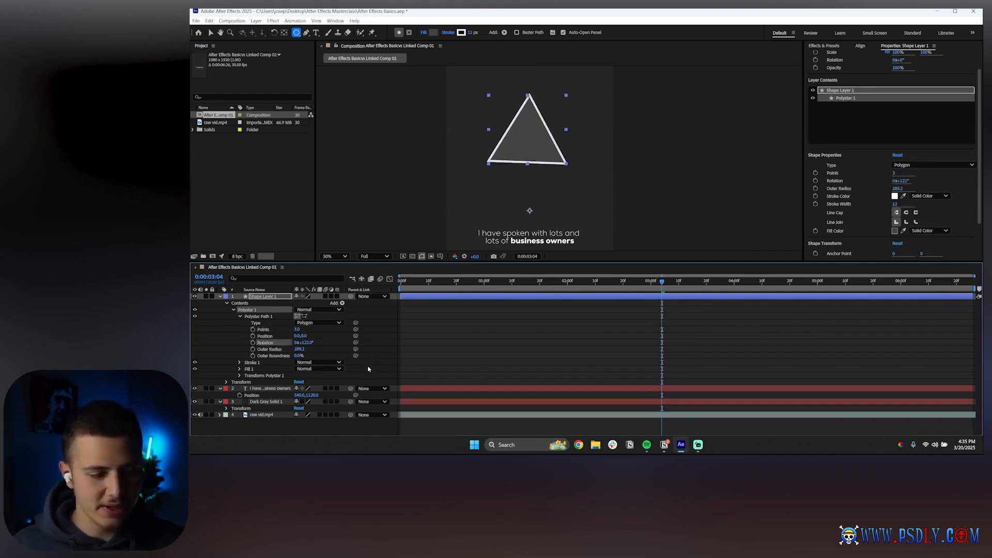
# Try raising the polygon's Outer Roundness to about 725% and scrubbing the layer's Scale, undoing both changes
pyautogui.click(278, 356)
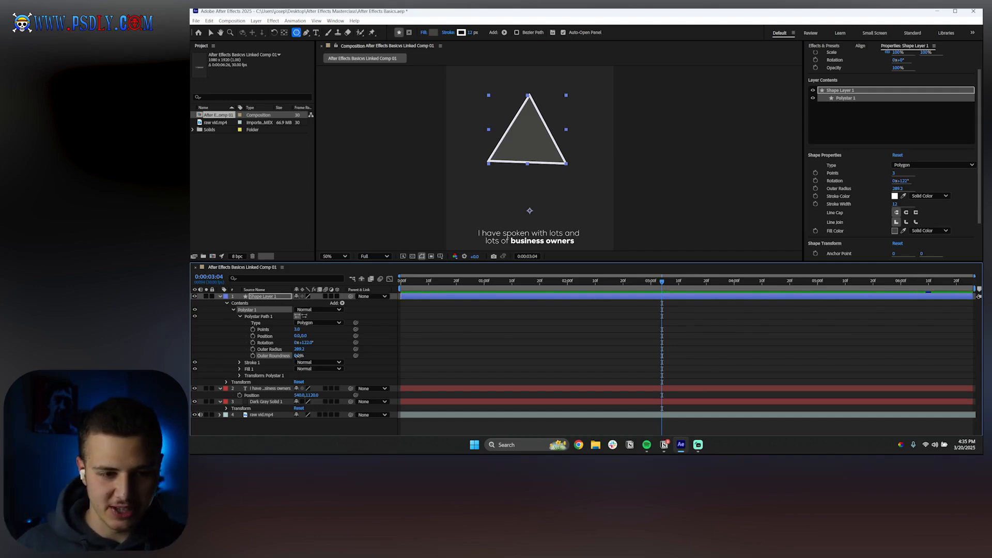
pyautogui.moveTo(298, 355); pyautogui.dragTo(605, 386)
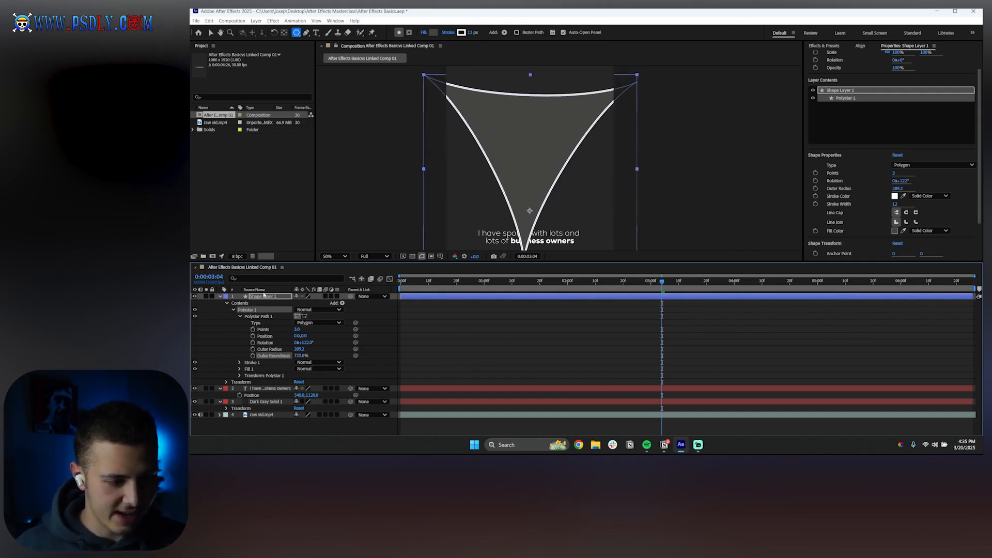
pyautogui.click(263, 296)
pyautogui.press('s')
pyautogui.moveTo(306, 303); pyautogui.dragTo(281, 303)
pyautogui.hotkey('ctrl', 'z')
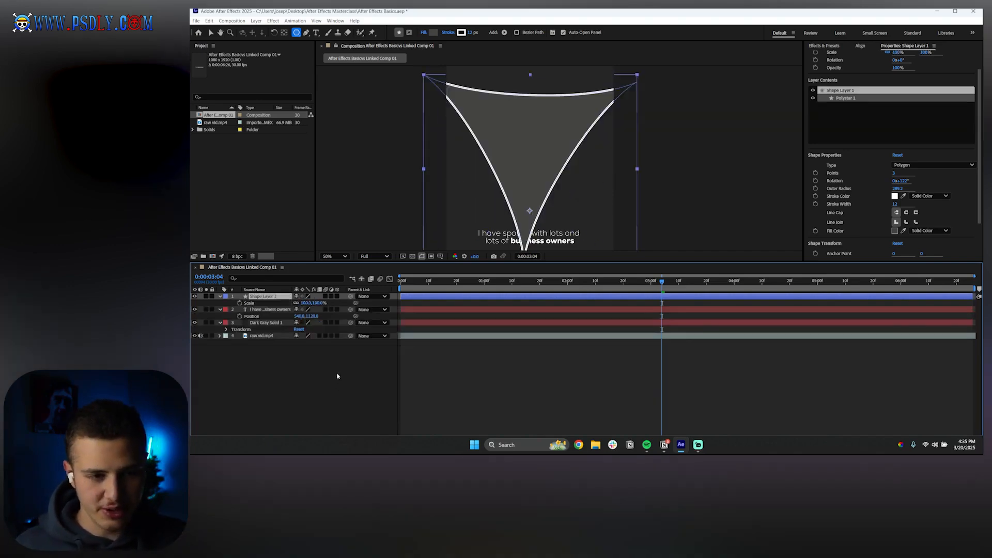
pyautogui.hotkey('ctrl', 'z')
# Expand Shape Layer 1's contents and examine Polystar 1's path, Stroke 1, Fill 1 and Transform groups
pyautogui.click(220, 296)
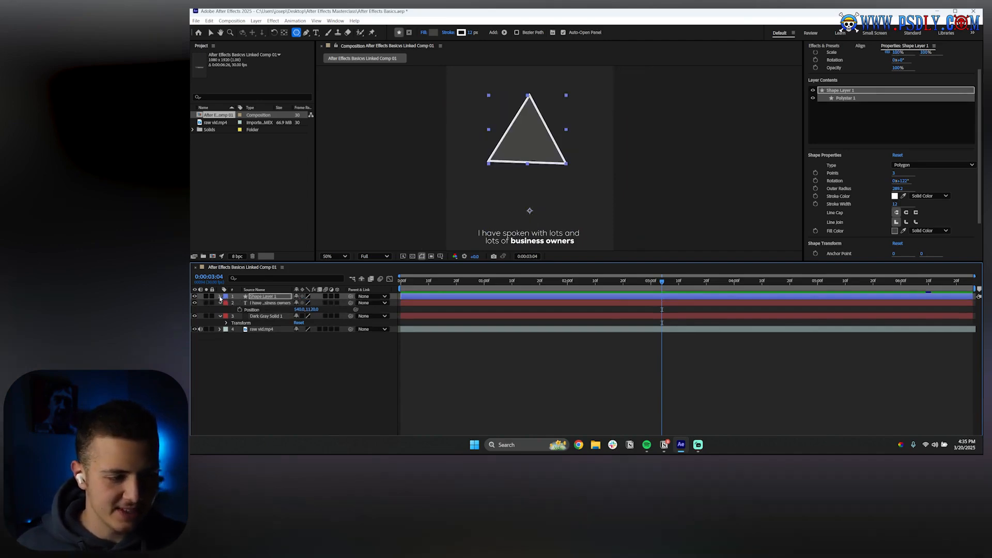
pyautogui.click(220, 296)
pyautogui.click(226, 310)
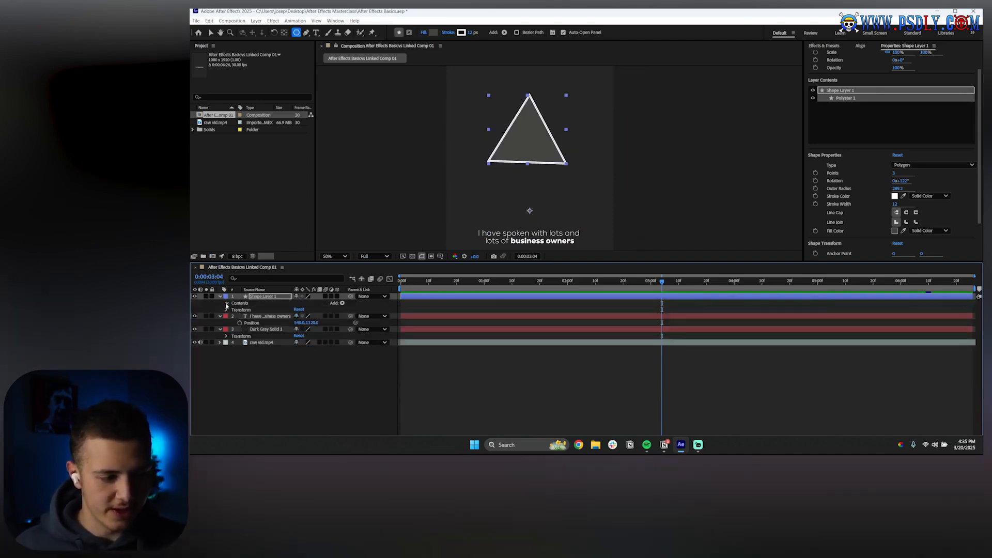
pyautogui.click(226, 303)
pyautogui.click(233, 310)
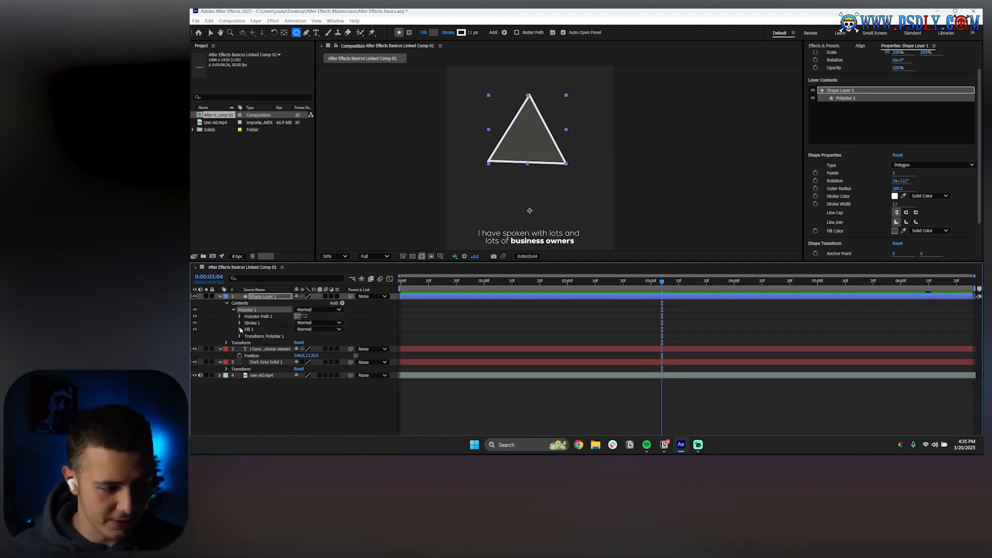
pyautogui.click(239, 323)
pyautogui.click(239, 322)
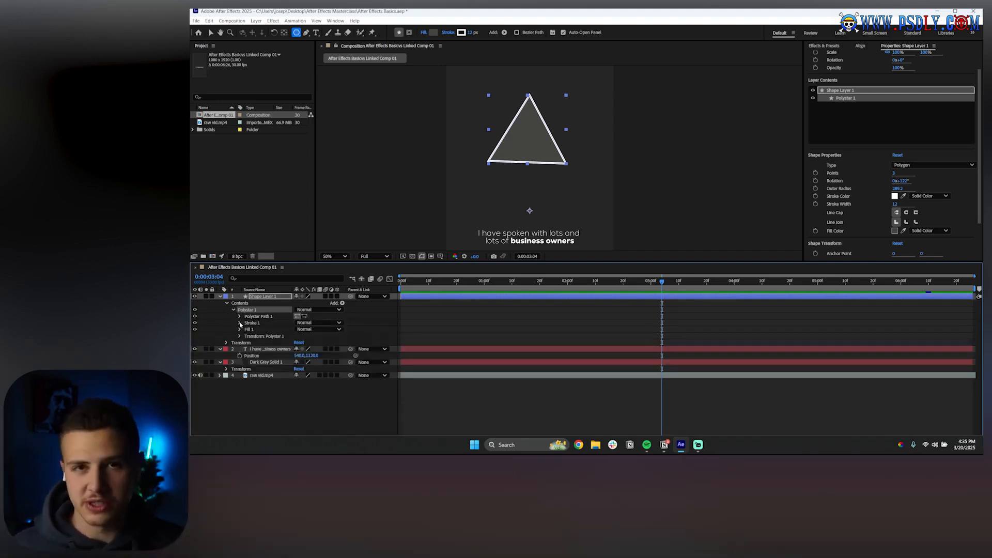
pyautogui.click(240, 329)
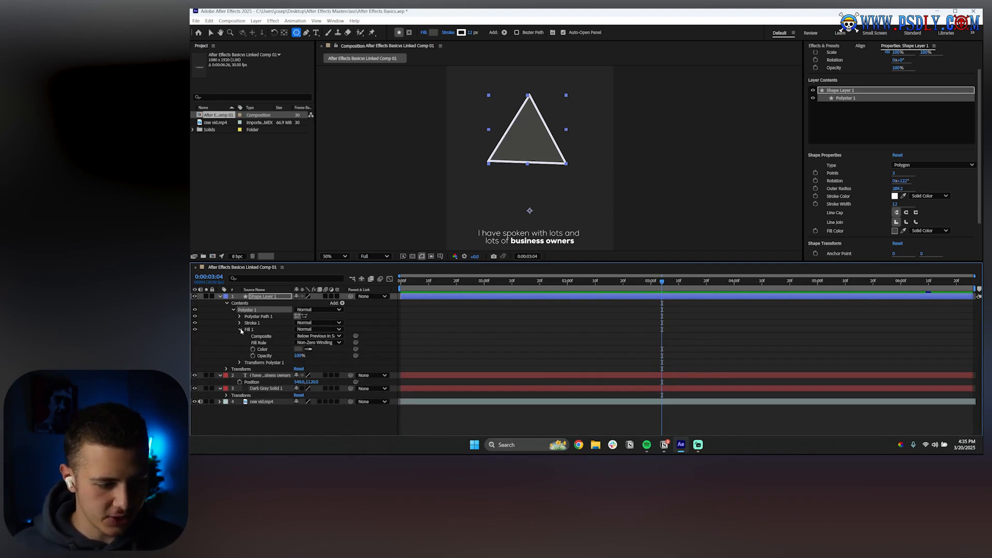
pyautogui.click(240, 330)
pyautogui.click(239, 337)
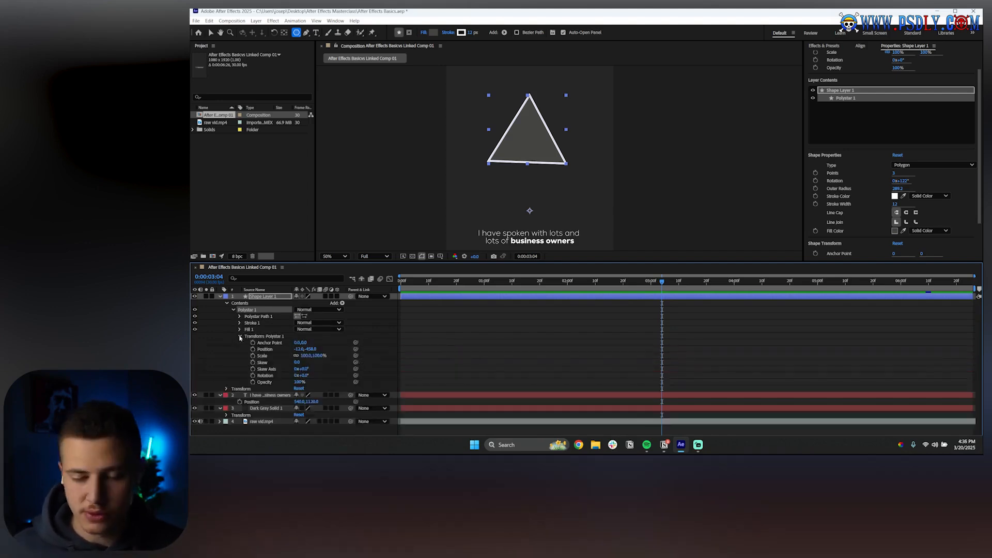
pyautogui.click(240, 337)
# Select the Polystar 1 group and delete it from the shape layer
pyautogui.click(254, 323)
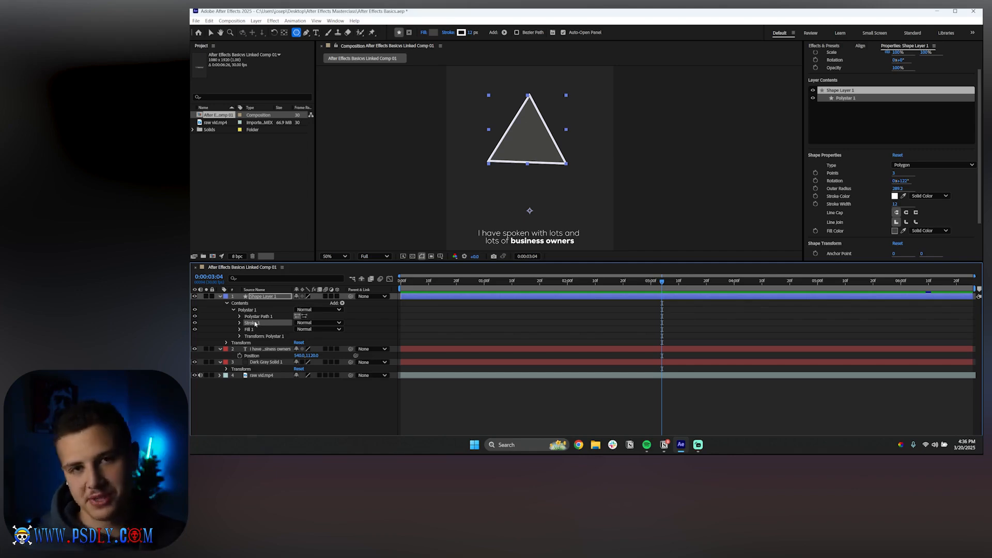
pyautogui.click(247, 310)
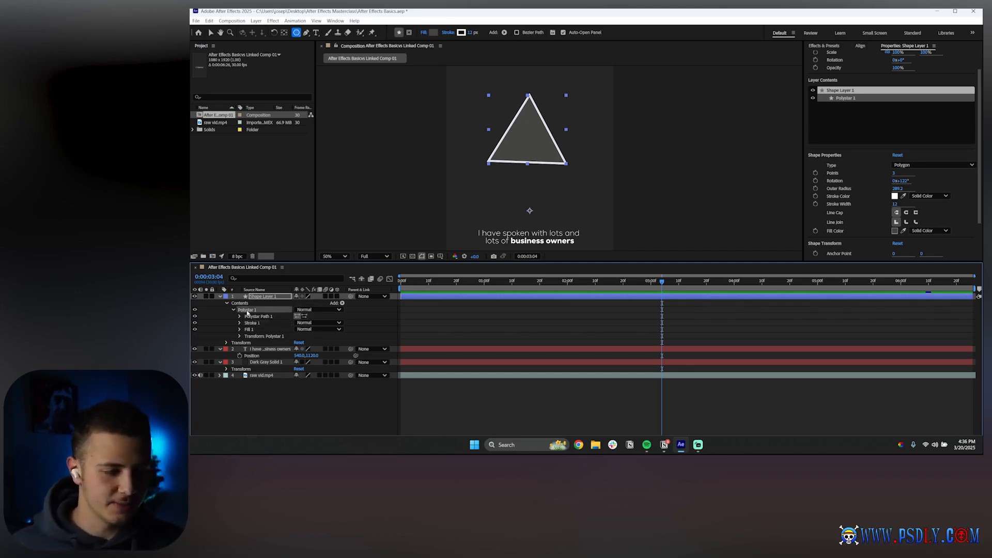
pyautogui.press('Delete')
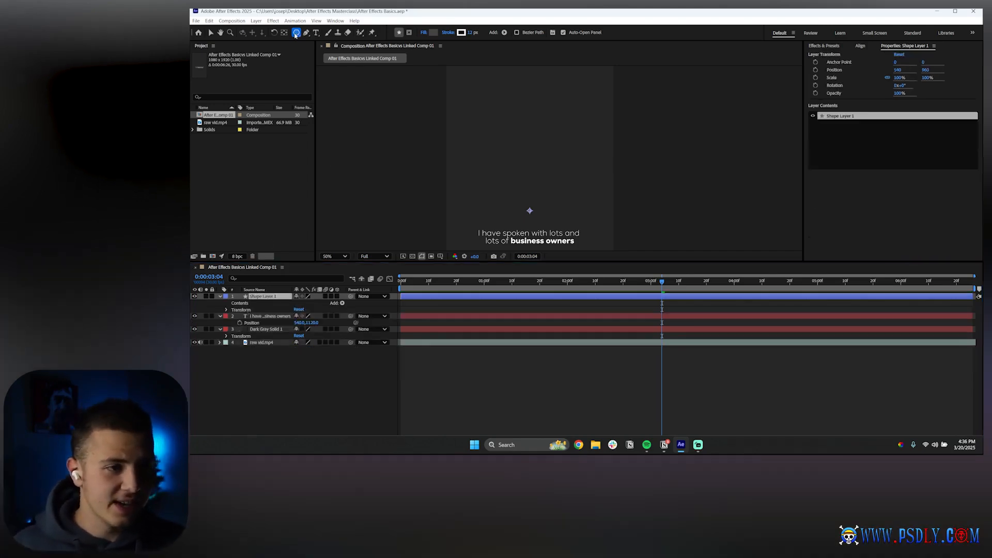
# Draw a star in the composition with the Star tool
pyautogui.moveTo(296, 32); pyautogui.dragTo(312, 68)
pyautogui.moveTo(500, 124); pyautogui.dragTo(520, 142)
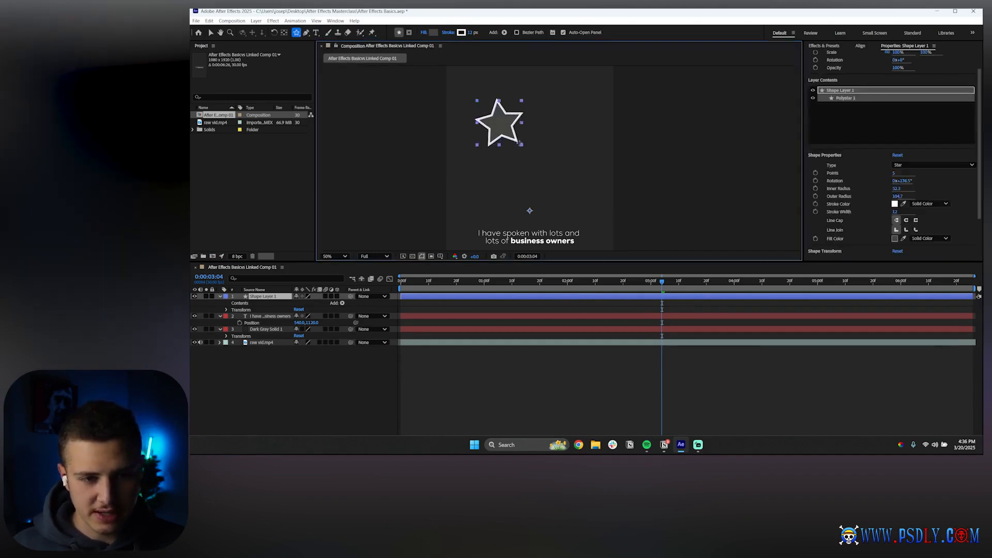
# Expand the star's Polystar Path 1, set its Points to 8, then delete the star group
pyautogui.click(233, 310)
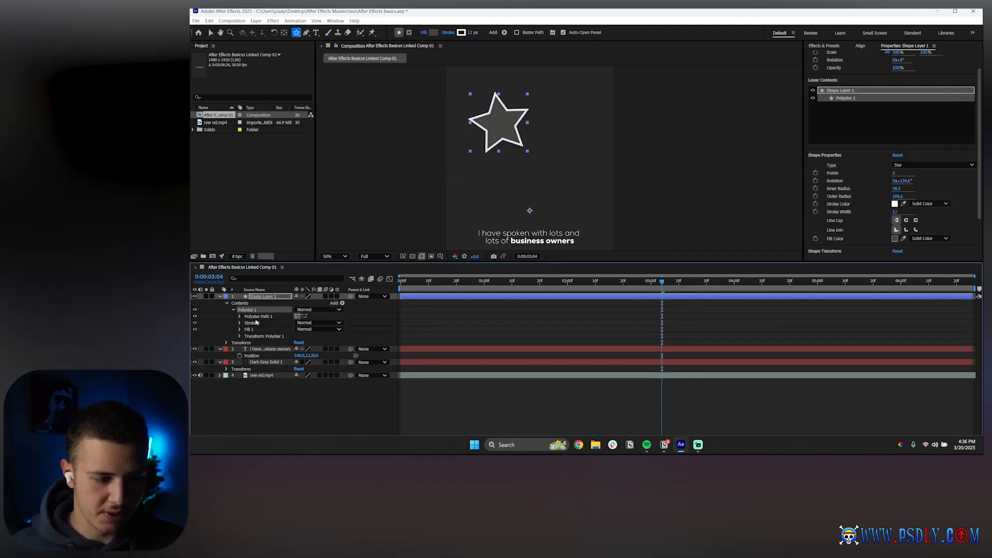
pyautogui.click(239, 317)
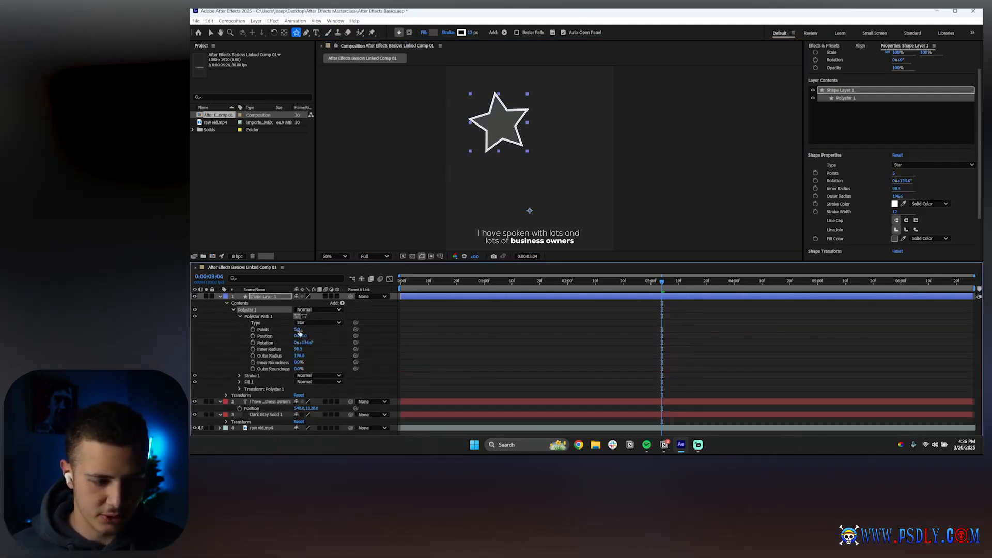
pyautogui.moveTo(296, 329); pyautogui.dragTo(296, 329)
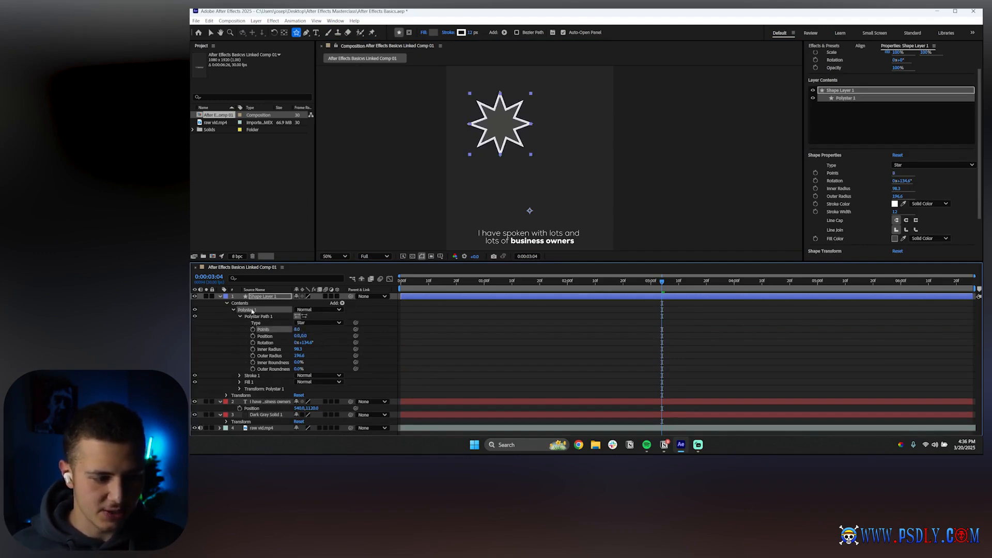
pyautogui.press('Delete')
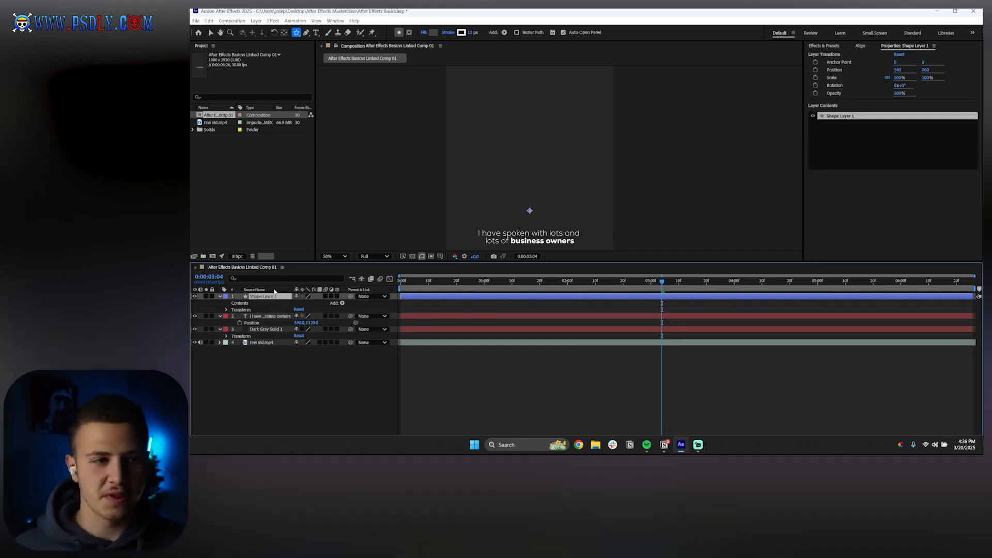
# Draw a closed five-point shape with the Pen tool and deselect the layer
pyautogui.click(306, 32)
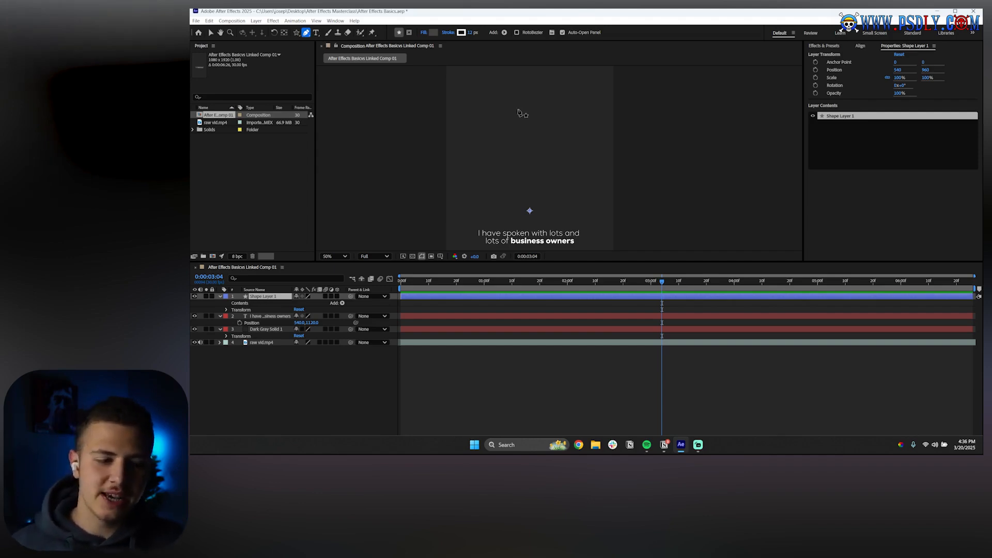
pyautogui.click(482, 93)
pyautogui.click(595, 138)
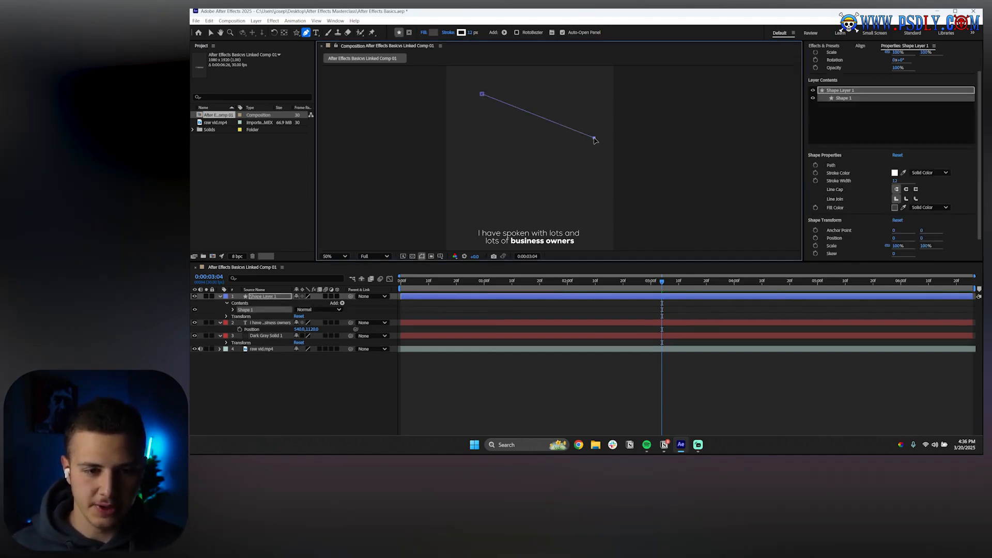
pyautogui.click(579, 191)
pyautogui.click(492, 120)
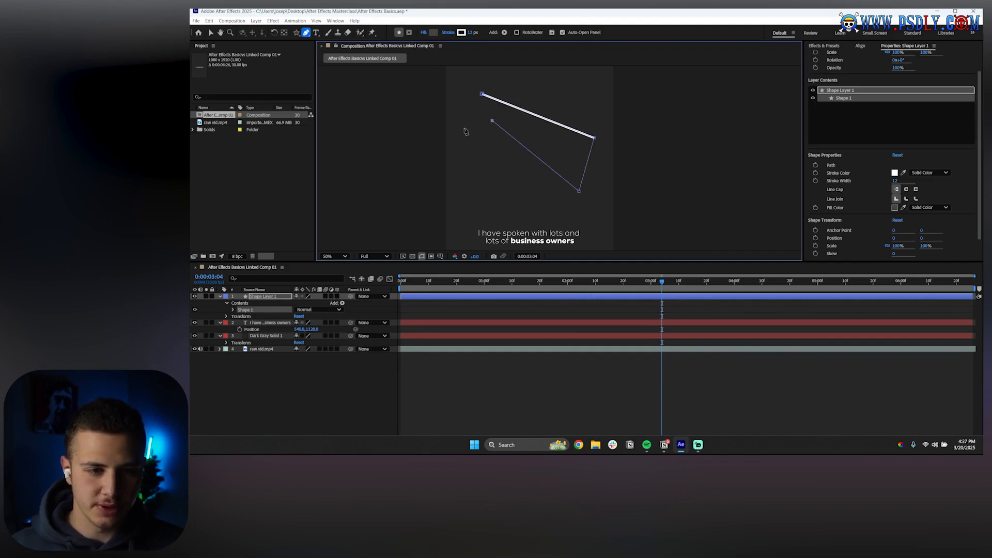
pyautogui.click(464, 128)
pyautogui.click(481, 94)
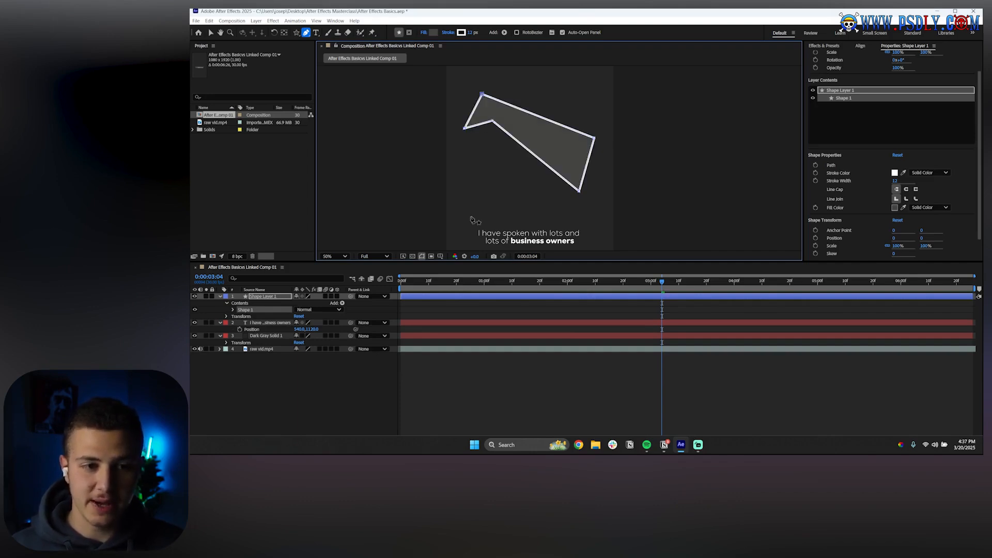
pyautogui.click(349, 377)
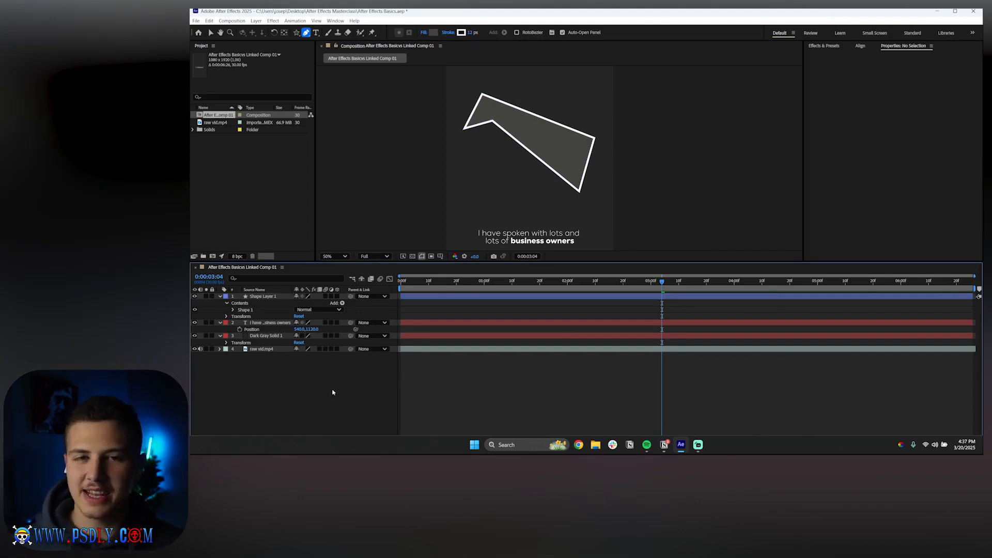
# Expand Shape 1's Path 1 and move the shape's inner notch vertex down to the lower left with the Selection tool
pyautogui.click(237, 304)
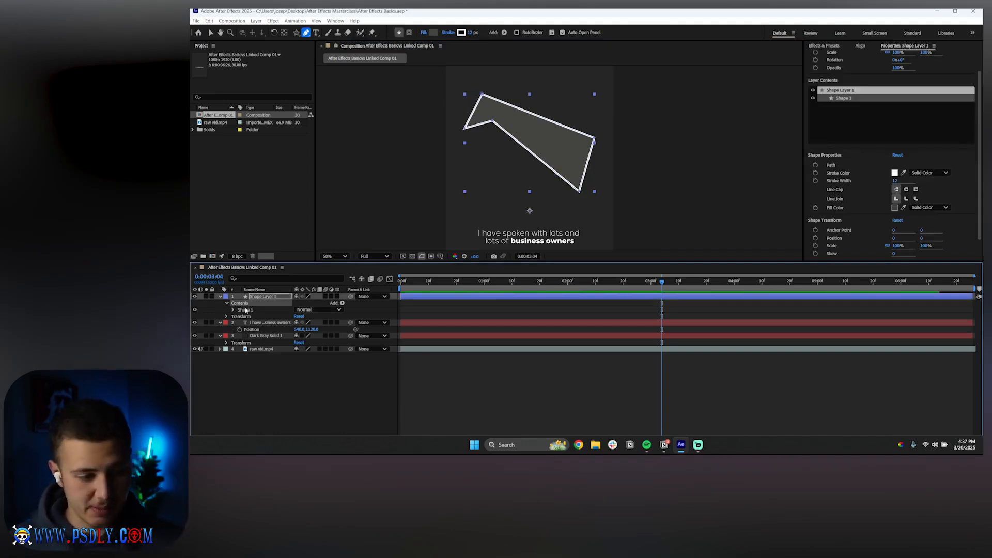
pyautogui.click(239, 310)
pyautogui.click(232, 310)
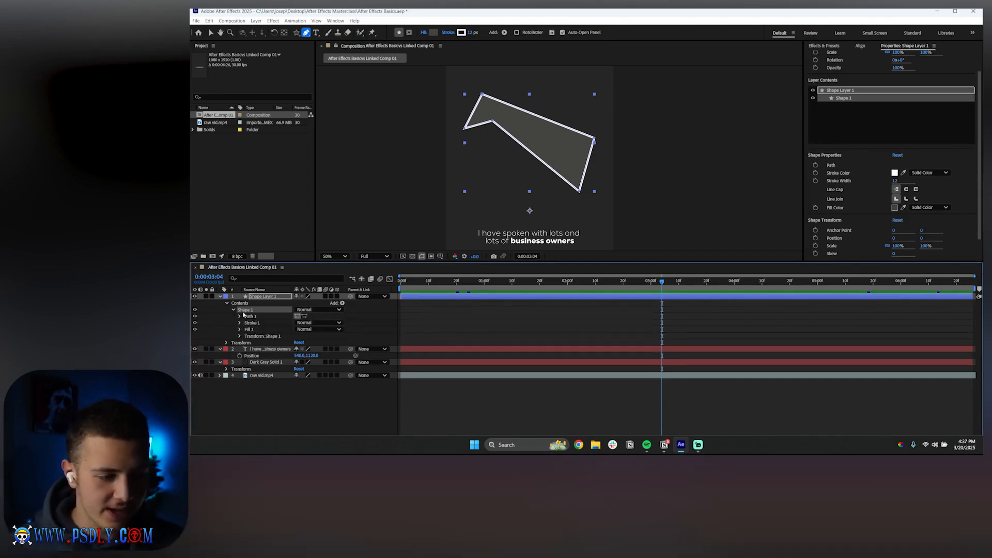
pyautogui.click(241, 317)
pyautogui.click(240, 317)
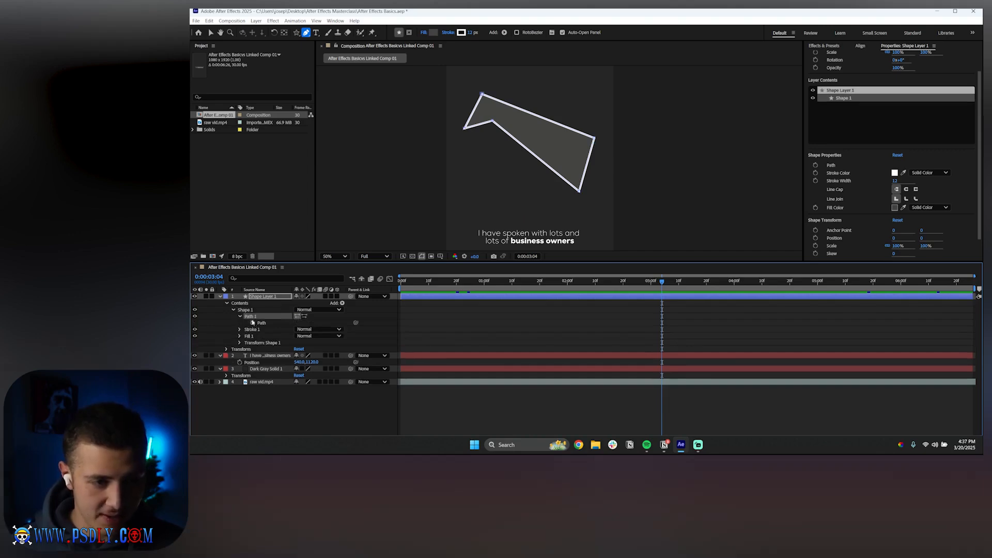
pyautogui.click(211, 34)
pyautogui.moveTo(493, 123); pyautogui.dragTo(467, 185)
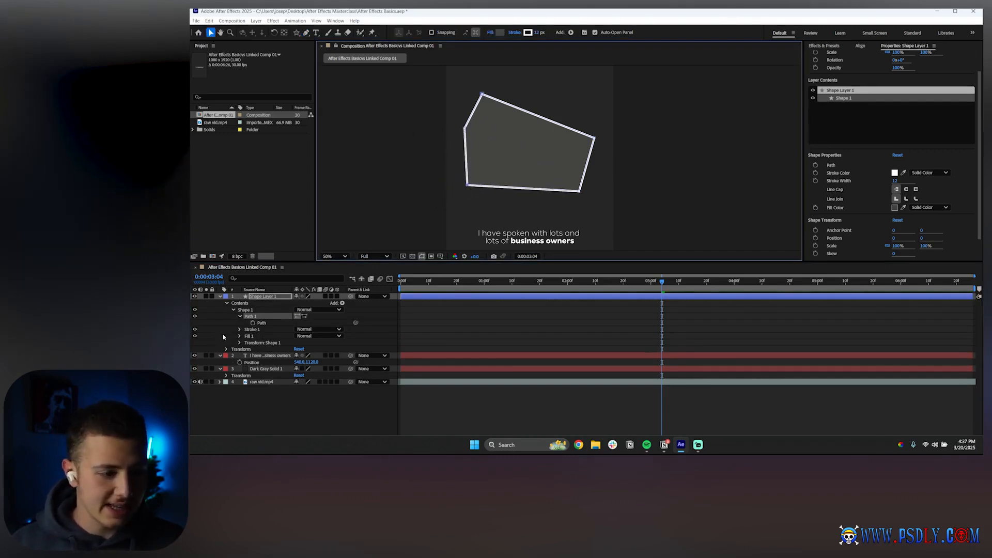
# Examine Shape 1's Stroke 1, Fill 1 and Transform properties
pyautogui.click(240, 317)
pyautogui.click(239, 323)
pyautogui.click(268, 323)
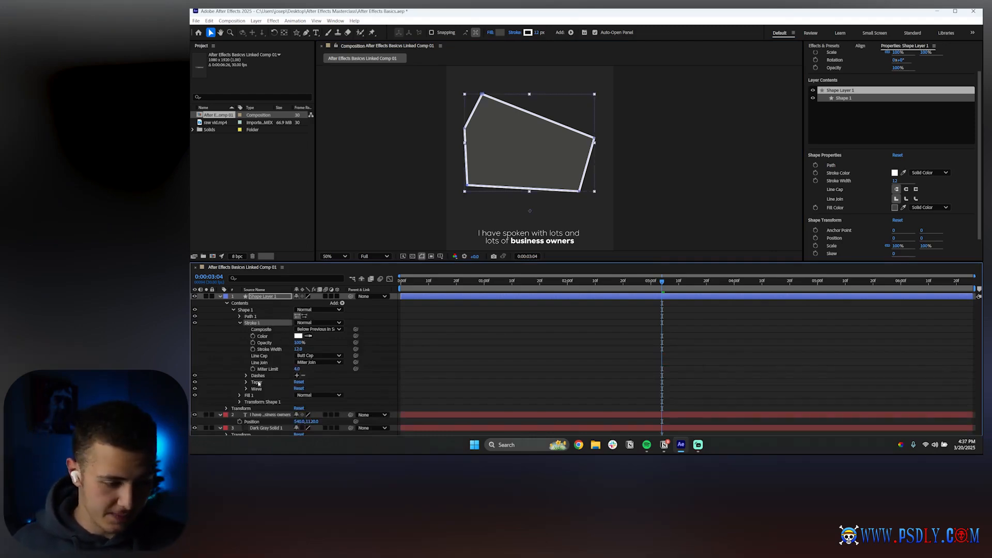
pyautogui.click(239, 323)
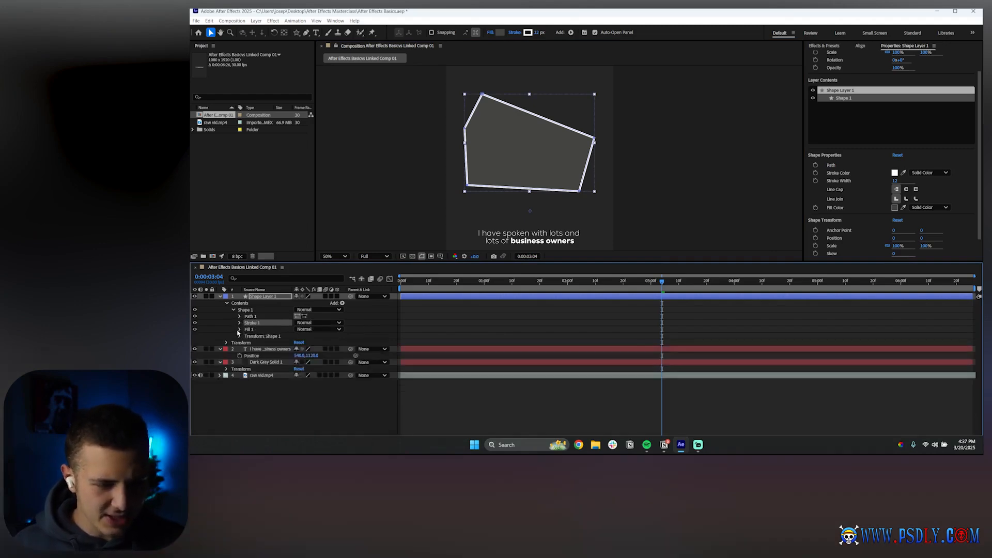
pyautogui.click(239, 330)
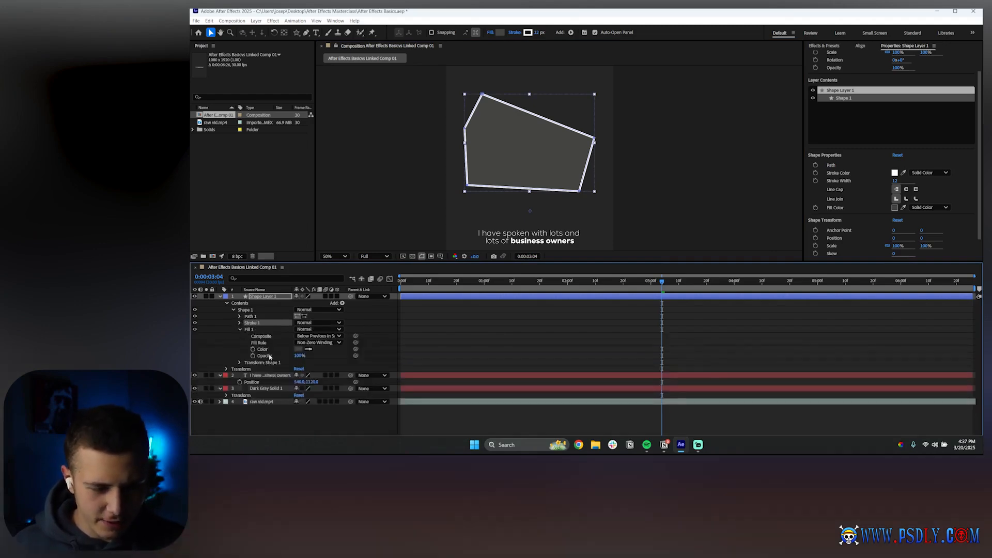
pyautogui.click(240, 329)
pyautogui.click(239, 336)
pyautogui.click(240, 336)
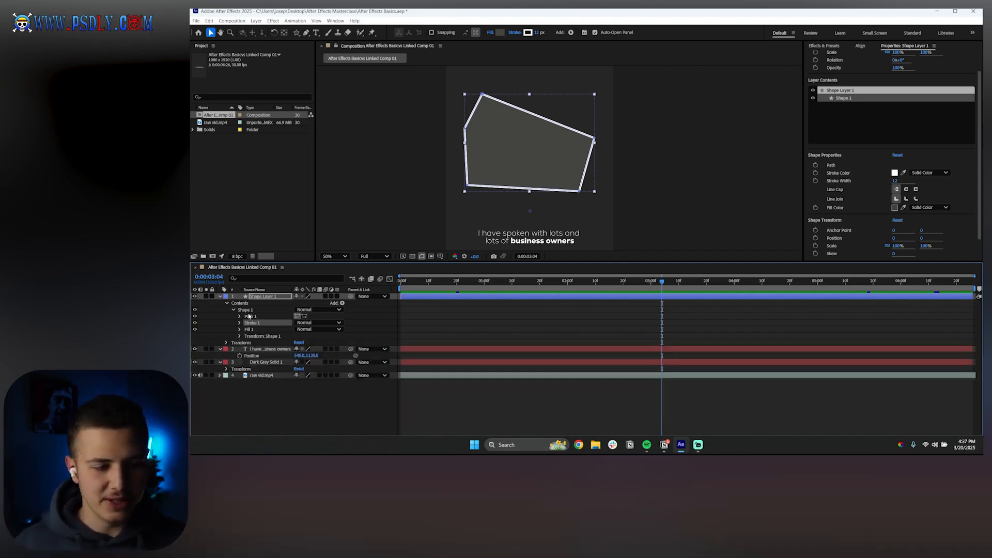
pyautogui.click(248, 316)
pyautogui.click(240, 316)
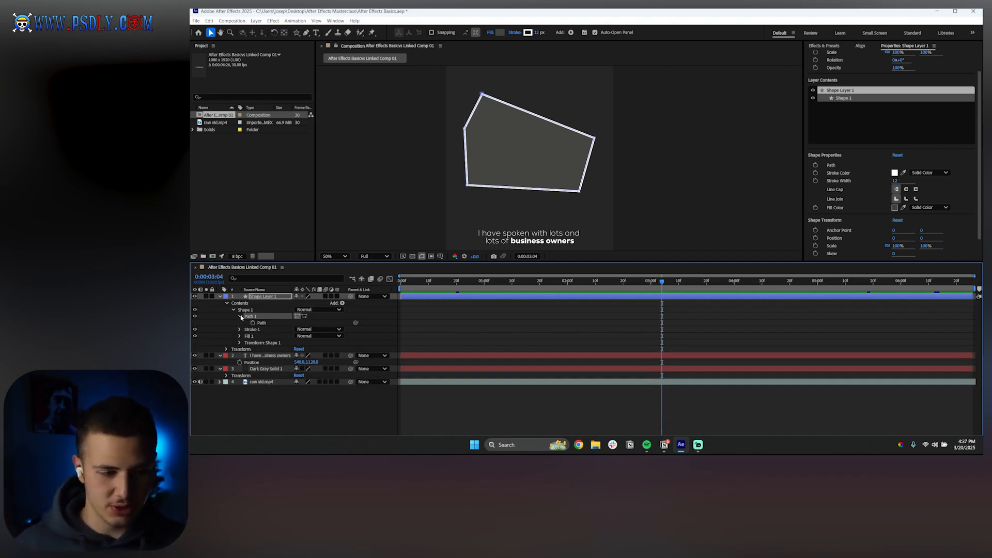
# Add a vertex near the shape's upper-left corner with the Pen tool
pyautogui.click(306, 33)
pyautogui.click(328, 41)
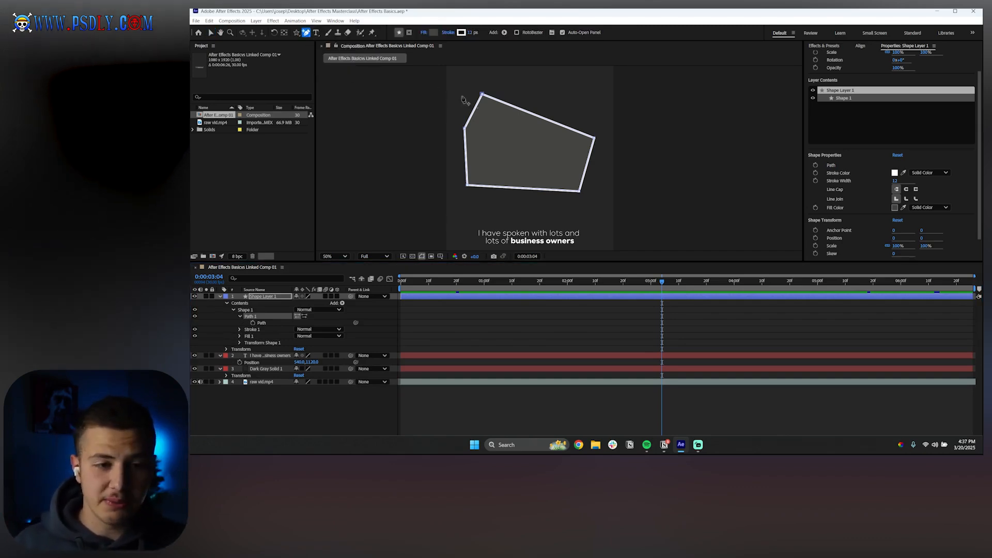
pyautogui.click(476, 111)
pyautogui.moveTo(475, 109)
pyautogui.mouseDown()
pyautogui.moveTo(493, 134)
pyautogui.moveTo(519, 116)
pyautogui.moveTo(504, 97)
pyautogui.moveTo(475, 108)
pyautogui.mouseUp()
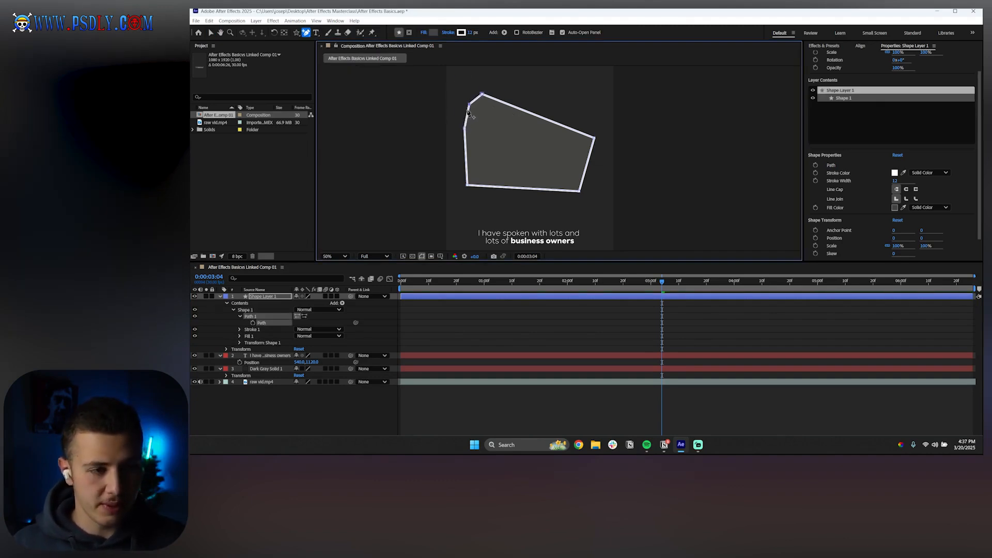
# Delete the shape's lower-left vertex and the added upper-left vertex with the Delete Vertex tool
pyautogui.click(308, 34)
pyautogui.click(304, 35)
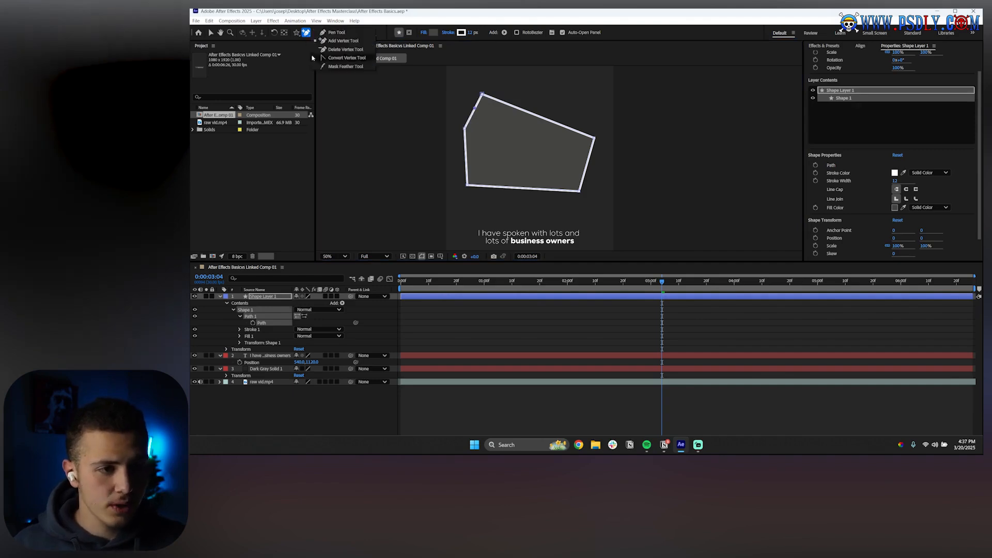
pyautogui.click(333, 50)
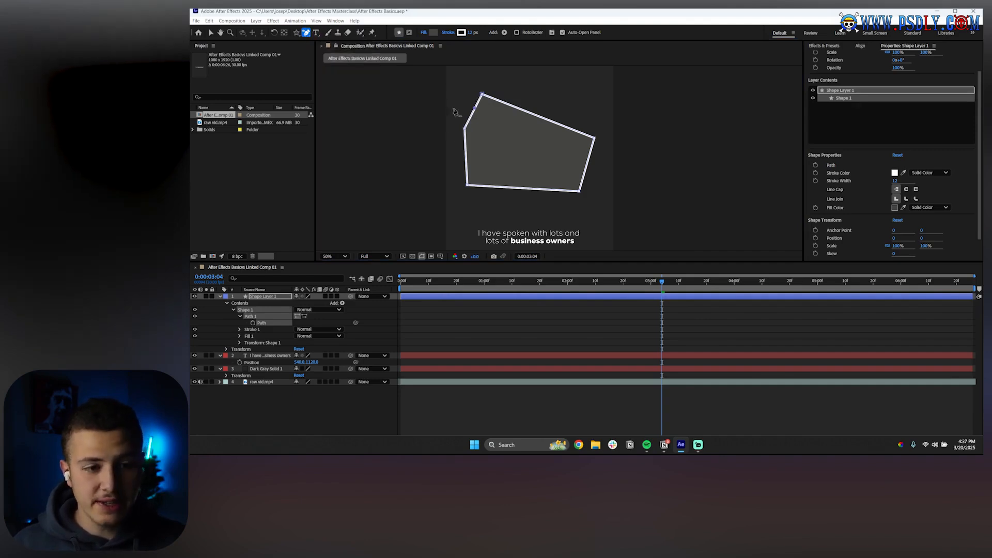
pyautogui.click(467, 185)
pyautogui.click(474, 108)
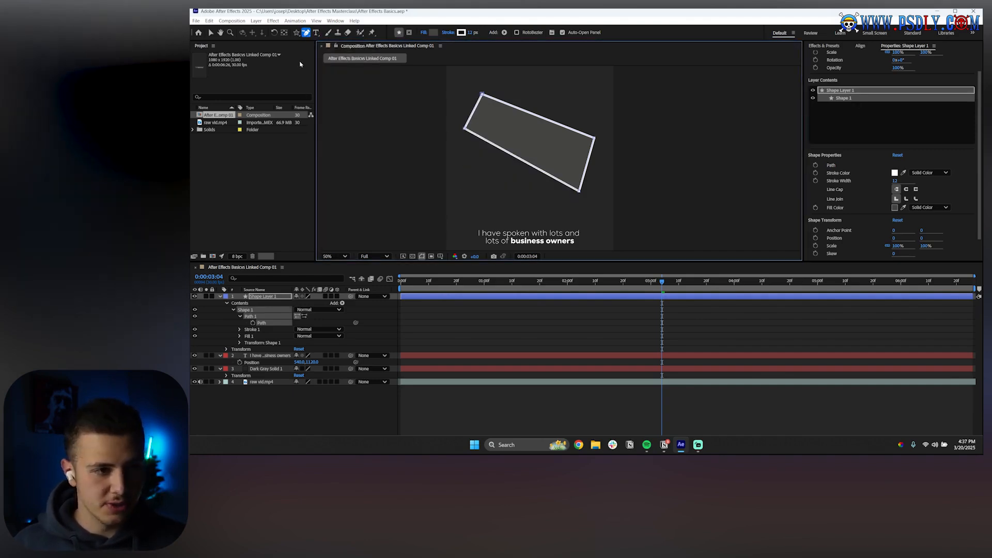
# Try turning the shape's left corner into a smooth curve with the Convert Vertex tool, then undo it
pyautogui.click(305, 33)
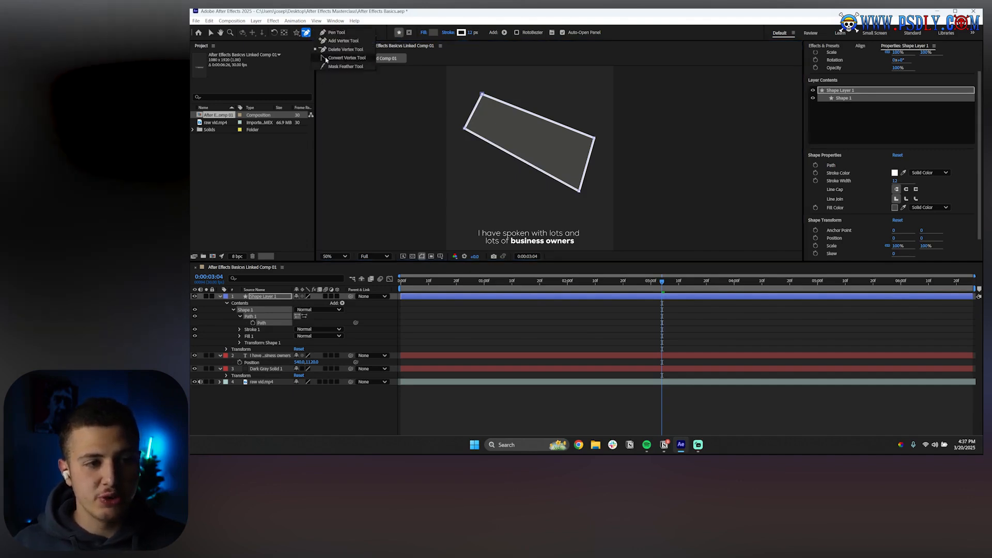
pyautogui.click(326, 58)
pyautogui.moveTo(463, 128); pyautogui.dragTo(474, 153)
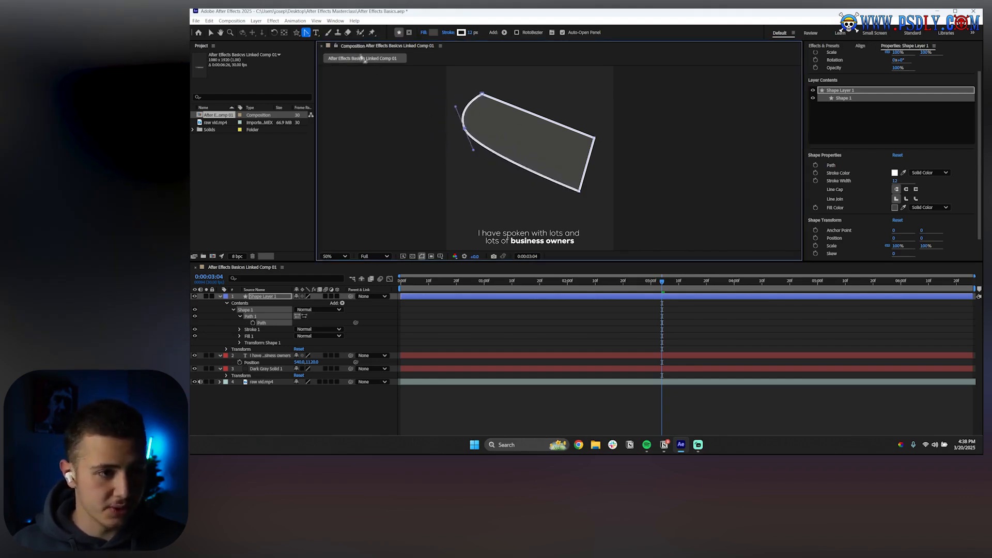
pyautogui.hotkey('ctrl', 'z')
# Try pulling curve handles out of the shape's top corner with the Convert Vertex tool, undoing each attempt
pyautogui.click(305, 33)
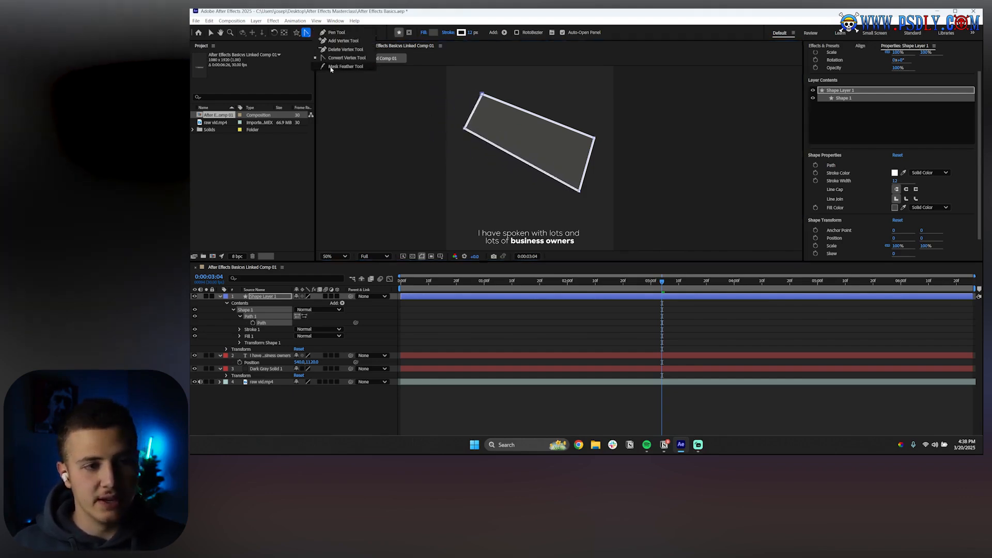
pyautogui.click(333, 33)
pyautogui.click(305, 32)
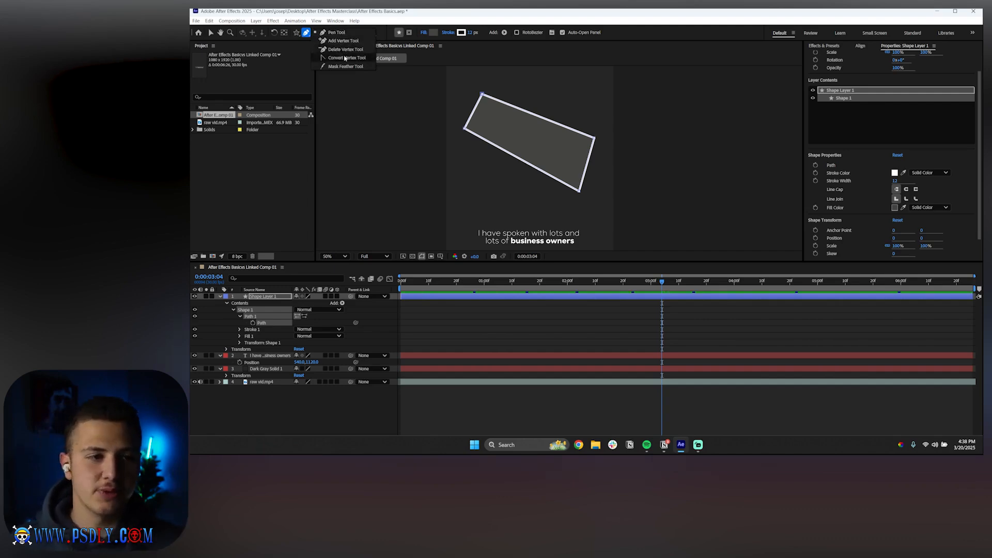
pyautogui.click(345, 58)
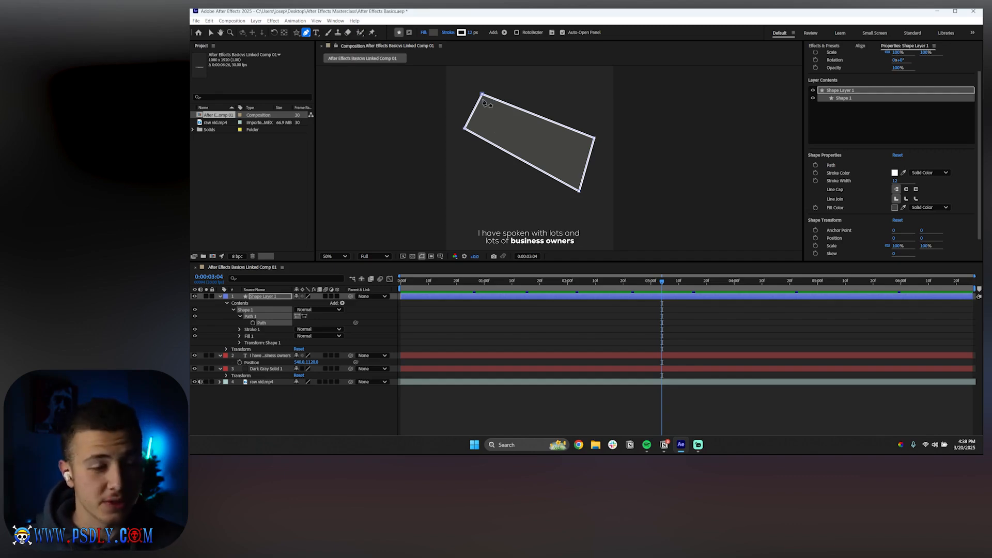
pyautogui.moveTo(483, 97); pyautogui.dragTo(505, 98)
pyautogui.hotkey('ctrl', 'z')
pyautogui.hotkey('ctrl', 'z')
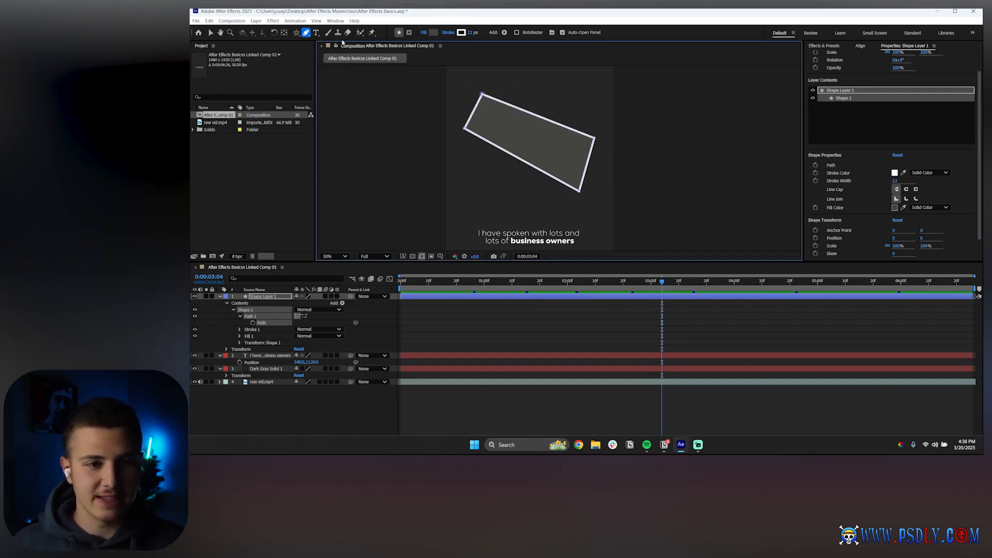
pyautogui.moveTo(482, 95); pyautogui.dragTo(461, 117)
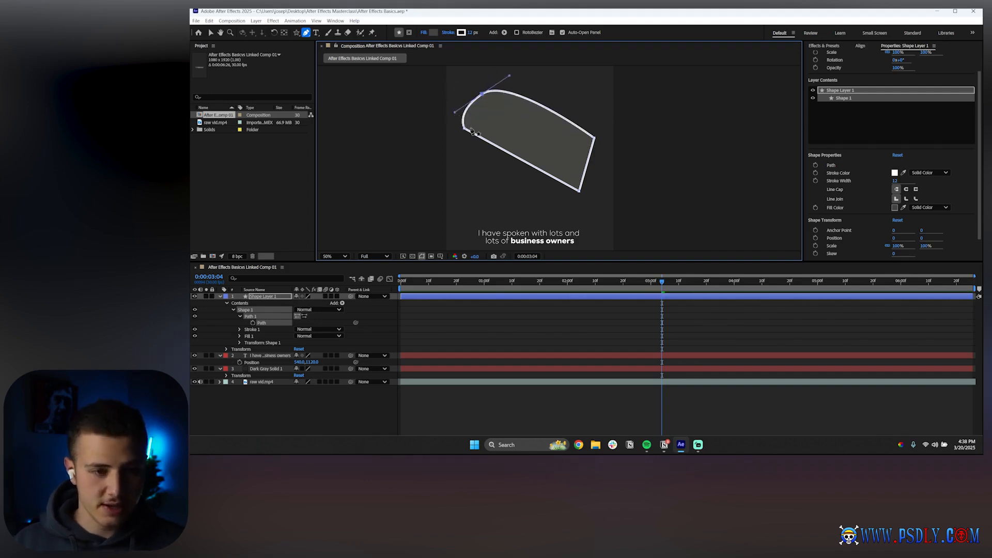
pyautogui.hotkey('ctrl', 'z')
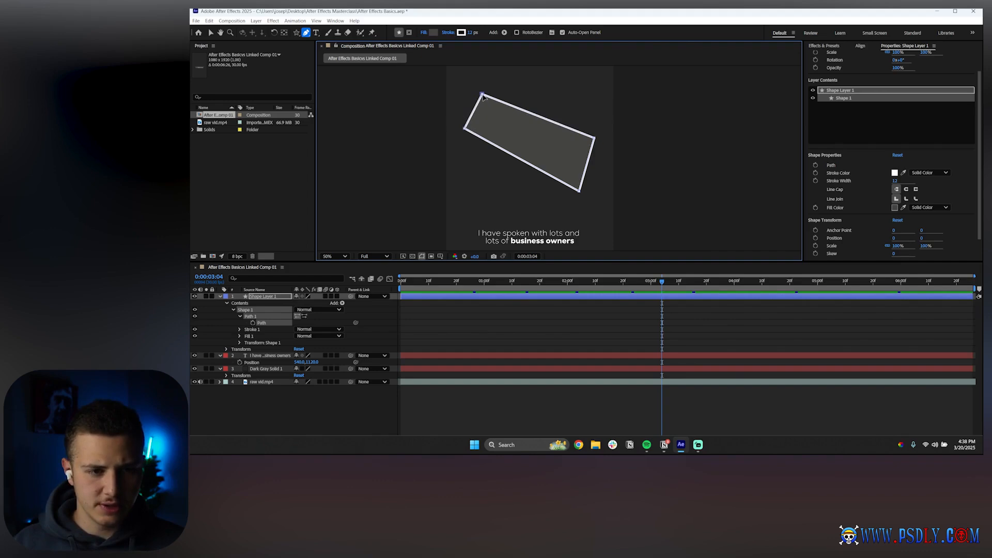
# Try converting the shape's top and left corner points again, undo, and switch back to the Pen tool
pyautogui.moveTo(483, 96)
pyautogui.mouseDown()
pyautogui.moveTo(497, 85)
pyautogui.moveTo(515, 102)
pyautogui.moveTo(485, 104)
pyautogui.mouseUp()
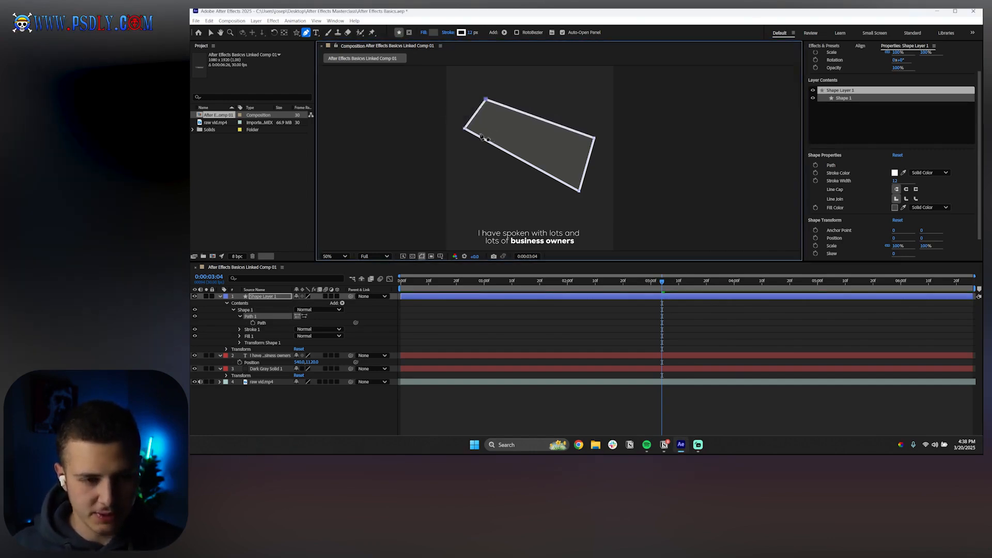
pyautogui.keyDown('ctrl'); pyautogui.click(465, 128); pyautogui.keyUp('ctrl')
pyautogui.hotkey('ctrl', 'z')
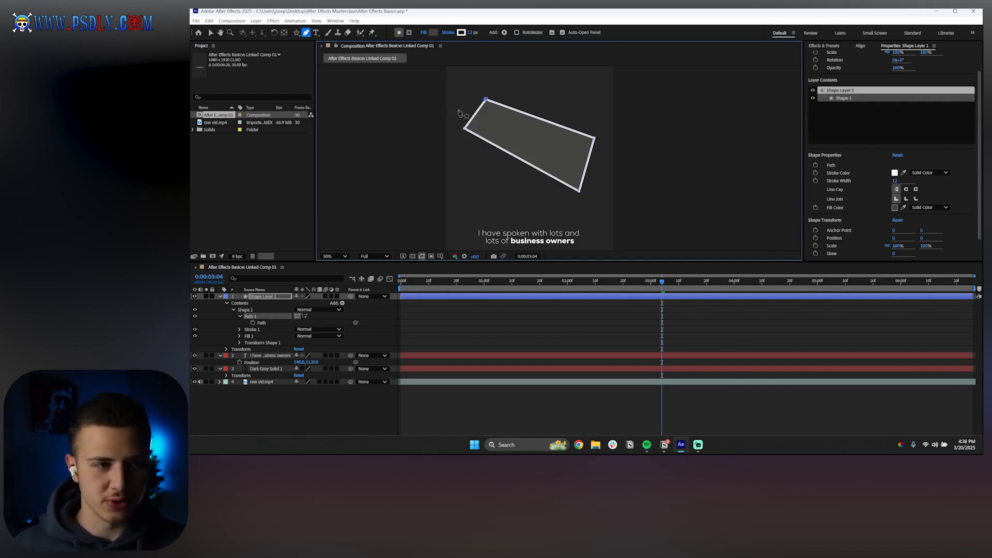
pyautogui.moveTo(306, 32); pyautogui.dragTo(322, 58)
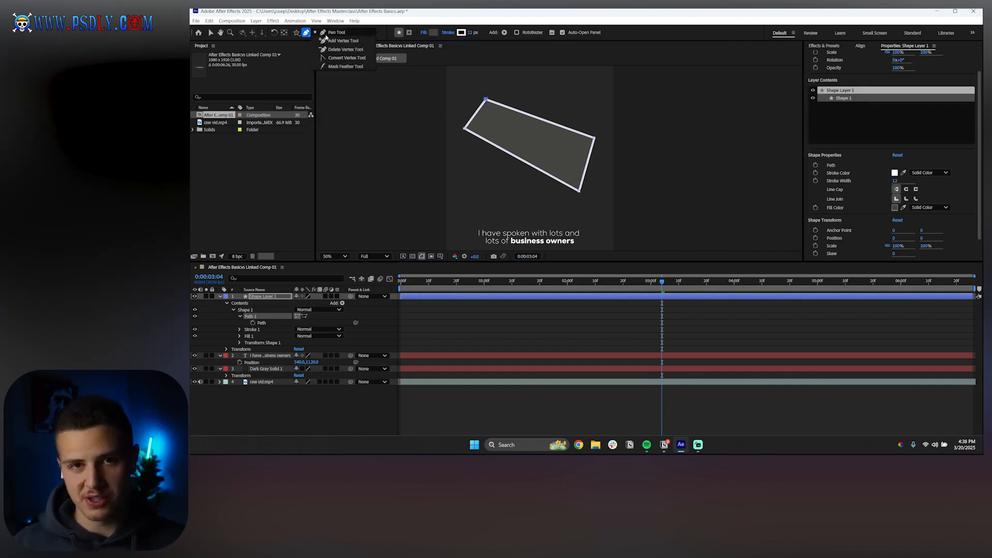
pyautogui.click(325, 35)
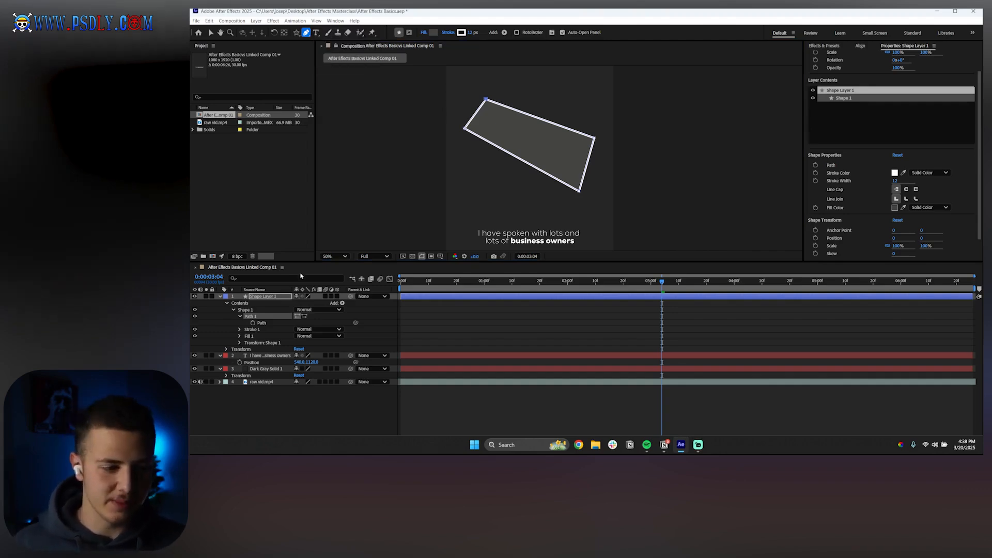
# Delete Shape Layer 1 from the timeline and set the composition viewer zoom to fit
pyautogui.click(275, 299)
pyautogui.press('Delete')
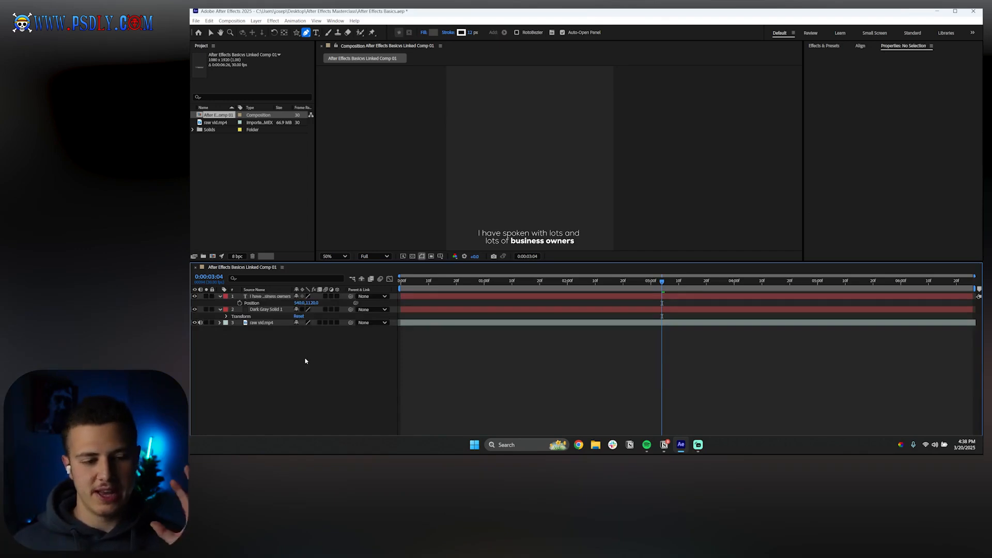
pyautogui.click(333, 257)
pyautogui.click(332, 268)
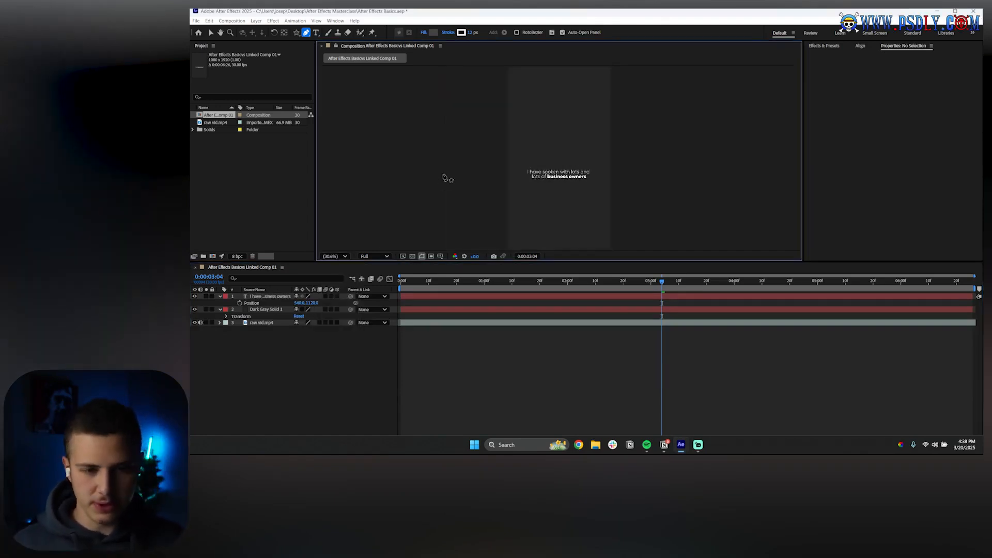
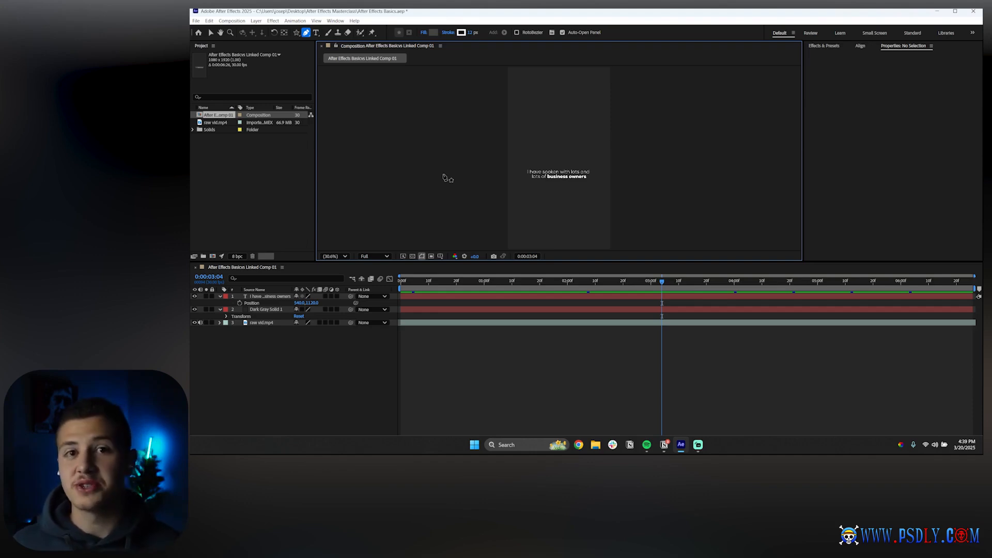
# Add a new empty shape layer to the composition
pyautogui.rightClick(262, 369)
pyautogui.moveTo(305, 277)
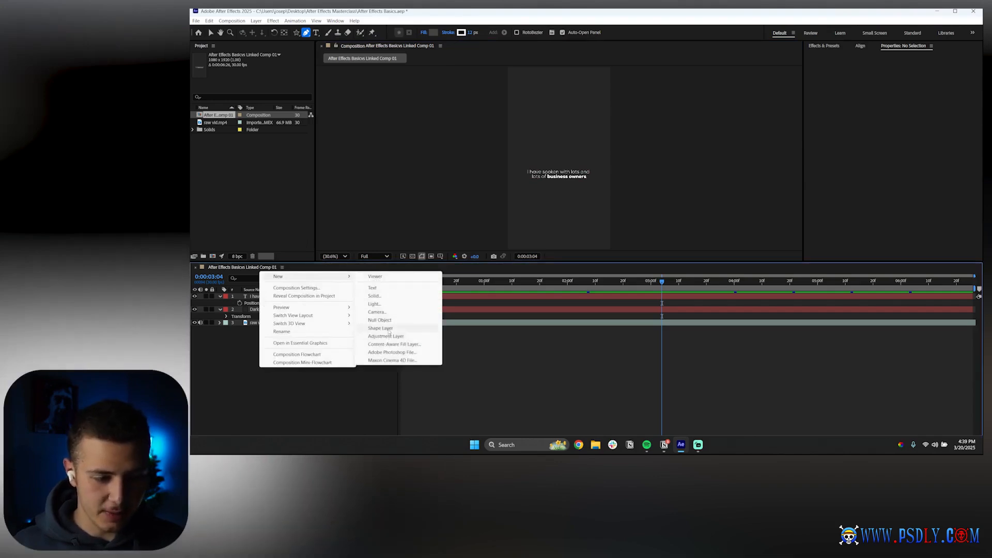
pyautogui.click(389, 331)
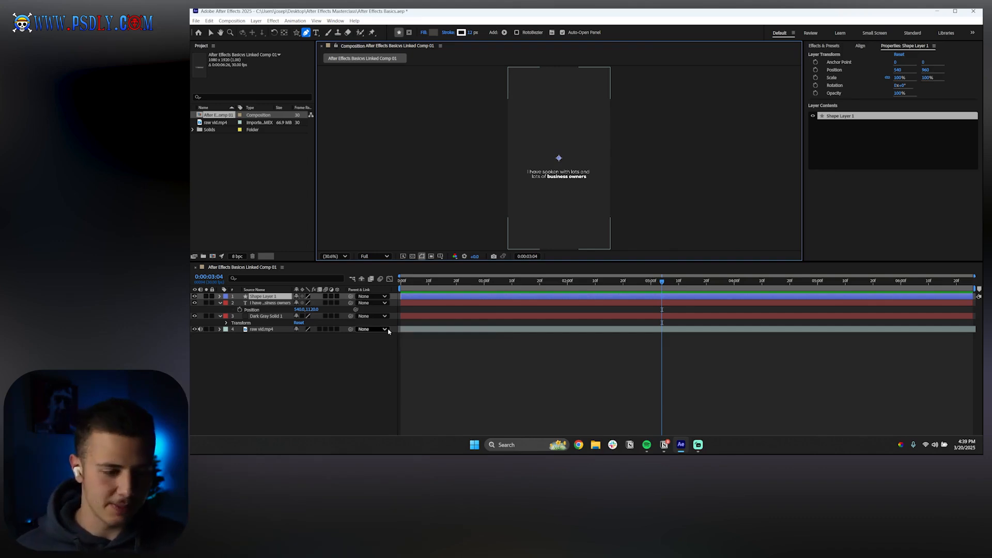
# With the Rectangle tool, draw a square about 372 px wide on the shape layer near the composition's top
pyautogui.click(290, 297)
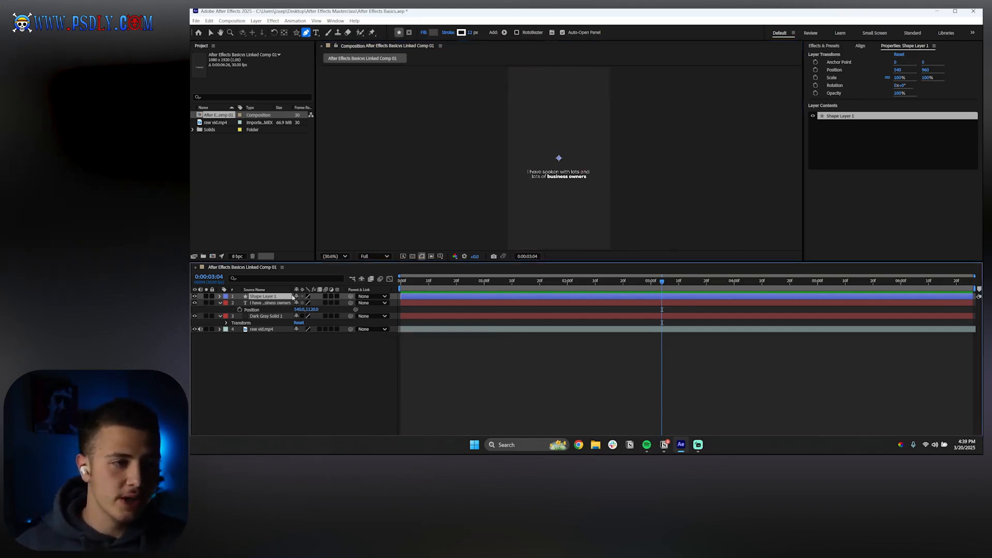
pyautogui.click(309, 33)
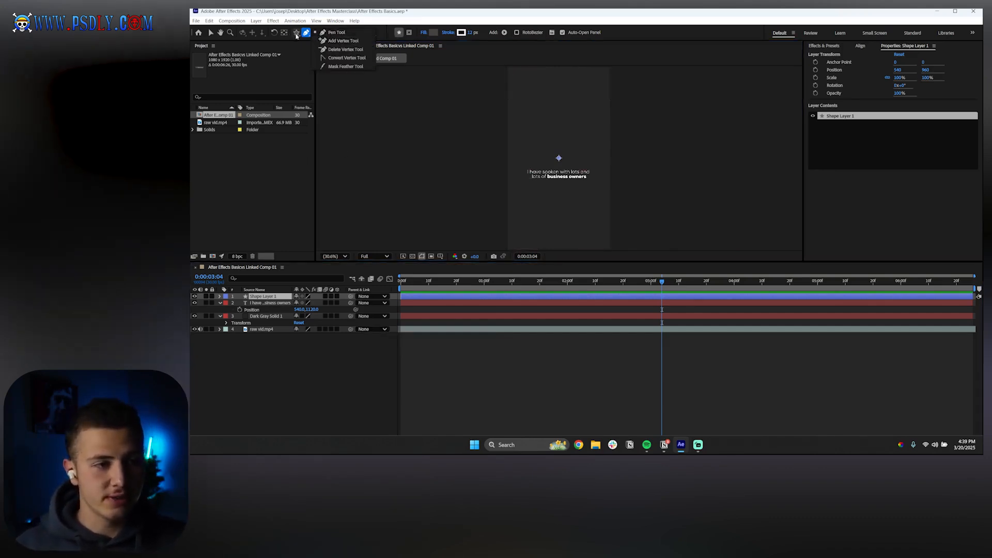
pyautogui.click(298, 33)
pyautogui.click(297, 33)
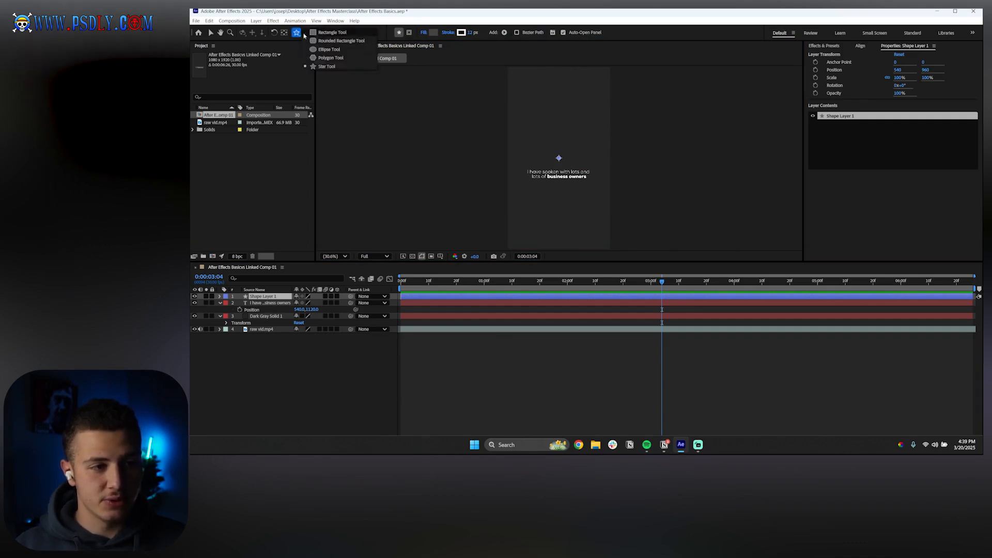
pyautogui.click(332, 32)
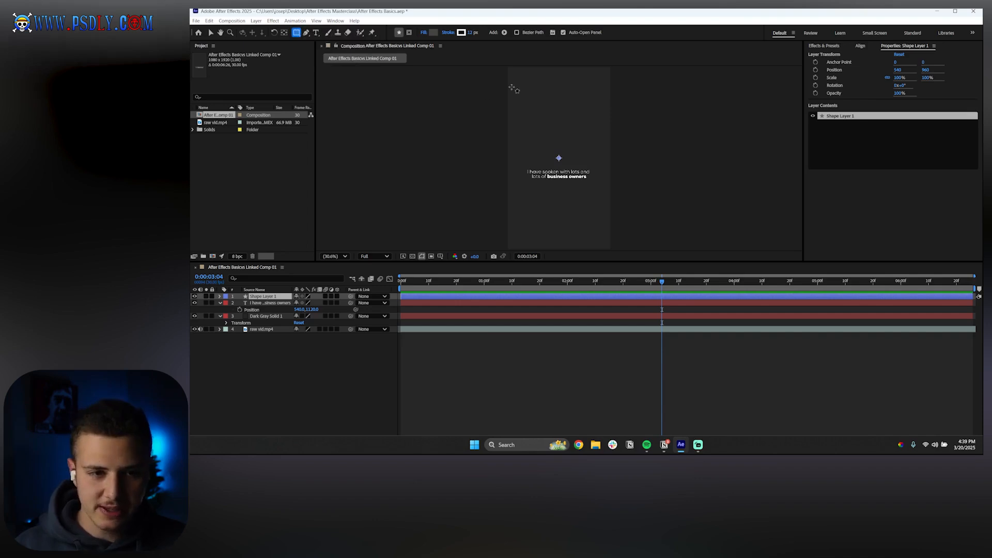
pyautogui.moveTo(541, 70); pyautogui.dragTo(578, 106)
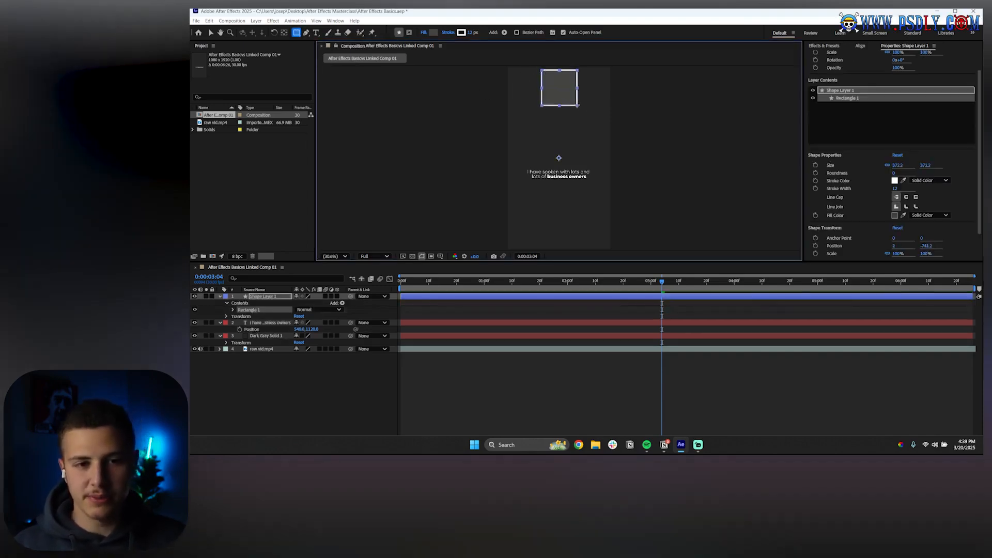
# Expand the rectangle's path properties and set its Roundness to 48
pyautogui.click(268, 387)
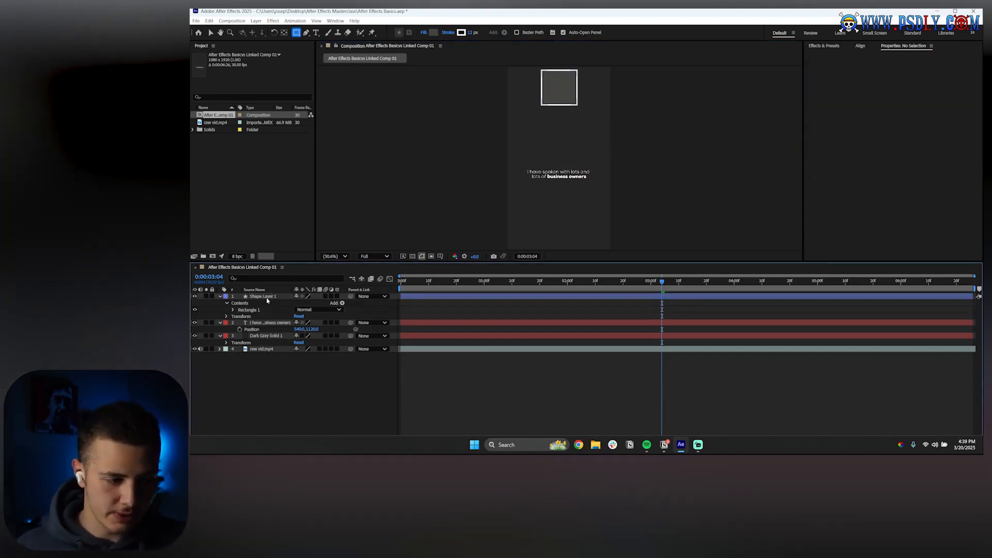
pyautogui.click(248, 309)
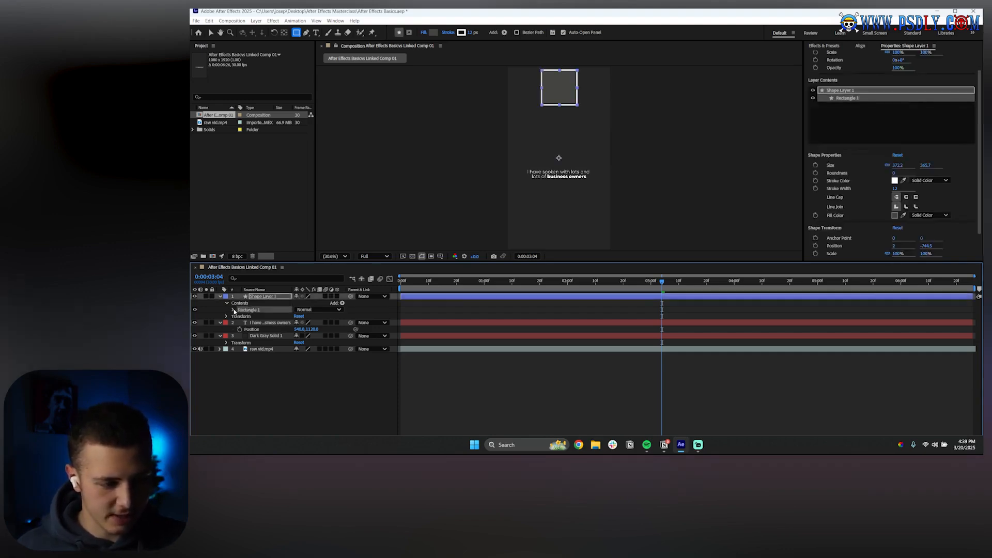
pyautogui.click(233, 309)
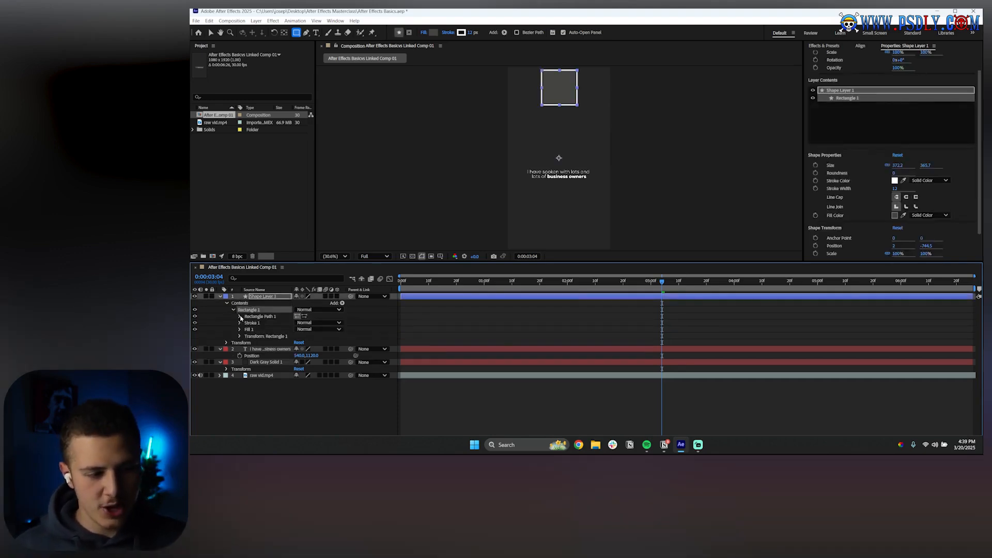
pyautogui.click(241, 317)
pyautogui.moveTo(297, 336); pyautogui.dragTo(317, 337)
pyautogui.click(336, 355)
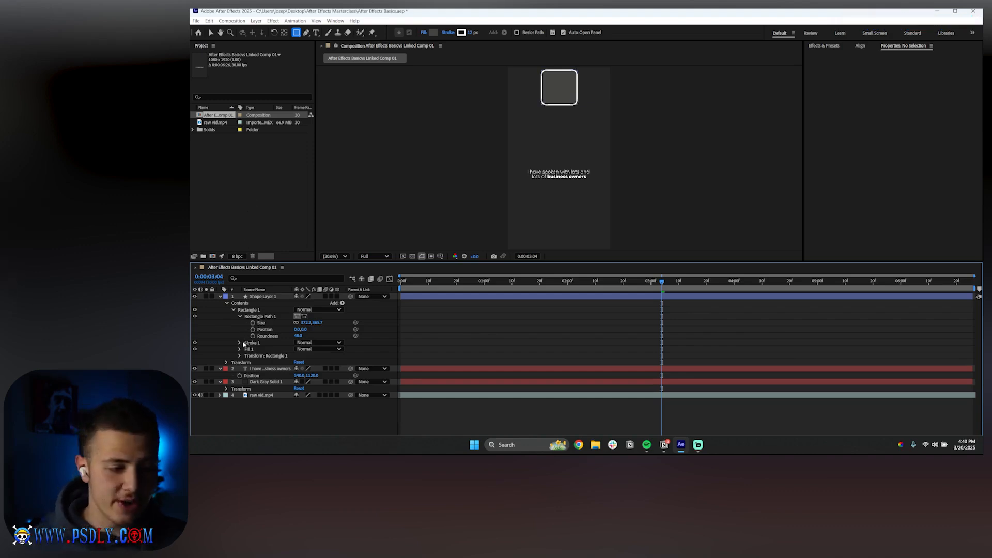
# Expand the rectangle's Stroke 1 properties and reduce the Stroke Width to 4
pyautogui.click(239, 343)
pyautogui.click(253, 343)
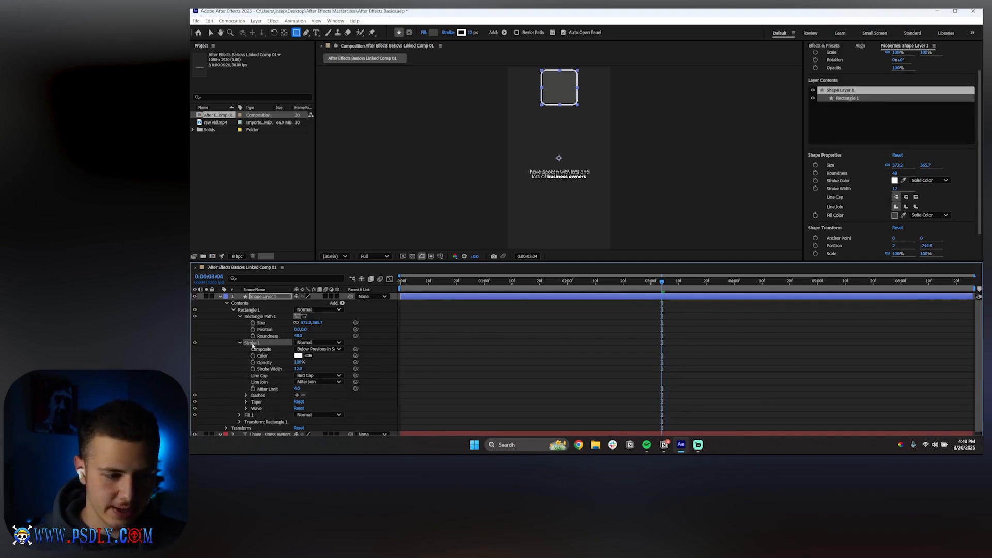
pyautogui.moveTo(298, 368); pyautogui.dragTo(292, 369)
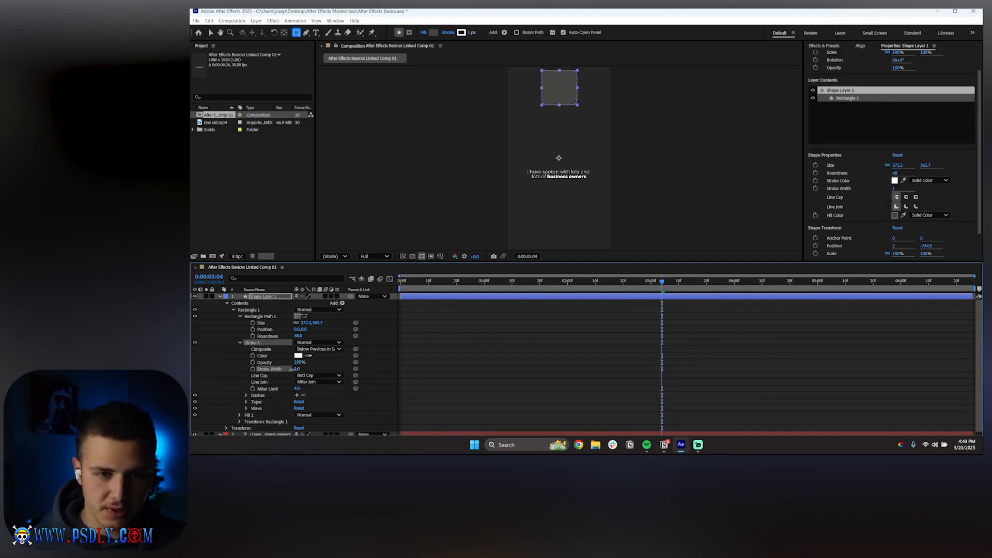
pyautogui.click(381, 328)
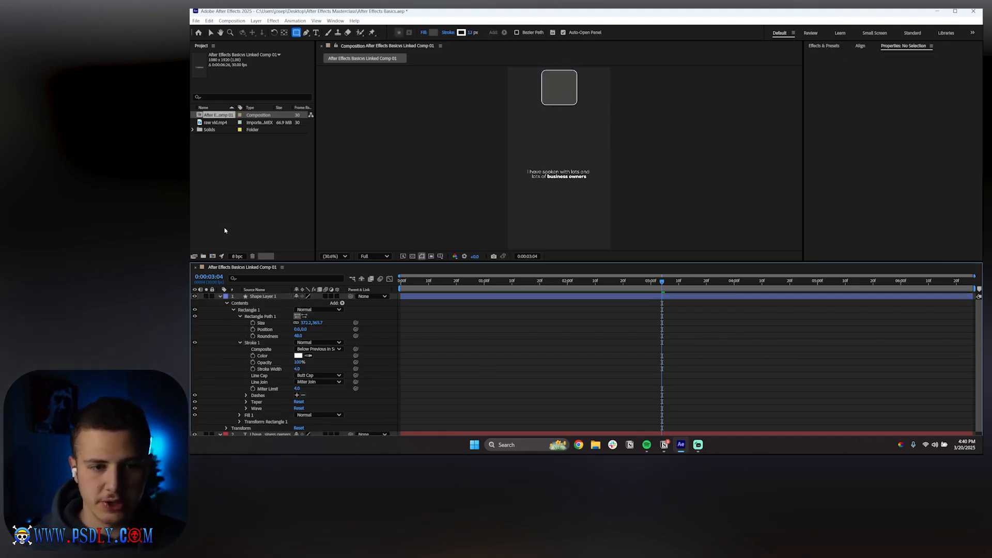
pyautogui.click(221, 297)
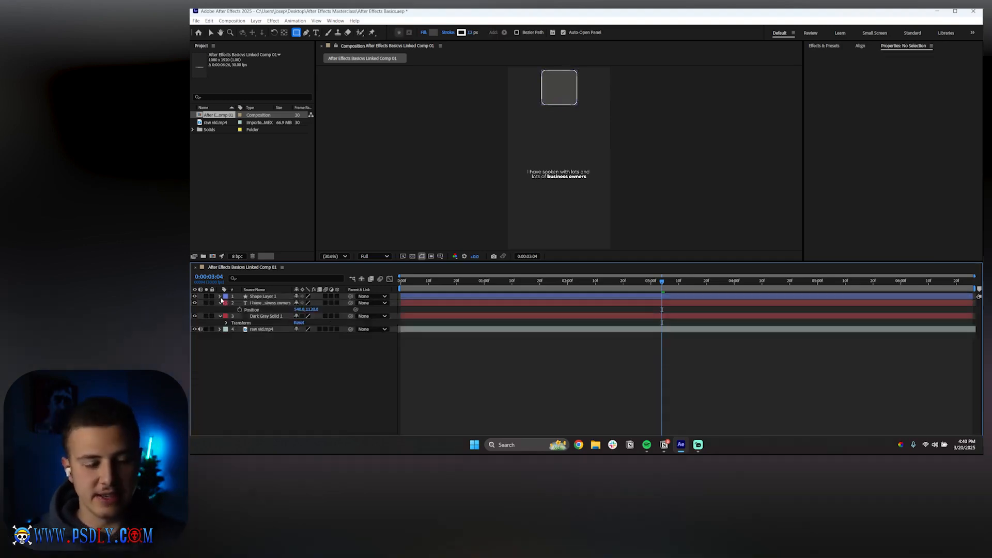
# Add another shape layer and draw a circle about 682 px across in the composition's middle with the Ellipse tool
pyautogui.rightClick(244, 403)
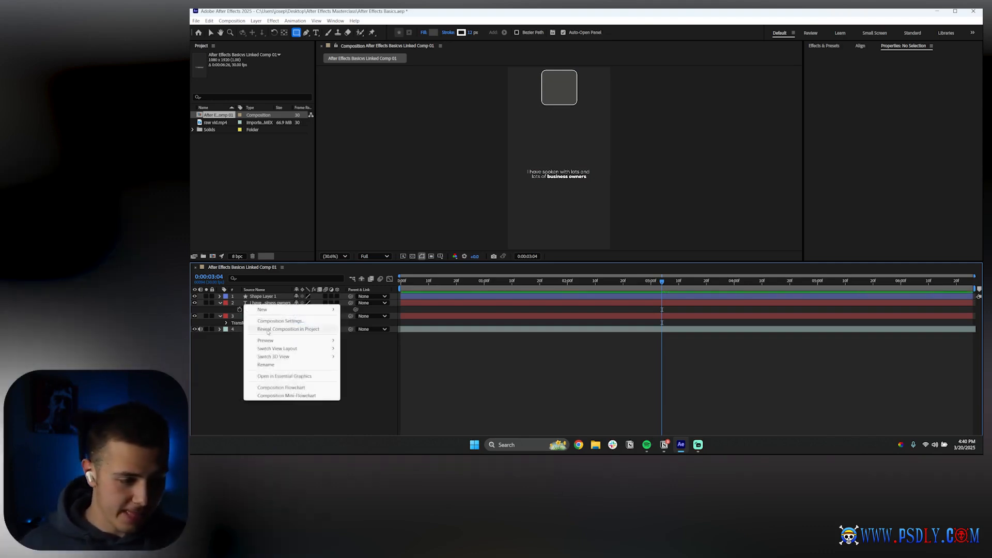
pyautogui.moveTo(276, 313)
pyautogui.click(365, 361)
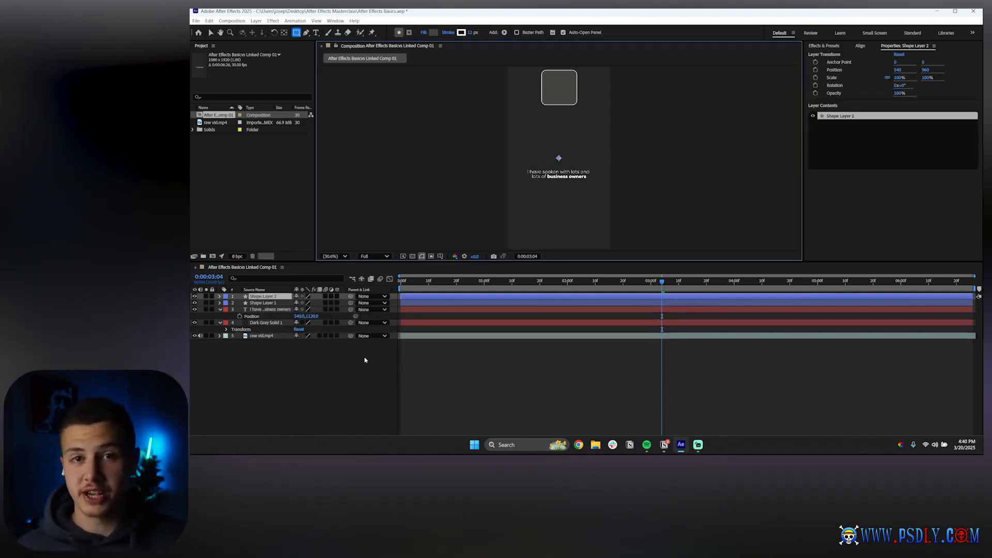
pyautogui.moveTo(296, 32); pyautogui.dragTo(321, 50)
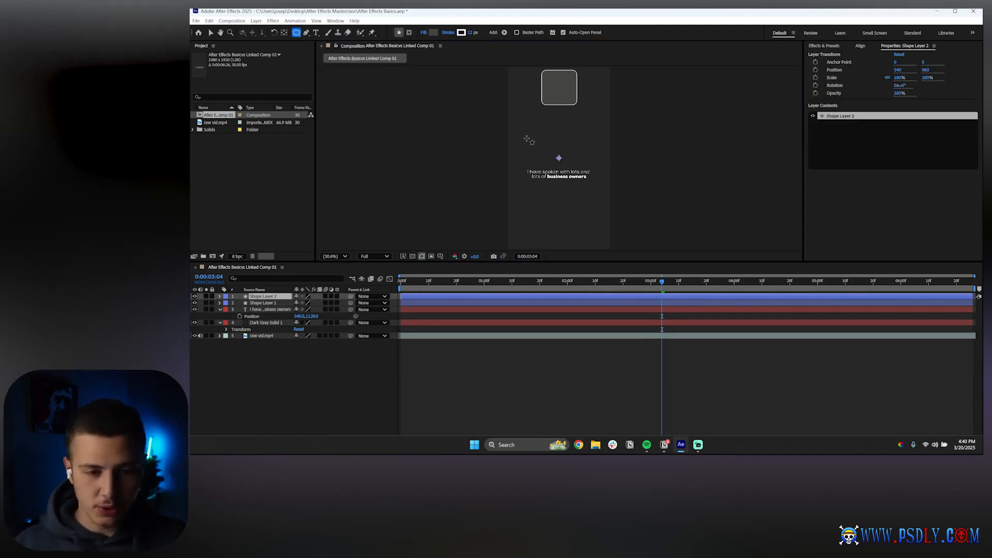
pyautogui.moveTo(526, 140); pyautogui.dragTo(591, 204)
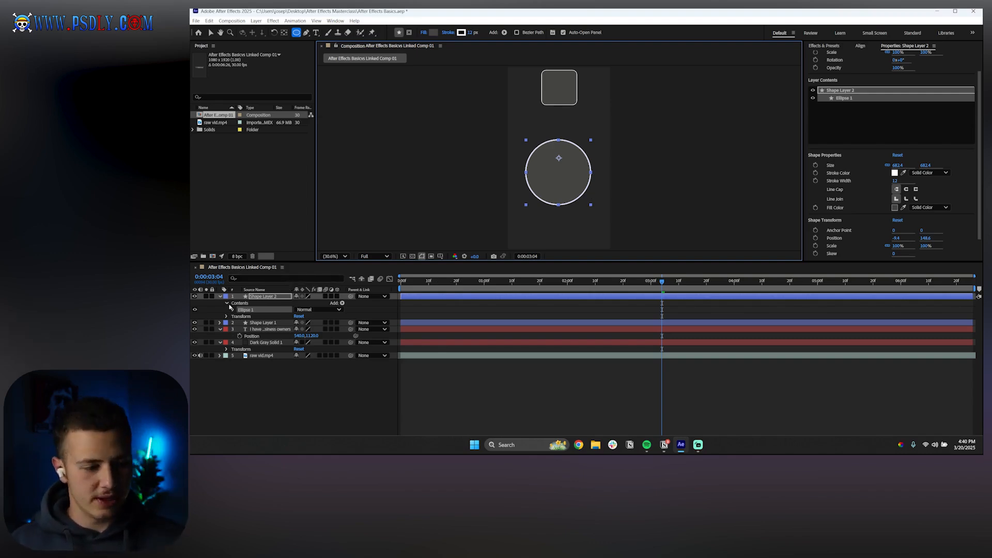
# Expand the ellipse contents and delete the circle's Fill 1
pyautogui.click(242, 303)
pyautogui.click(245, 310)
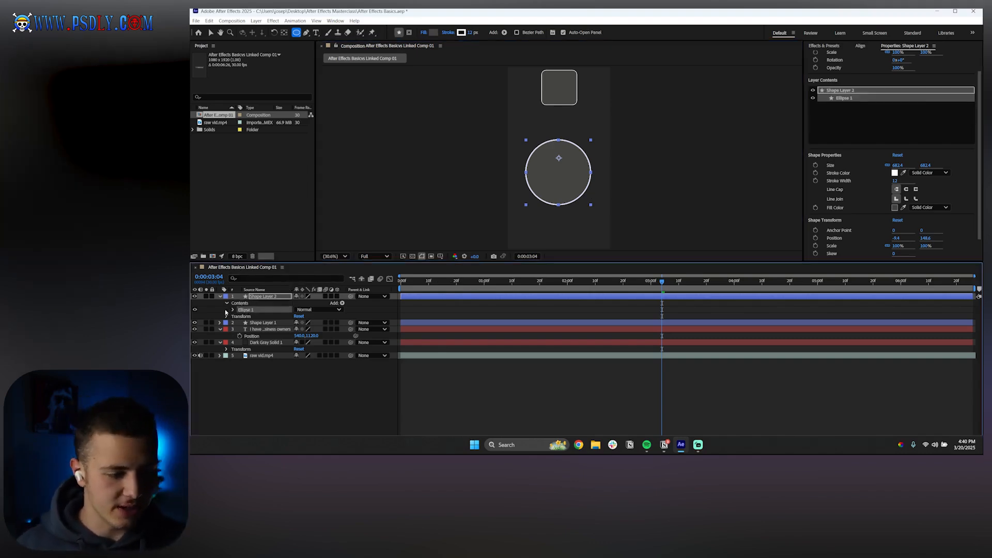
pyautogui.click(233, 310)
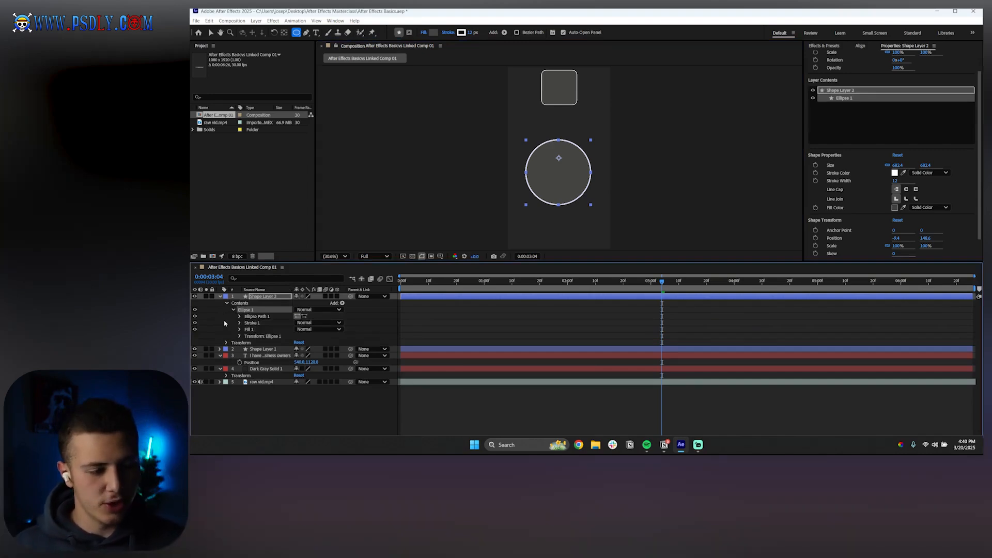
pyautogui.click(254, 329)
pyautogui.press('Delete')
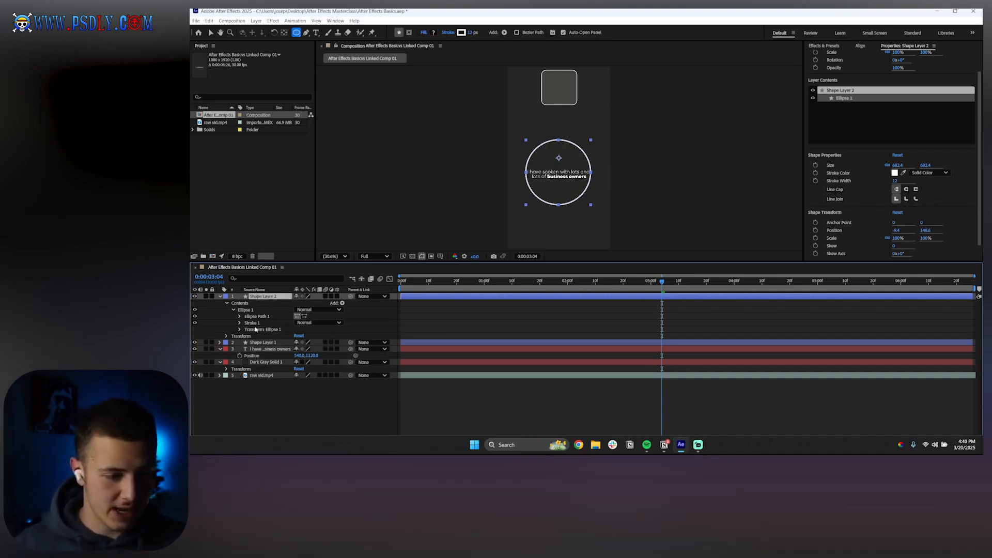
# Set the circle's Stroke Width to 7
pyautogui.click(239, 322)
pyautogui.click(300, 349)
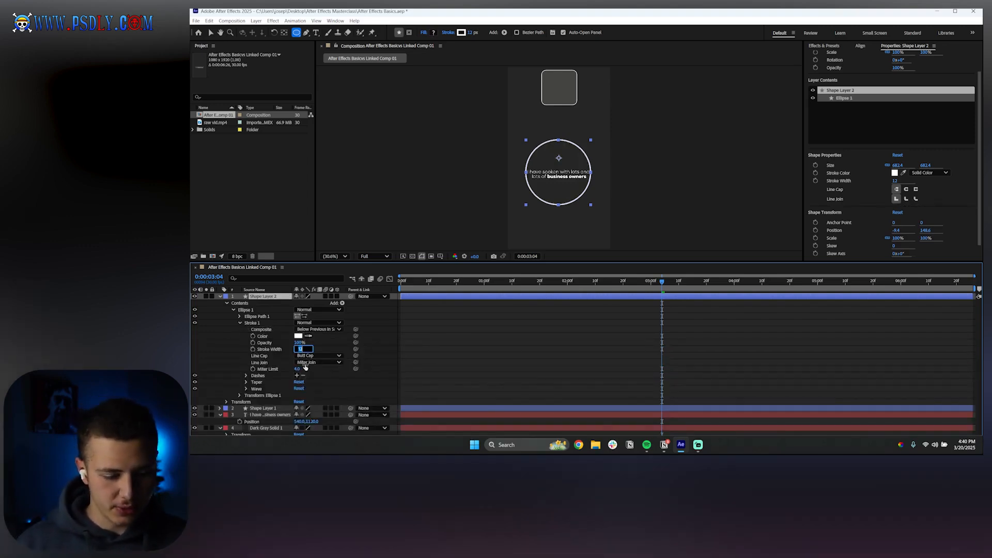
pyautogui.write('7')
pyautogui.press('Return')
pyautogui.click(461, 361)
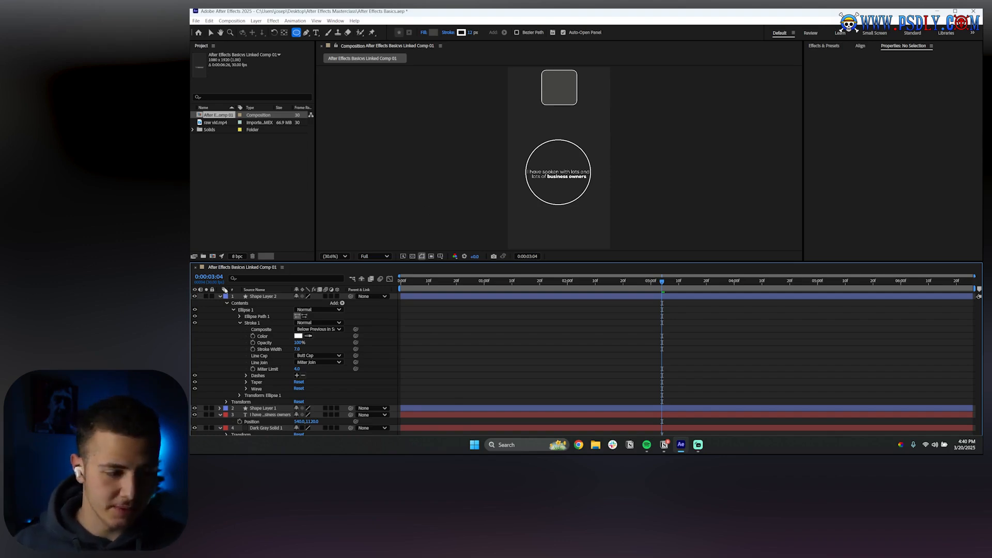
# Add a third shape layer and draw a polygon with an outer radius of about 279 using the Polygon tool at the lower left
pyautogui.click(220, 296)
pyautogui.rightClick(277, 386)
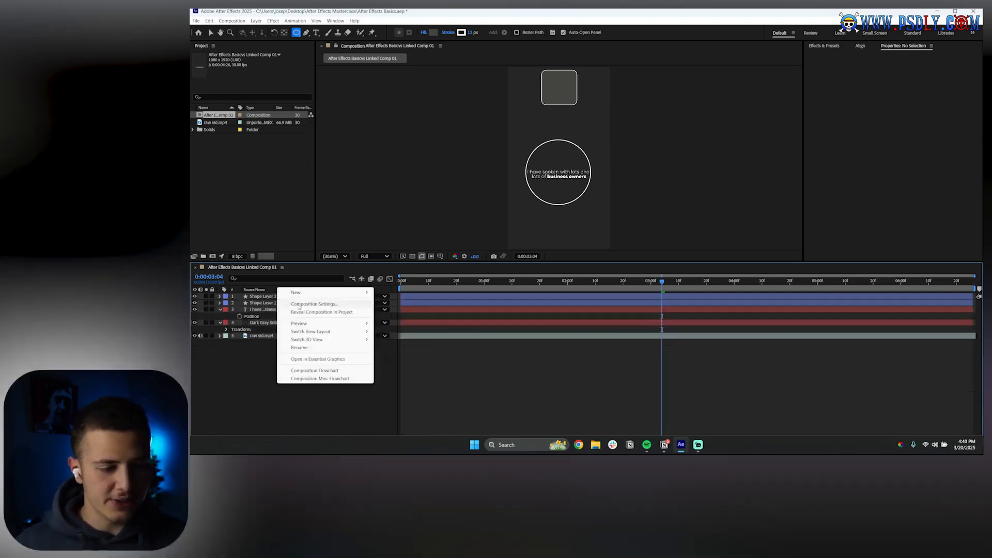
pyautogui.moveTo(310, 291)
pyautogui.click(406, 345)
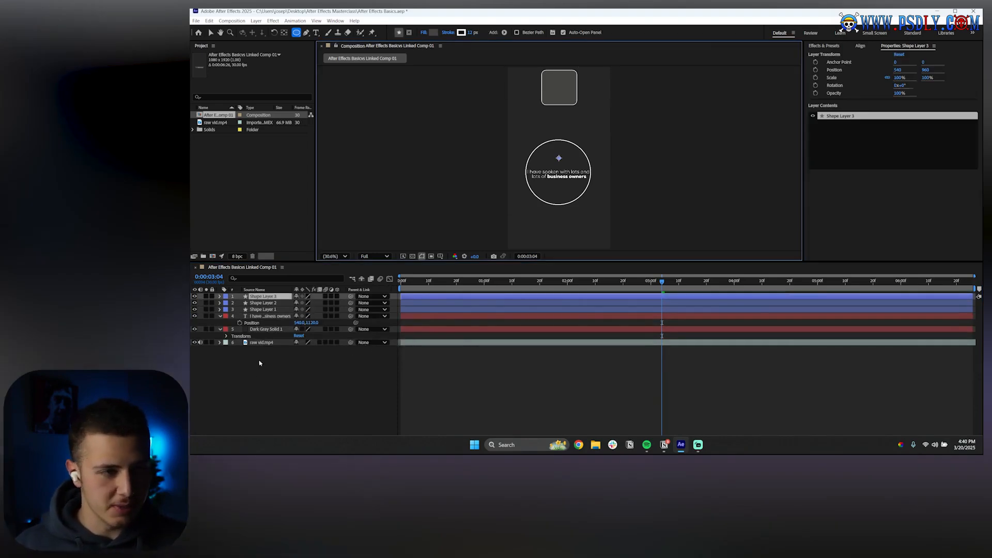
pyautogui.moveTo(296, 33); pyautogui.dragTo(315, 58)
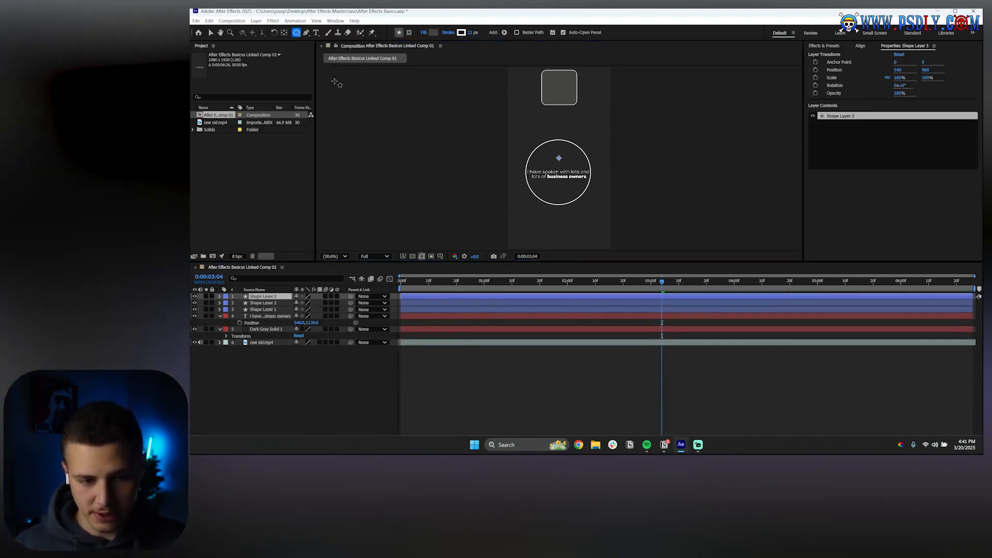
pyautogui.moveTo(536, 210); pyautogui.dragTo(554, 229)
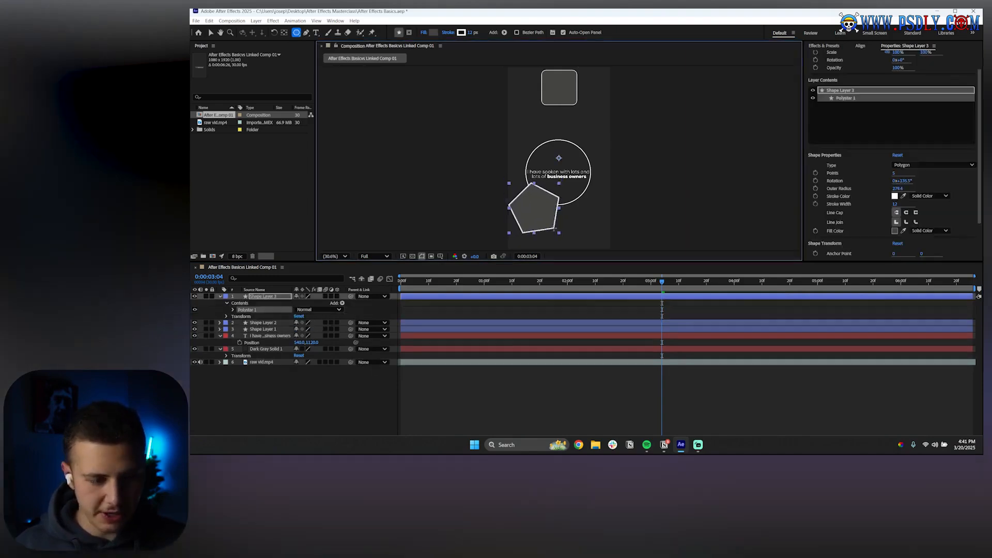
# Set the polystar path's Points to 3, then adjust its Rotation and shift its Position downward
pyautogui.click(233, 310)
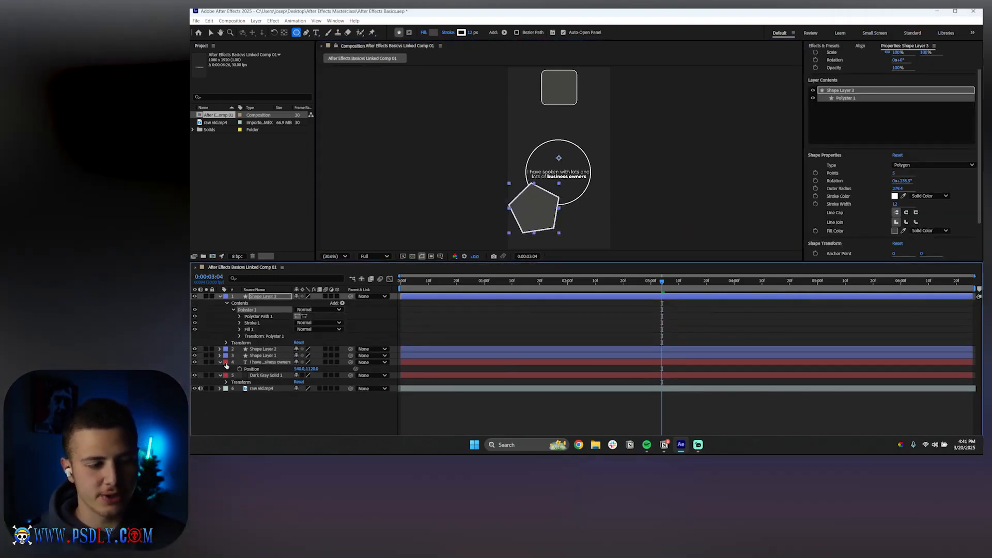
pyautogui.click(239, 316)
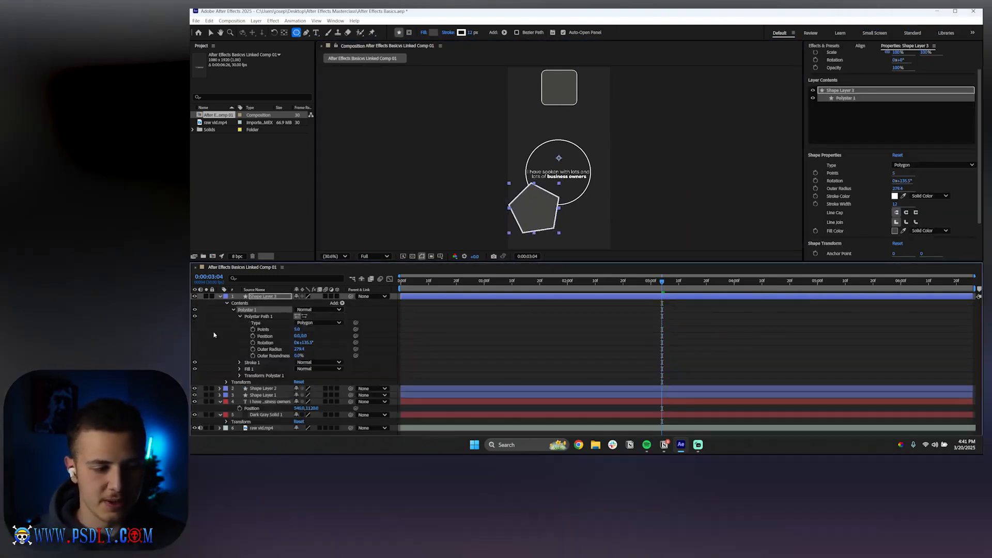
pyautogui.click(297, 330)
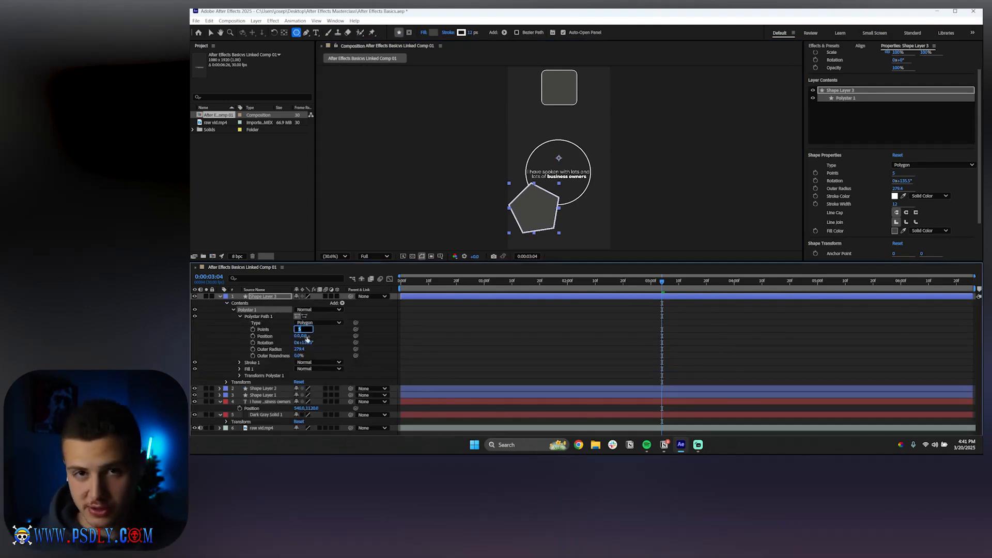
pyautogui.write('3')
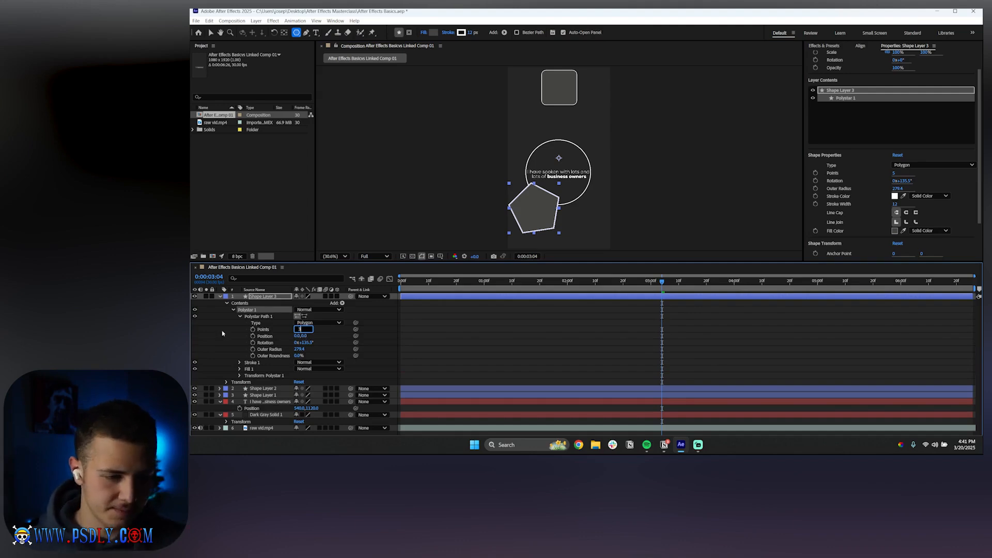
pyautogui.click(222, 334)
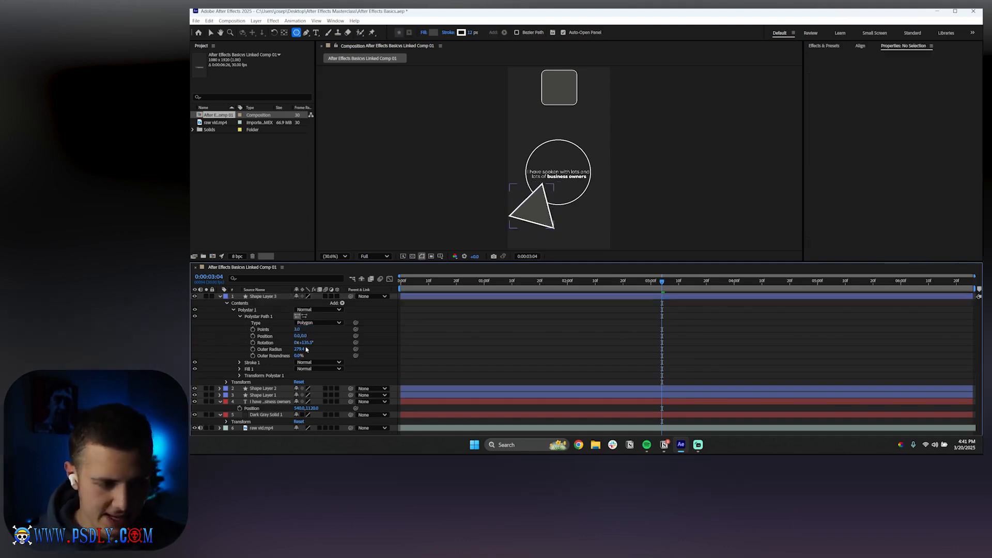
pyautogui.moveTo(304, 342); pyautogui.dragTo(255, 315)
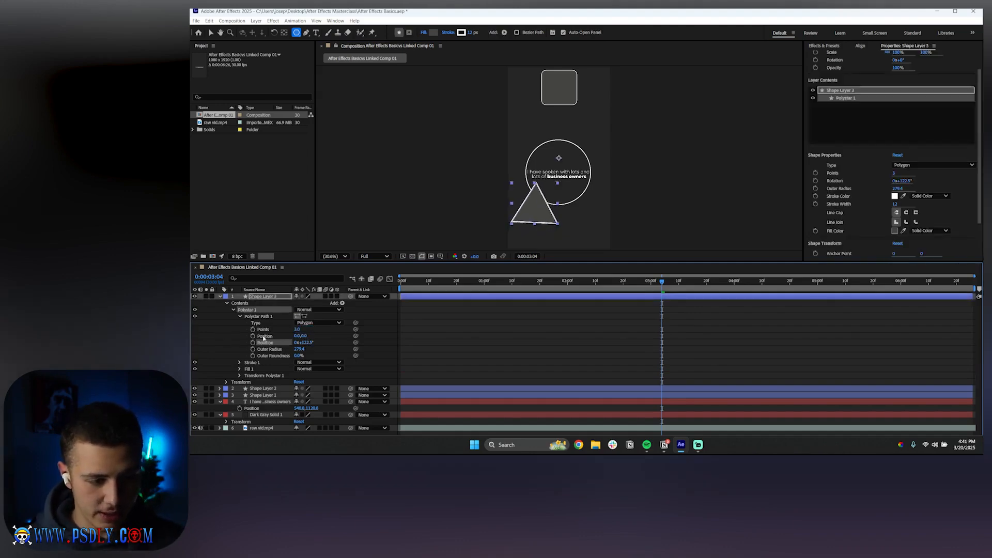
pyautogui.moveTo(307, 341); pyautogui.dragTo(401, 335)
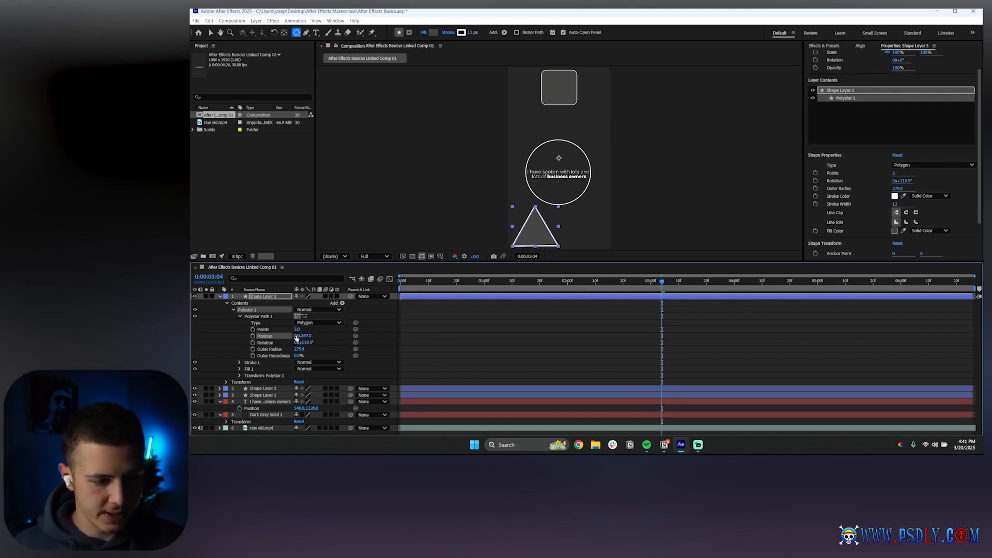
# Move the polystar path's Position to 549, 347 and delete the triangle's Stroke 1
pyautogui.moveTo(297, 335); pyautogui.dragTo(516, 344)
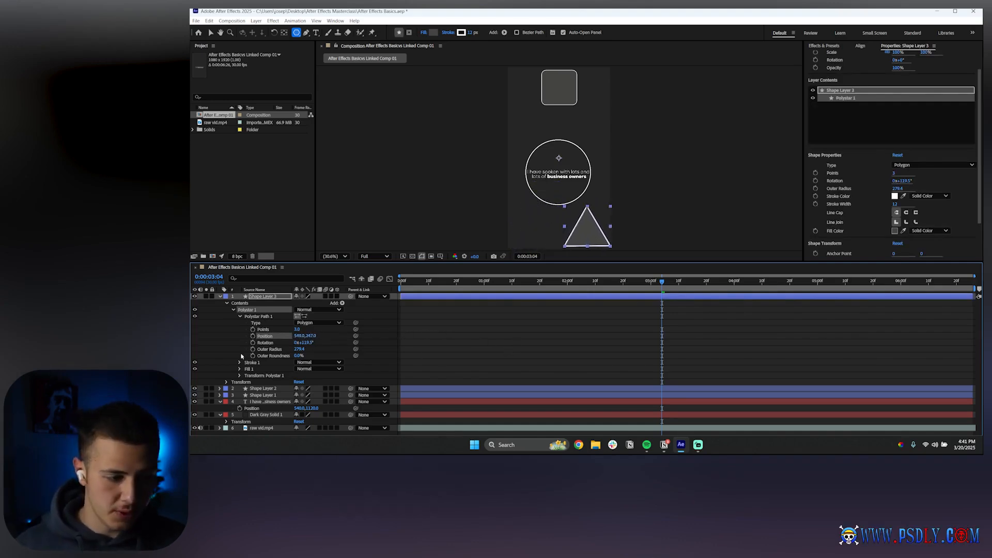
pyautogui.click(251, 363)
pyautogui.press('Delete')
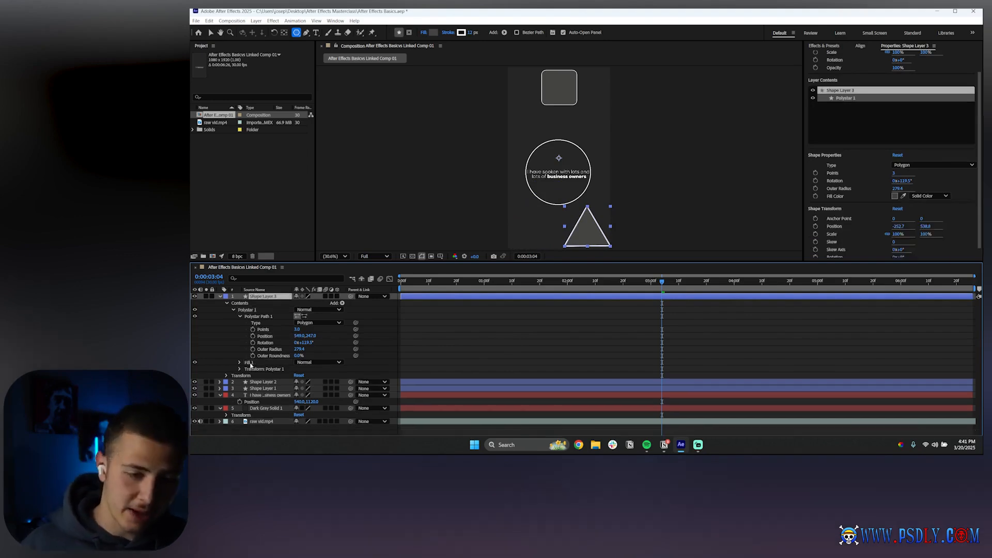
# Expand the triangle's Fill 1 and set its Color to a dark grey
pyautogui.click(251, 364)
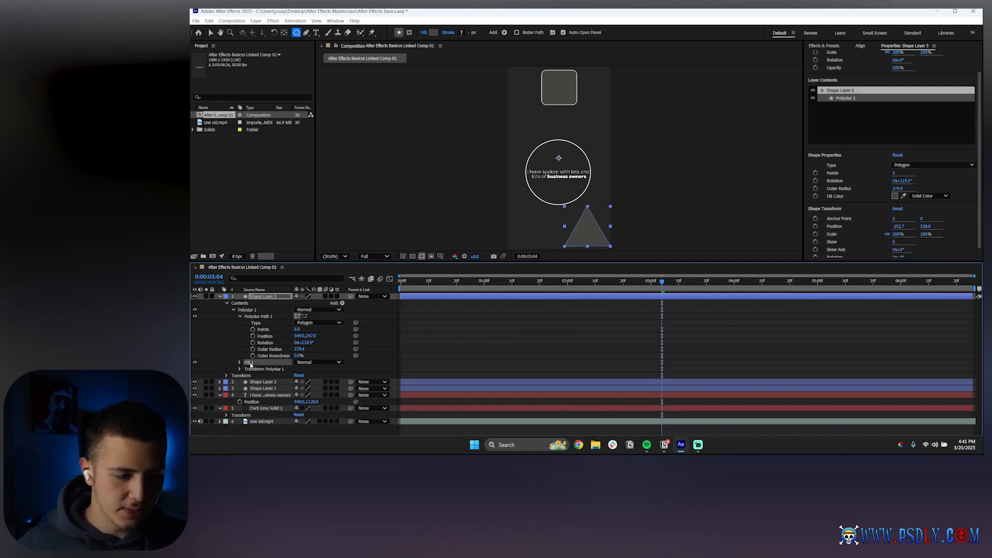
pyautogui.click(239, 362)
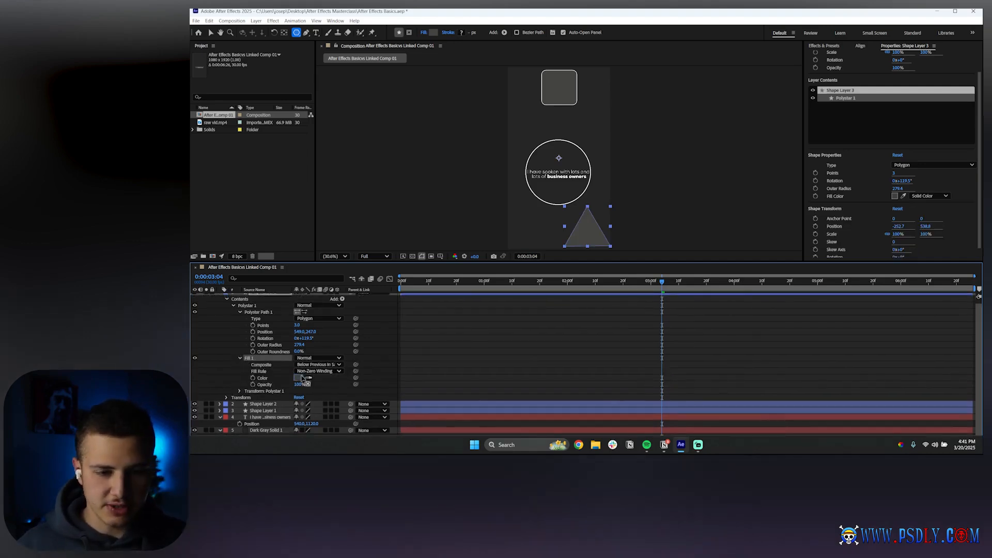
pyautogui.click(301, 377)
pyautogui.moveTo(522, 178); pyautogui.dragTo(314, 178)
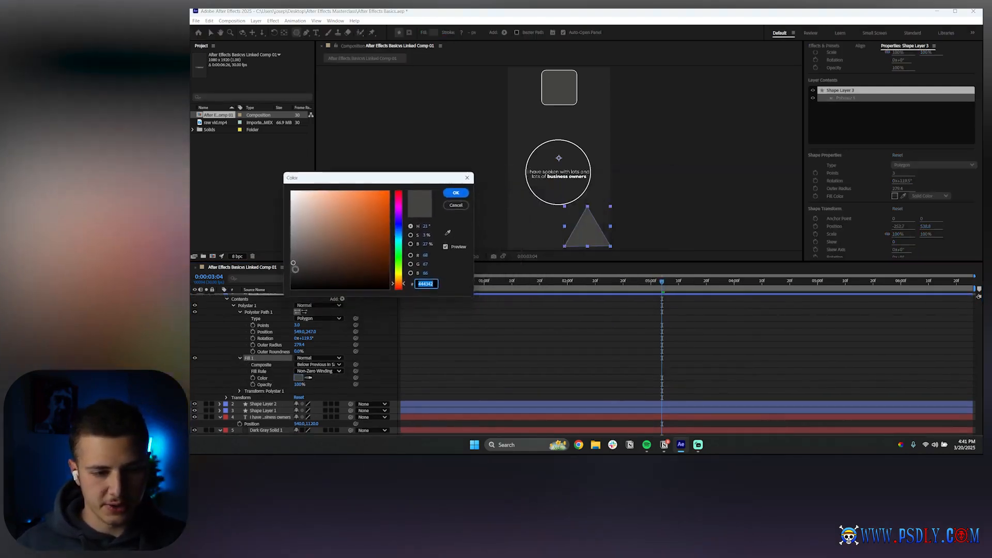
pyautogui.click(295, 269)
pyautogui.click(456, 192)
pyautogui.click(486, 352)
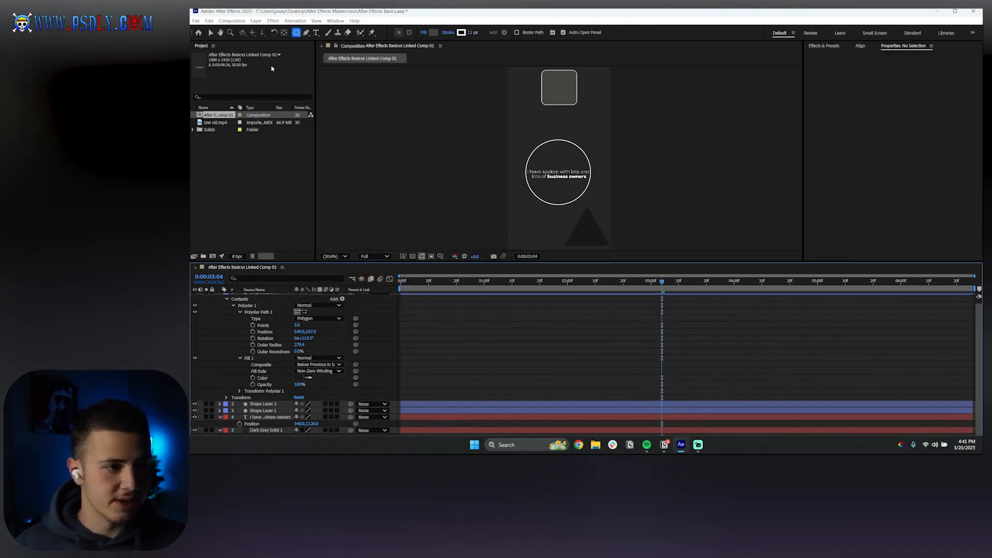
pyautogui.click(210, 32)
pyautogui.click(258, 298)
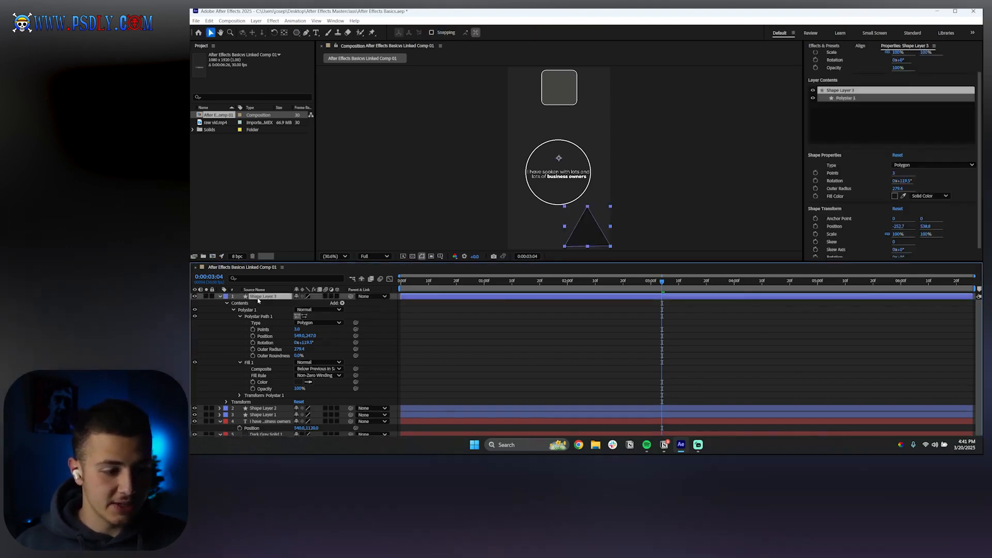
pyautogui.click(220, 296)
pyautogui.click(304, 372)
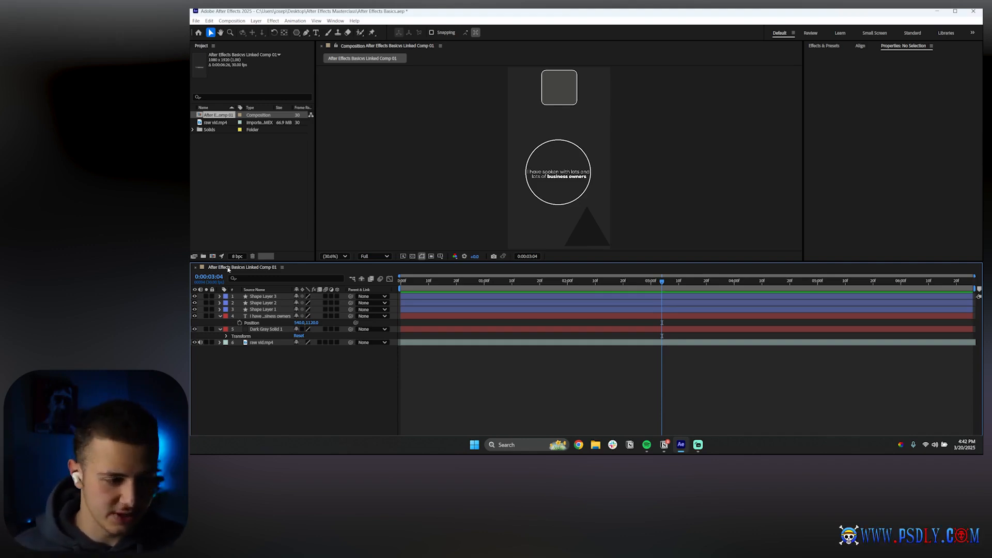
pyautogui.click(256, 296)
pyautogui.click(219, 296)
pyautogui.click(342, 303)
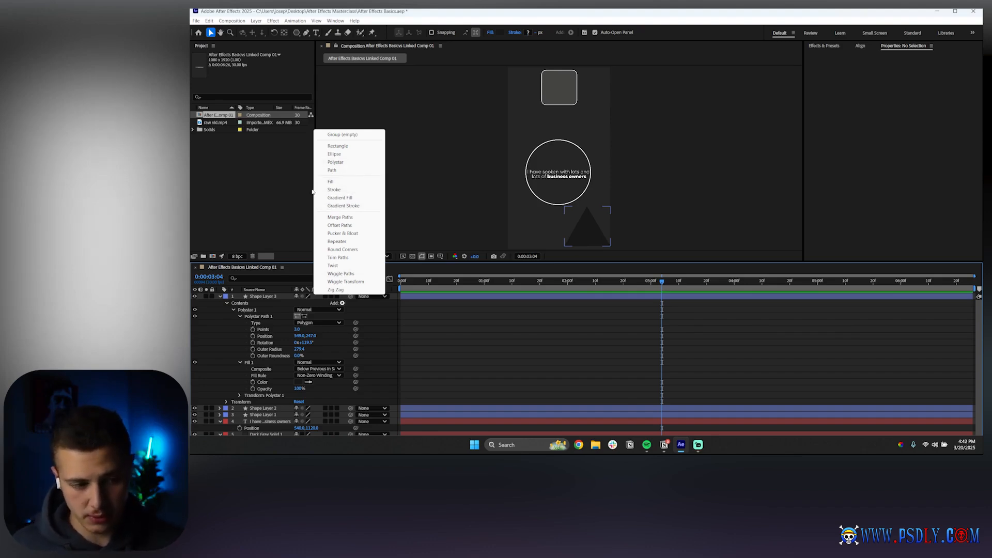
pyautogui.click(343, 248)
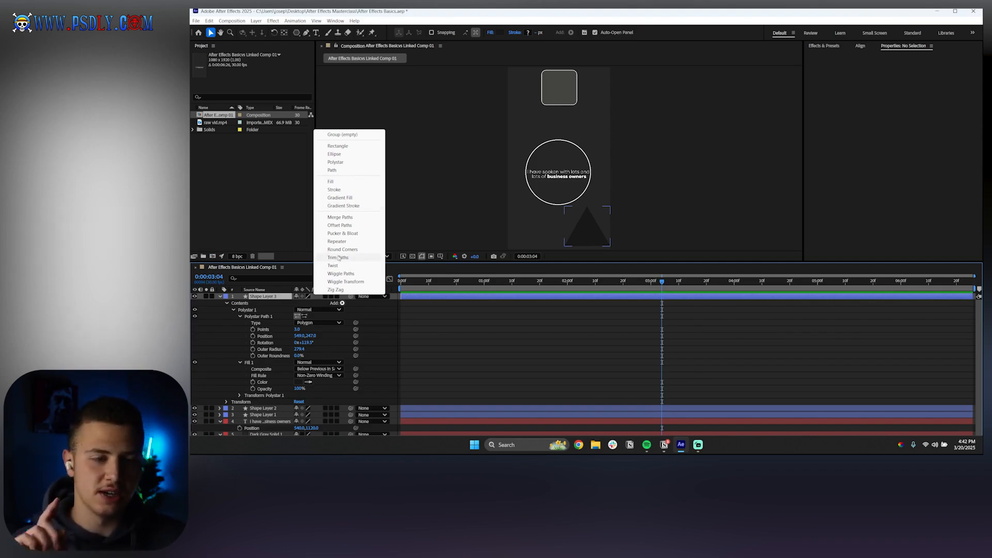
pyautogui.click(487, 343)
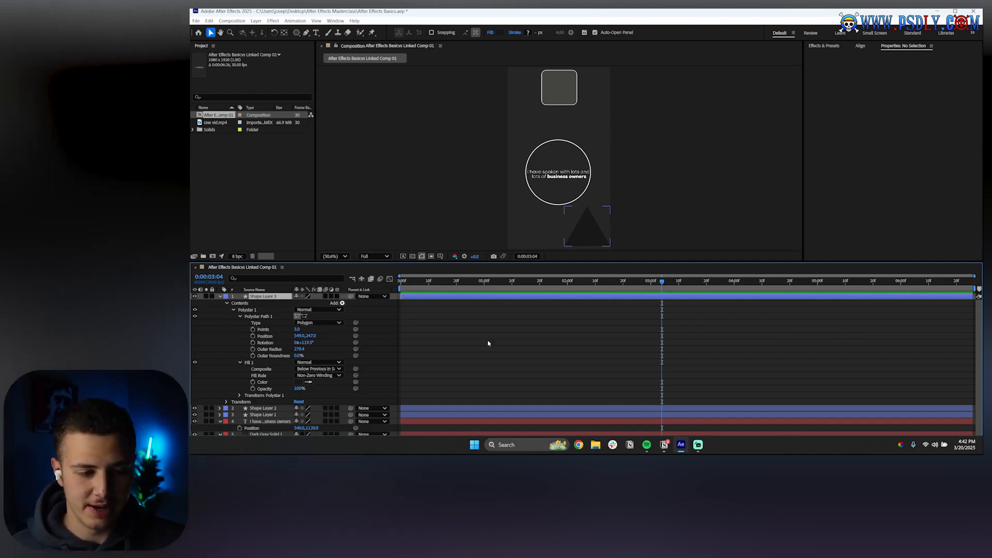
pyautogui.click(276, 296)
pyautogui.click(220, 297)
pyautogui.click(271, 392)
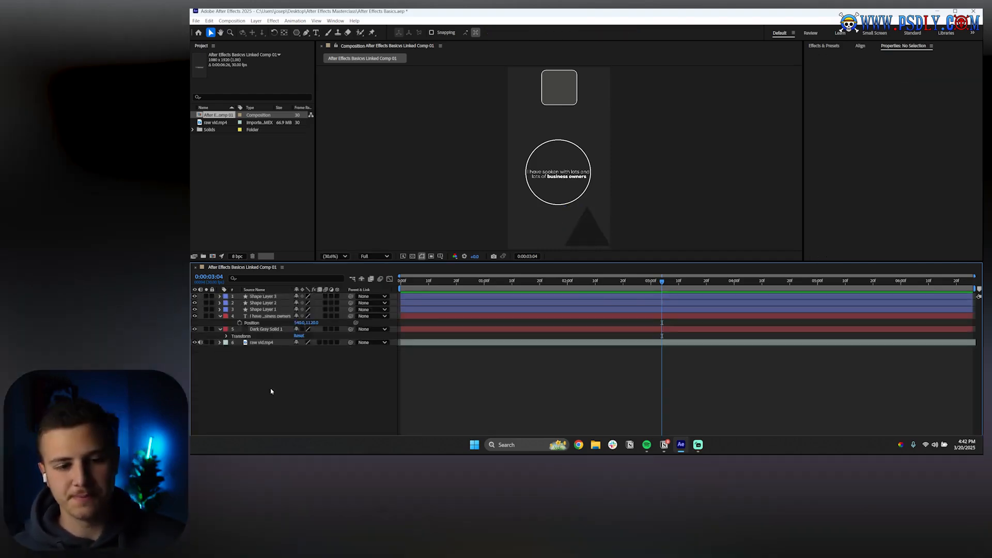